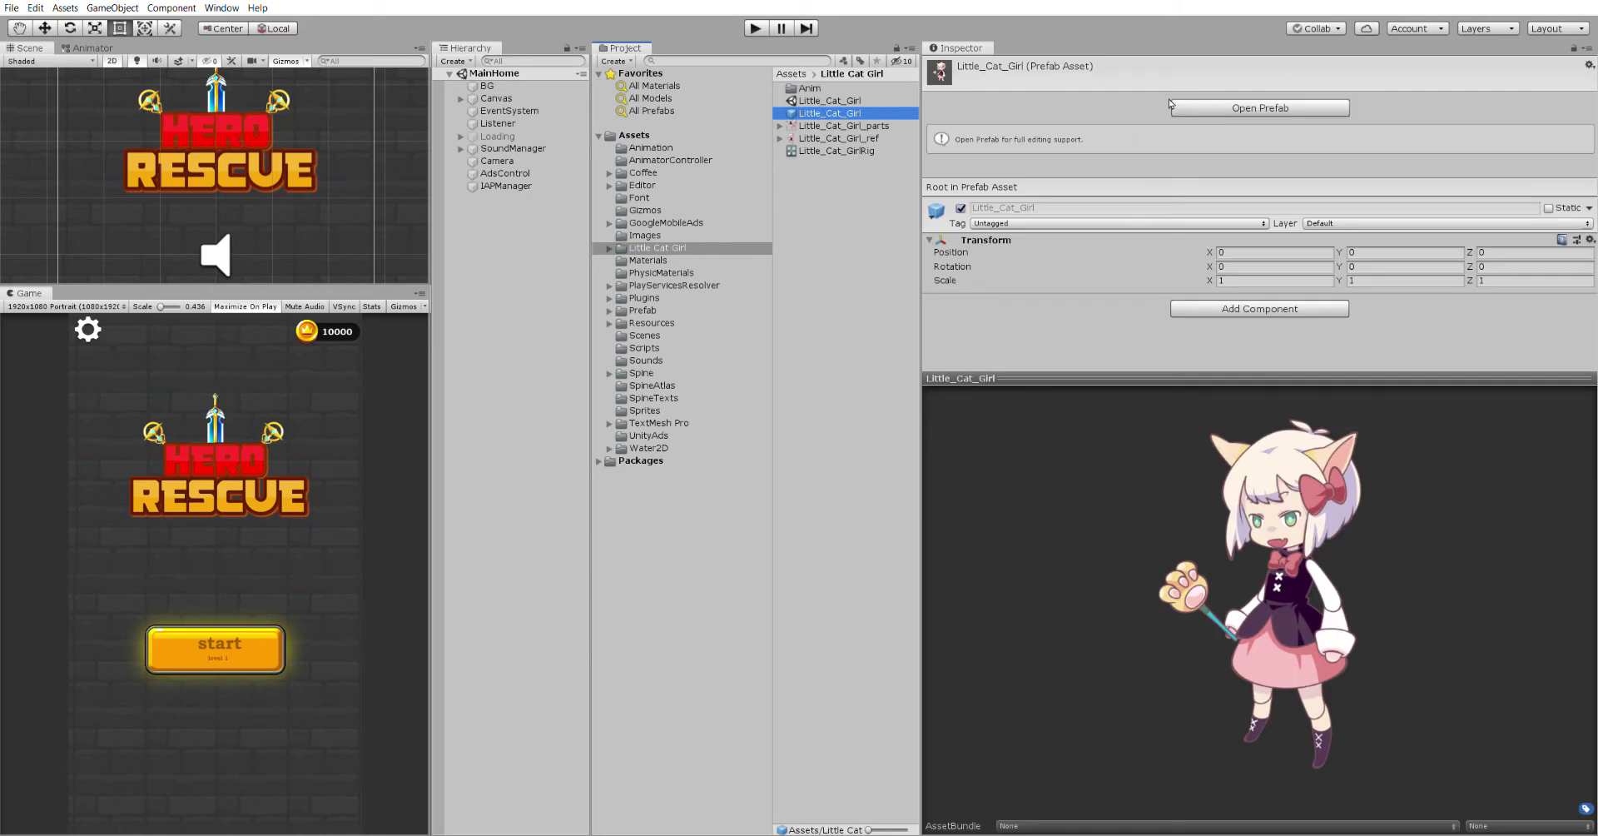
- Add the Little_Cat_Girl prefab to the MainHome scene and expand it to select its Little_Cat_GirlRig child
left_click_drag(812, 113, 559, 406)
left_click(461, 198)
left_click(511, 208)
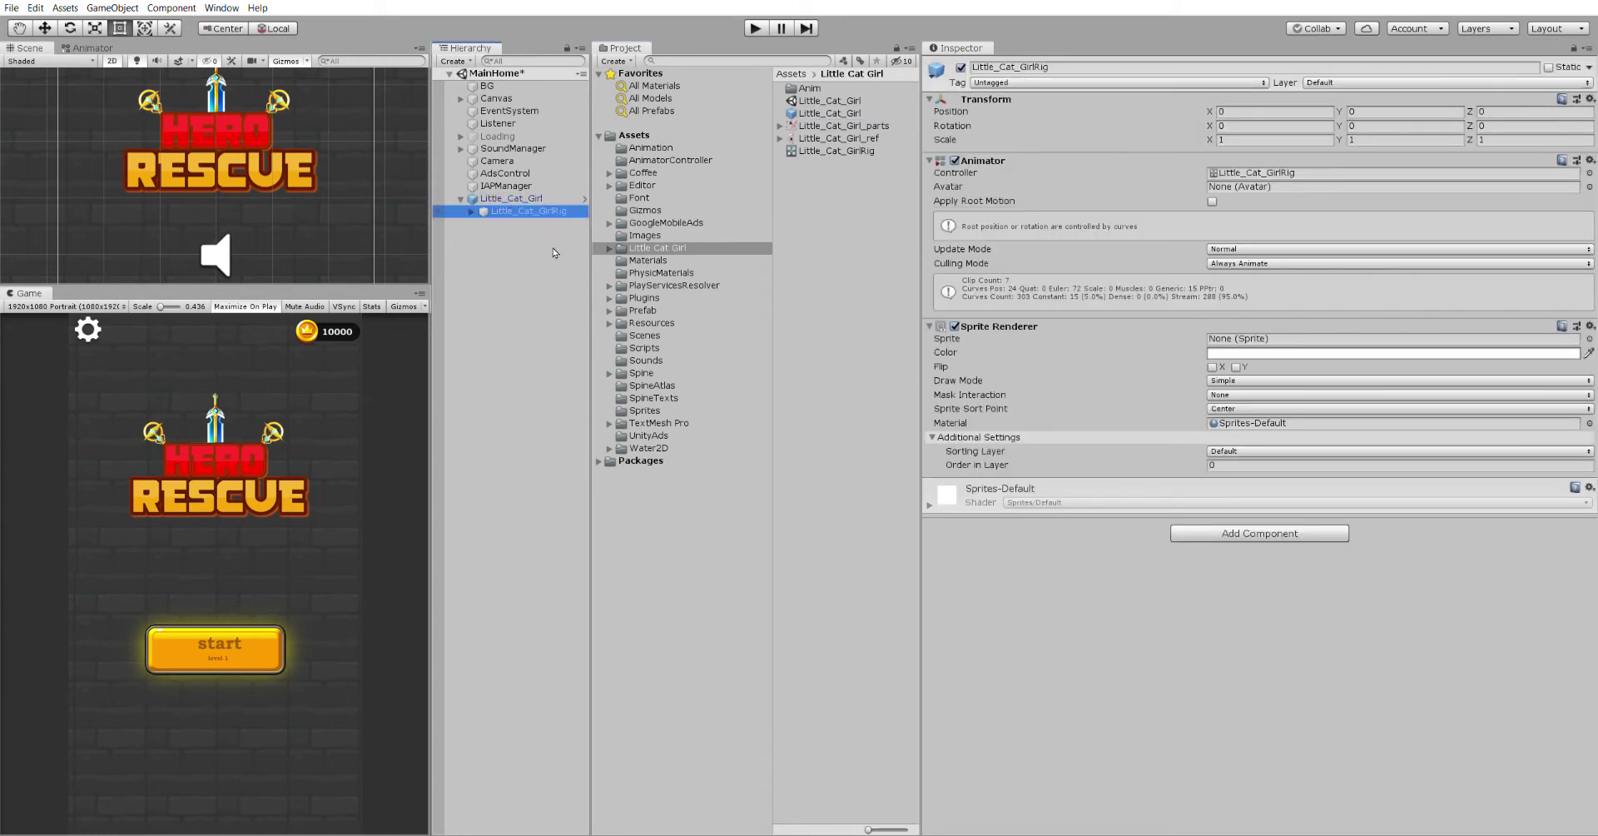
left_click(556, 248)
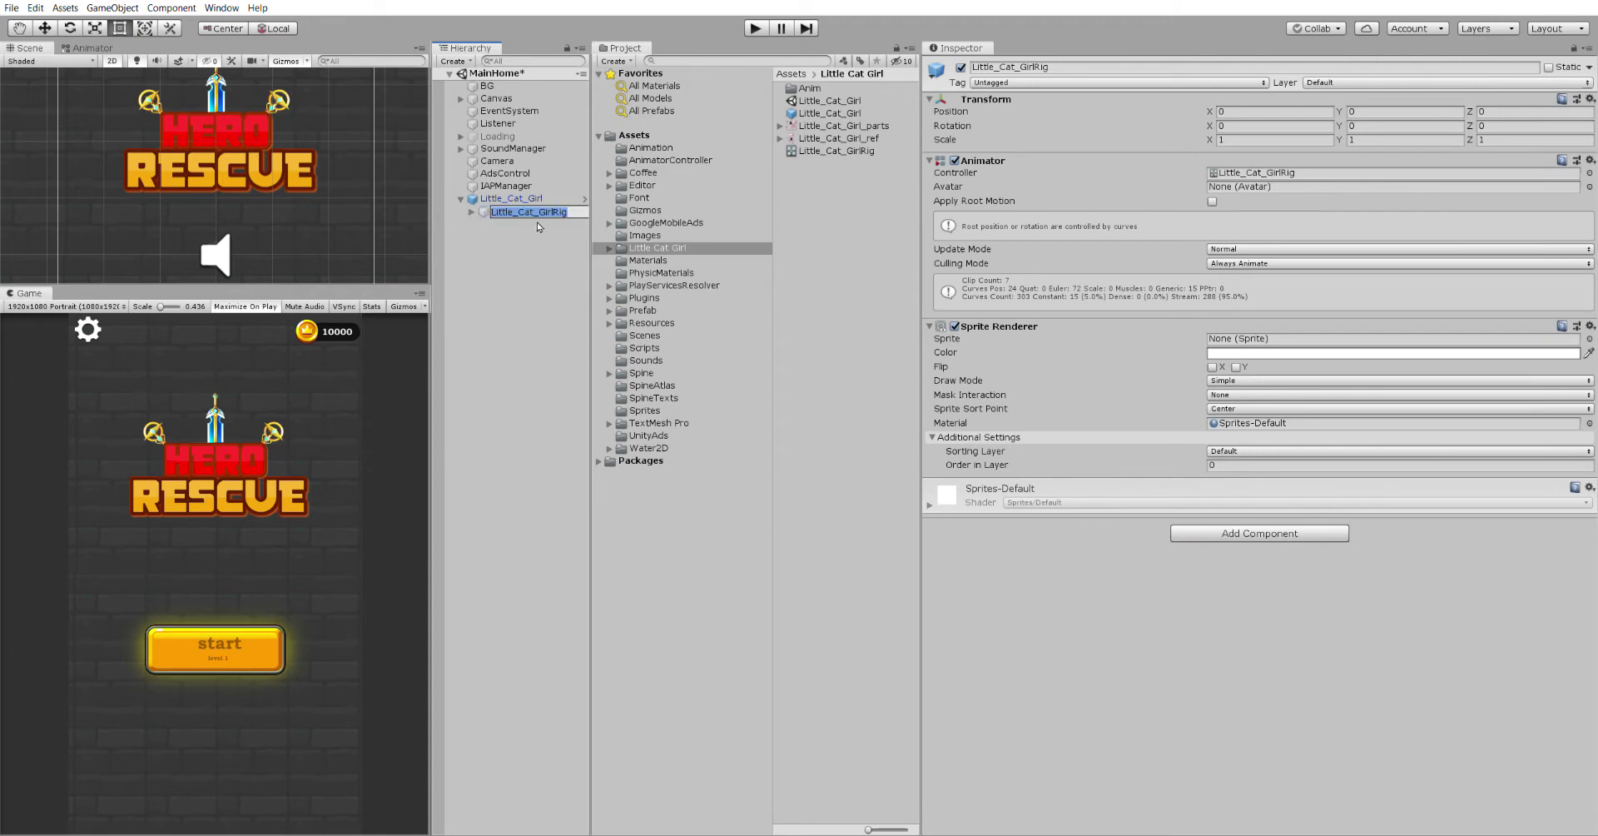
- Open the Little_Cat_Girl prefab and save its Little_Cat_GirlRig child as a separate prefab in the Little Cat Girl folder
left_click_drag(532, 200, 843, 447)
left_click(507, 91)
left_click(516, 105)
left_click_drag(516, 105, 821, 249)
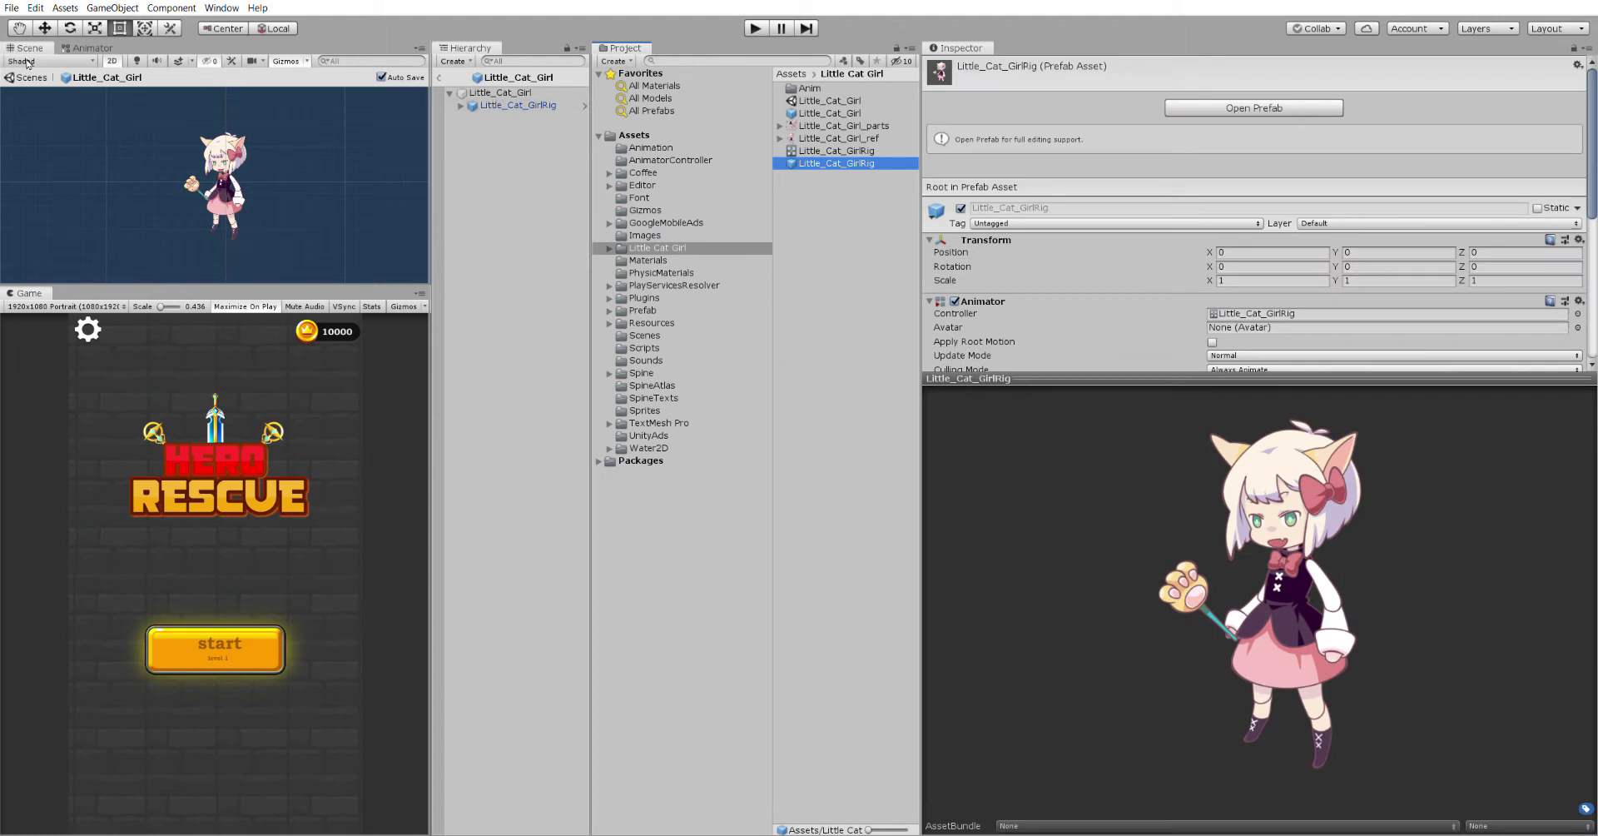
- Return to the MainHome scene and delete the Little_Cat_Girl instance
left_click(438, 78)
left_click(486, 195)
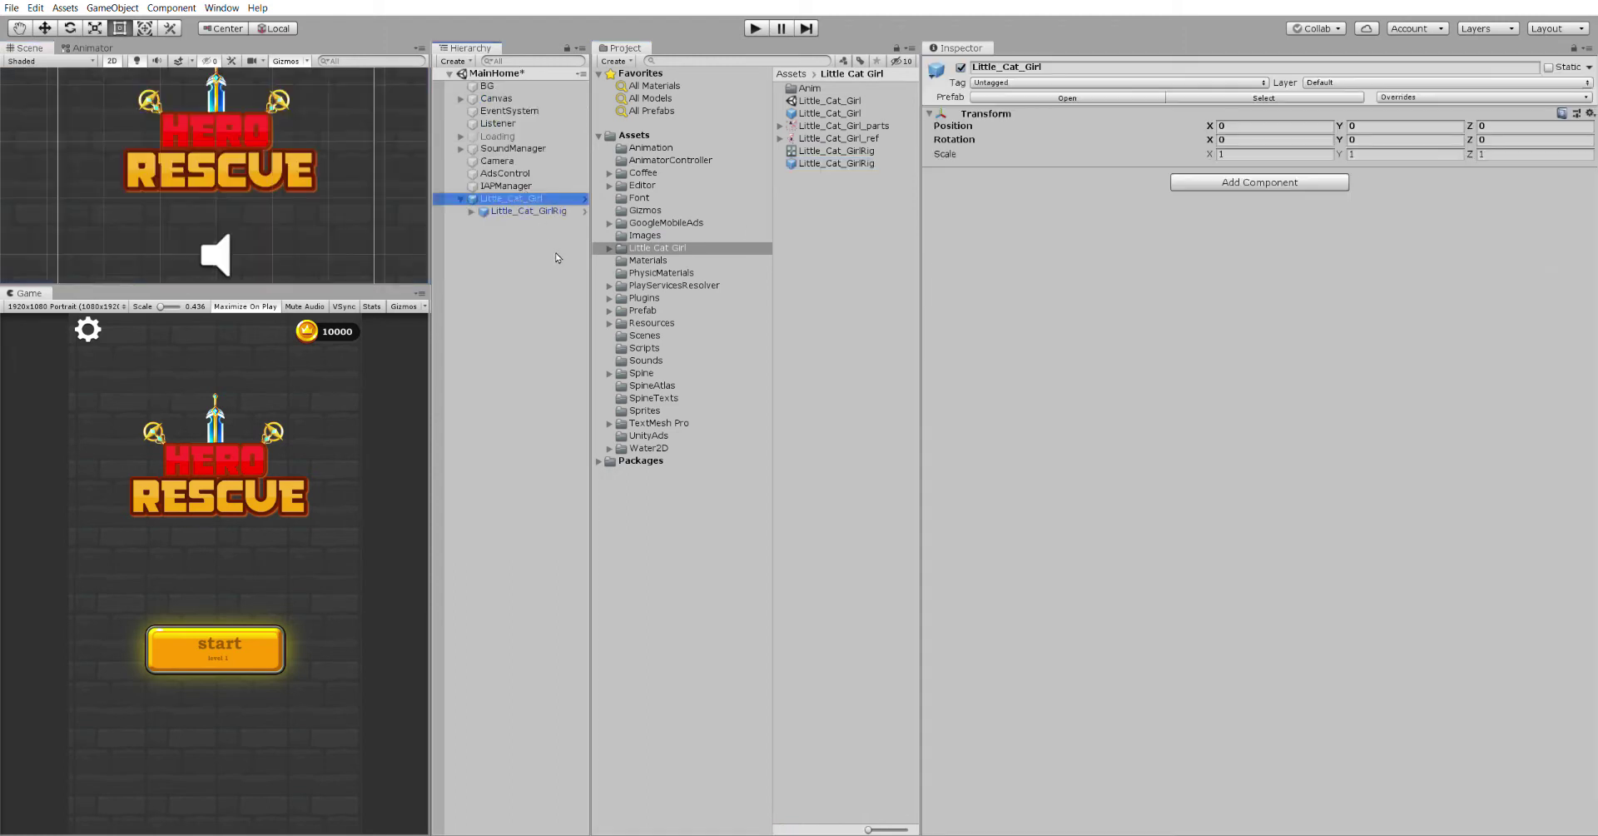
key("Delete")
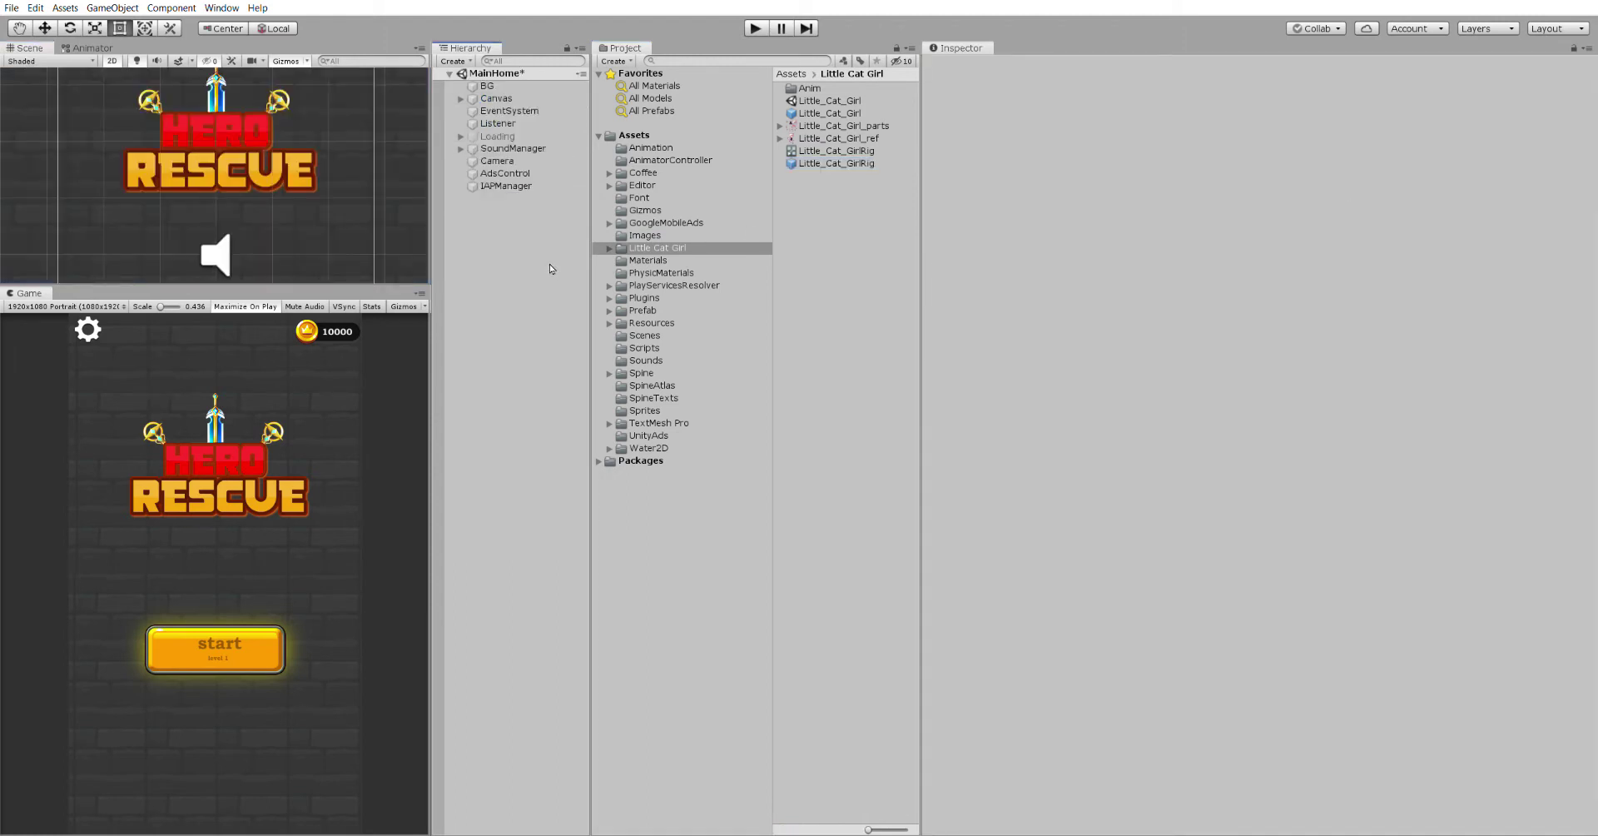
- Create a new empty scene and place the Hero prefab from the LevelContructor folder in it
left_click(610, 310)
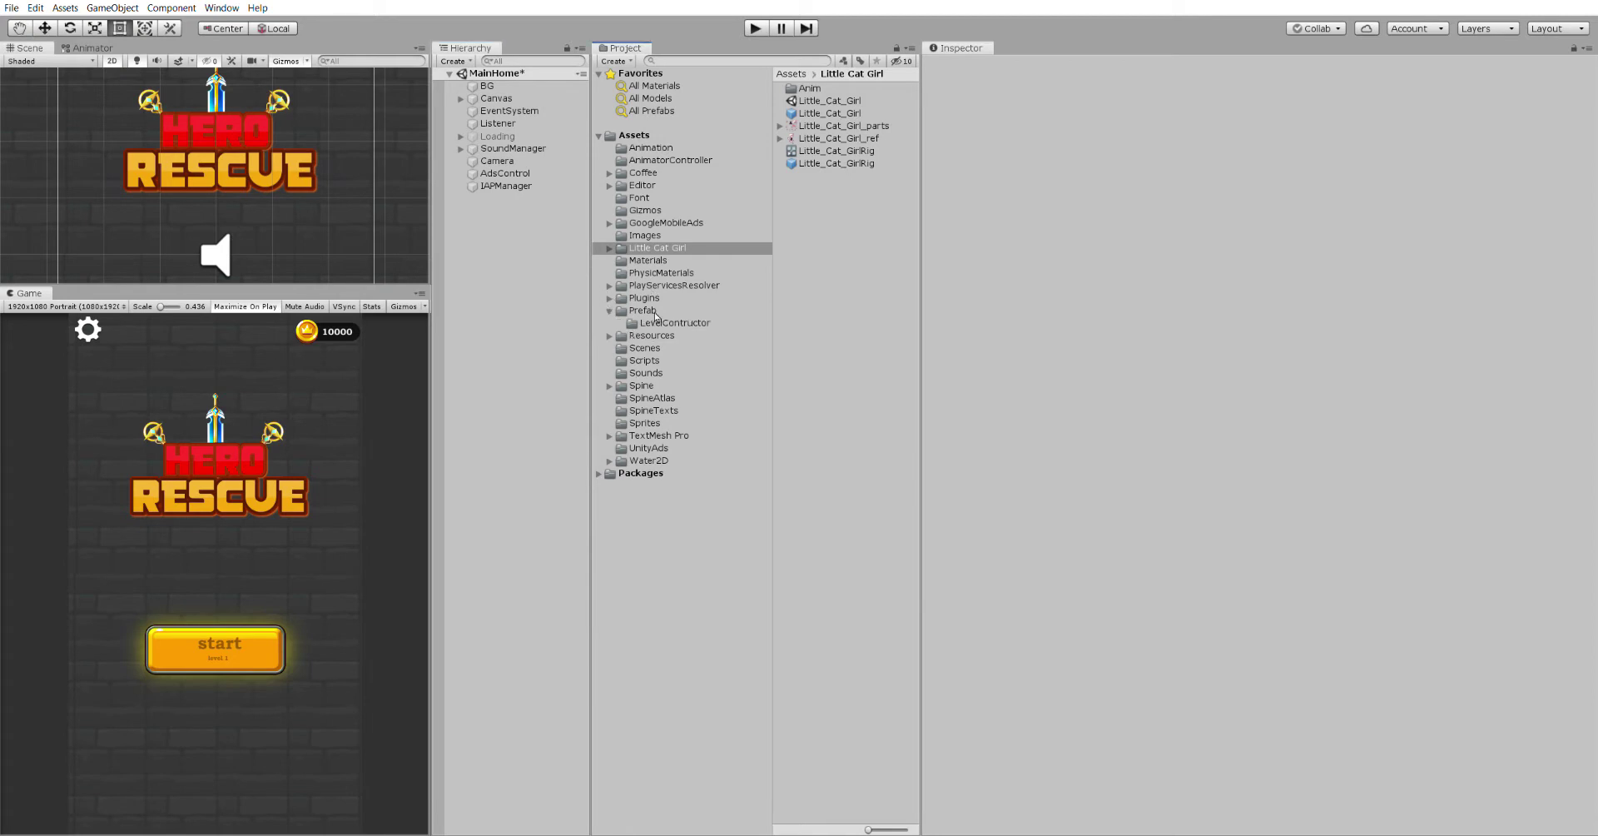
left_click(658, 323)
left_click_drag(800, 113, 529, 351)
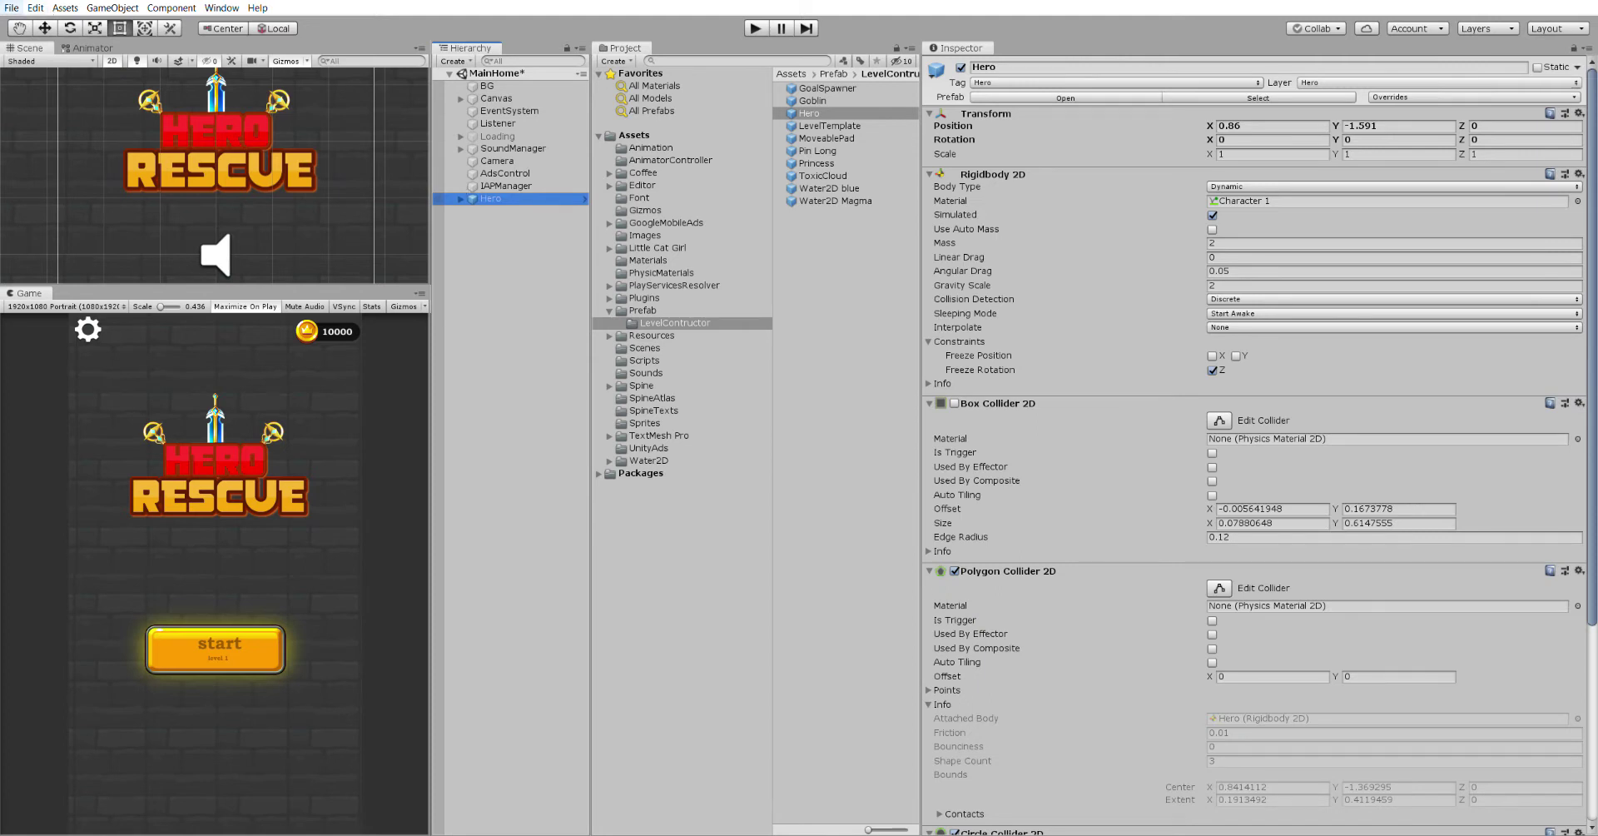
key("ctrl+n")
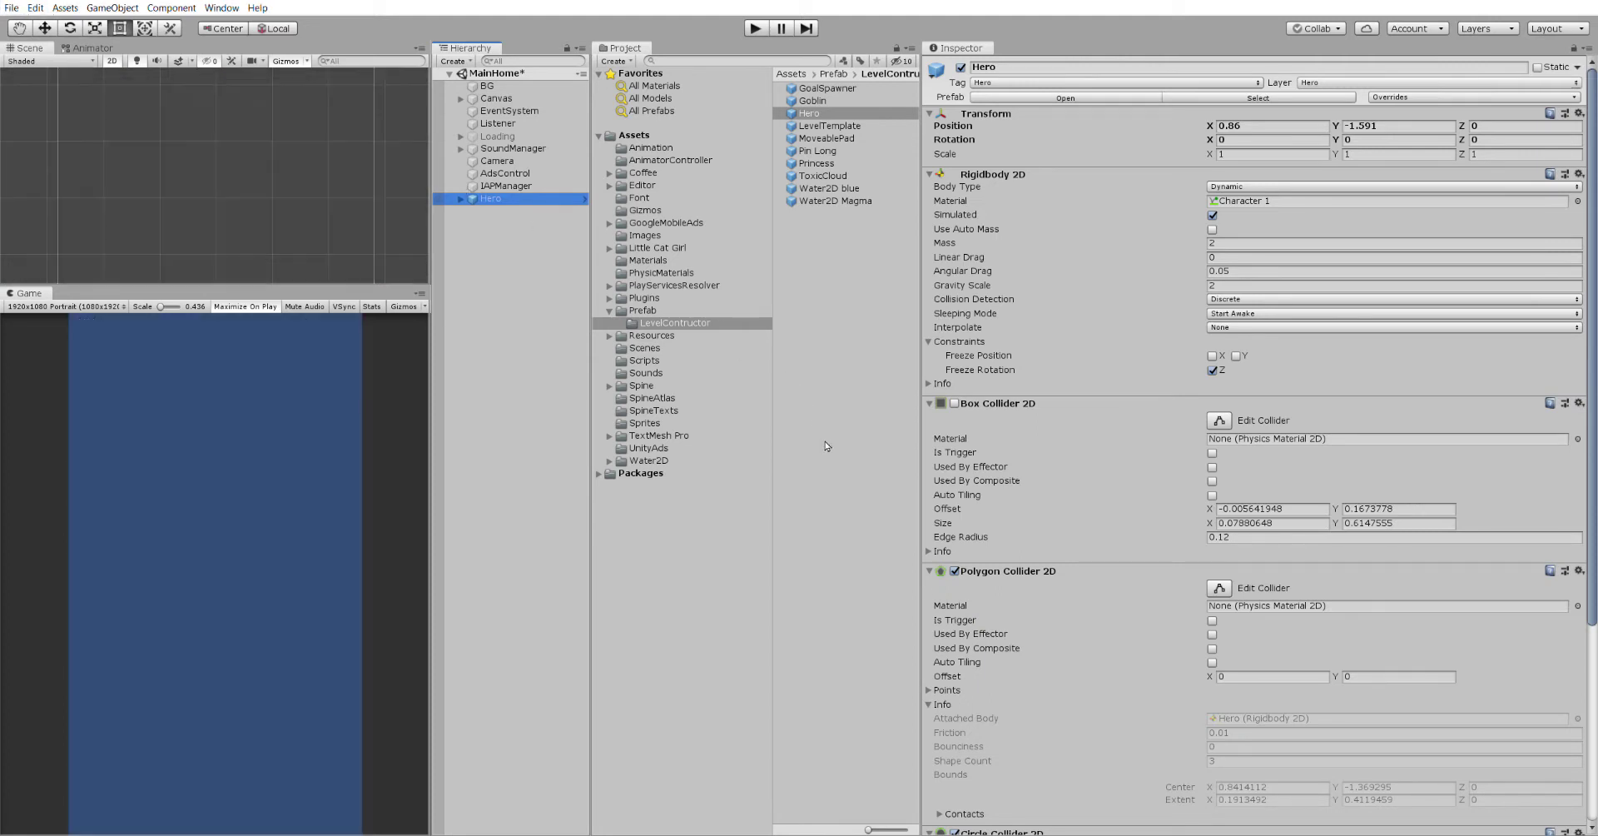
left_click_drag(826, 101, 555, 283)
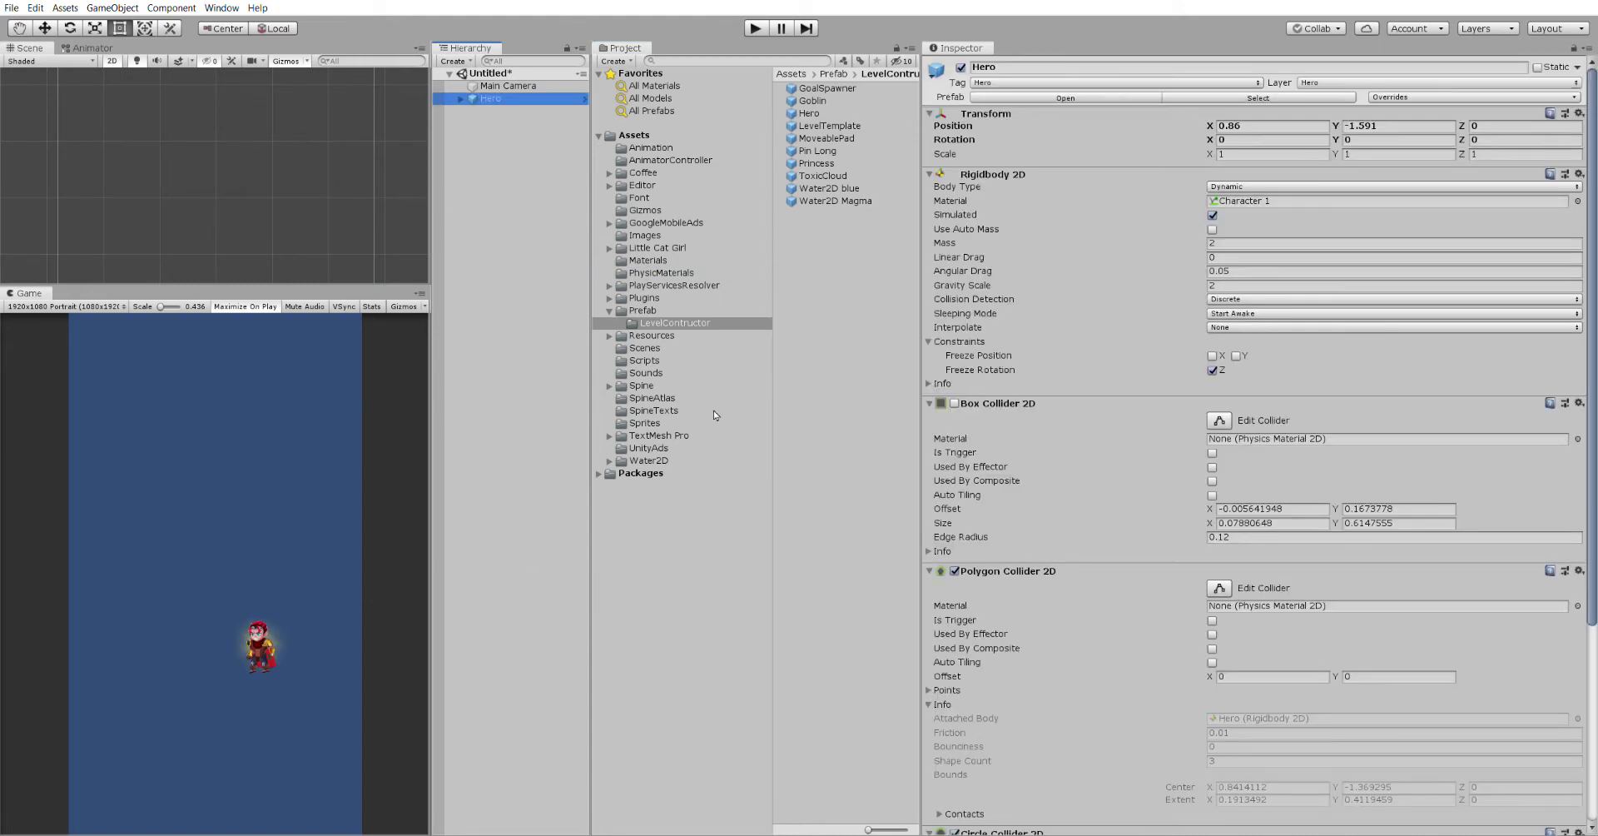
- Add the Little_Cat_GirlRig prefab from the Little Cat Girl folder as a child of the Hero object
left_click(610, 247)
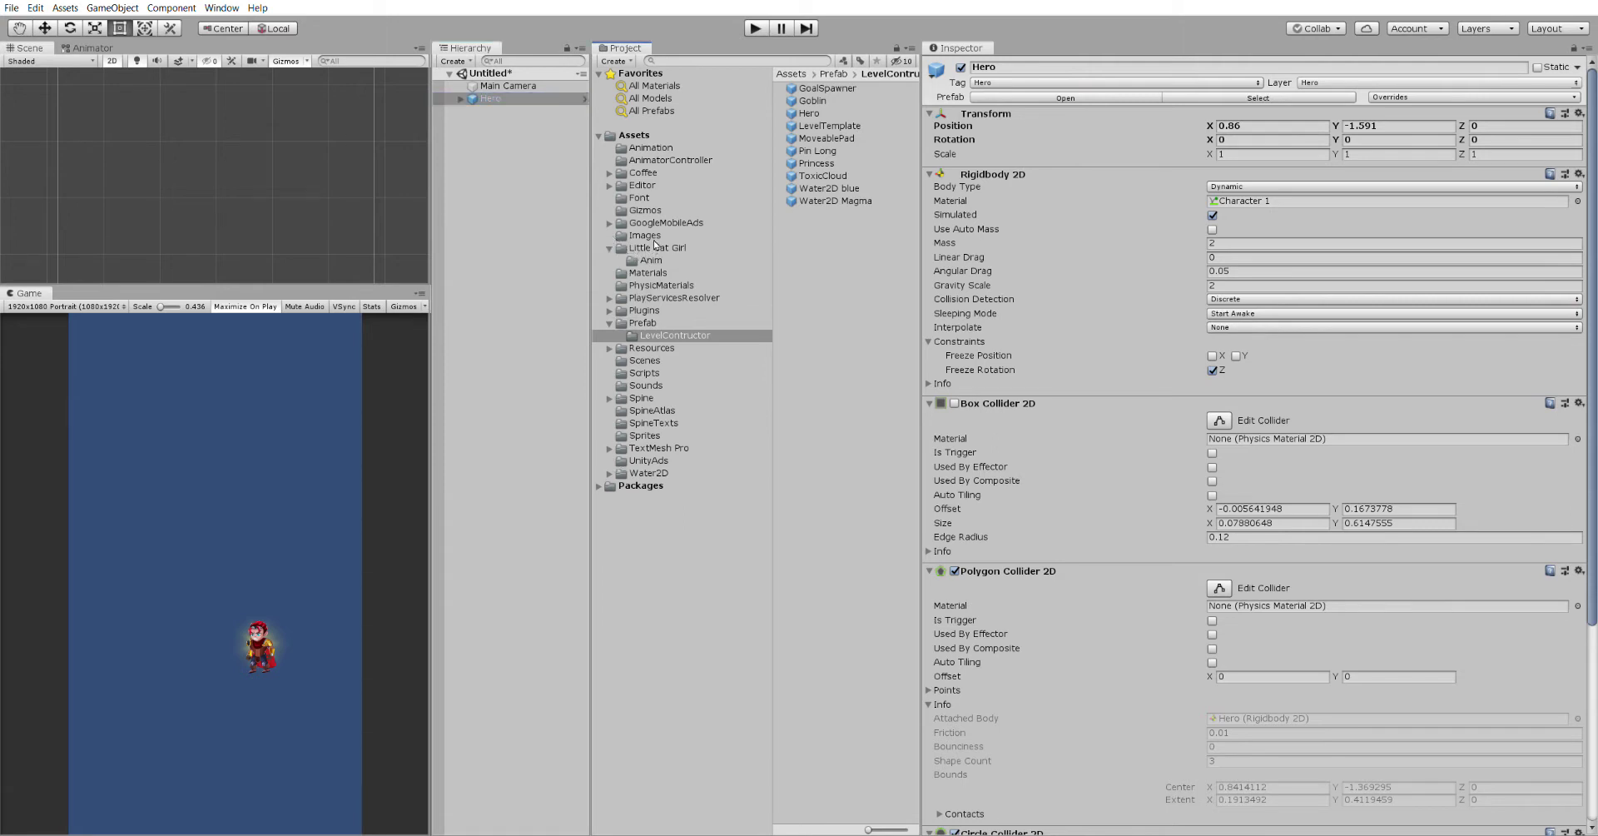
left_click(655, 247)
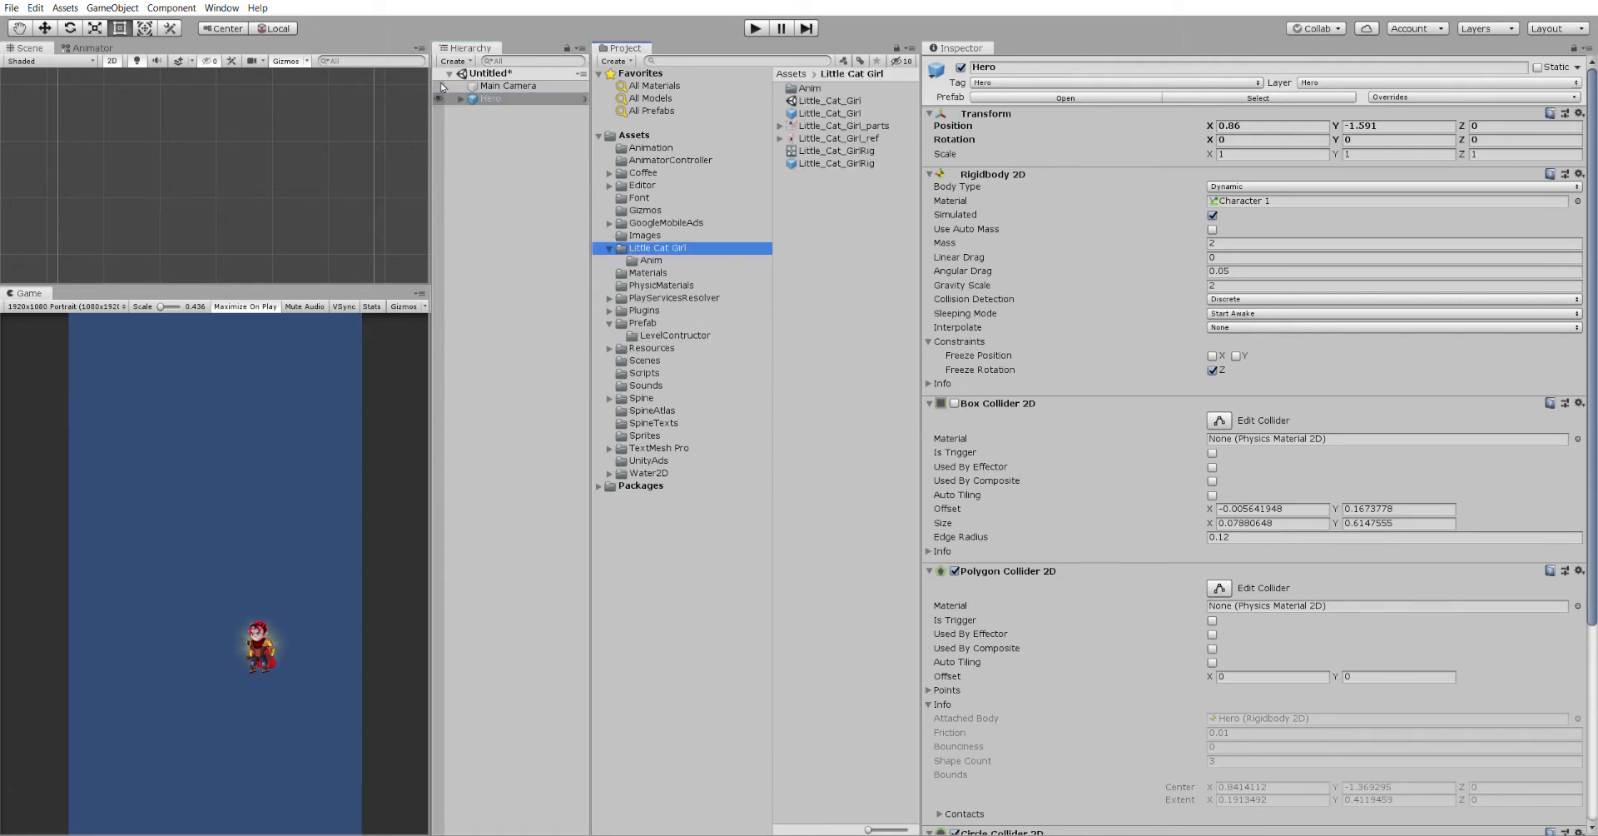
left_click(460, 98)
left_click_drag(821, 160, 900, 461)
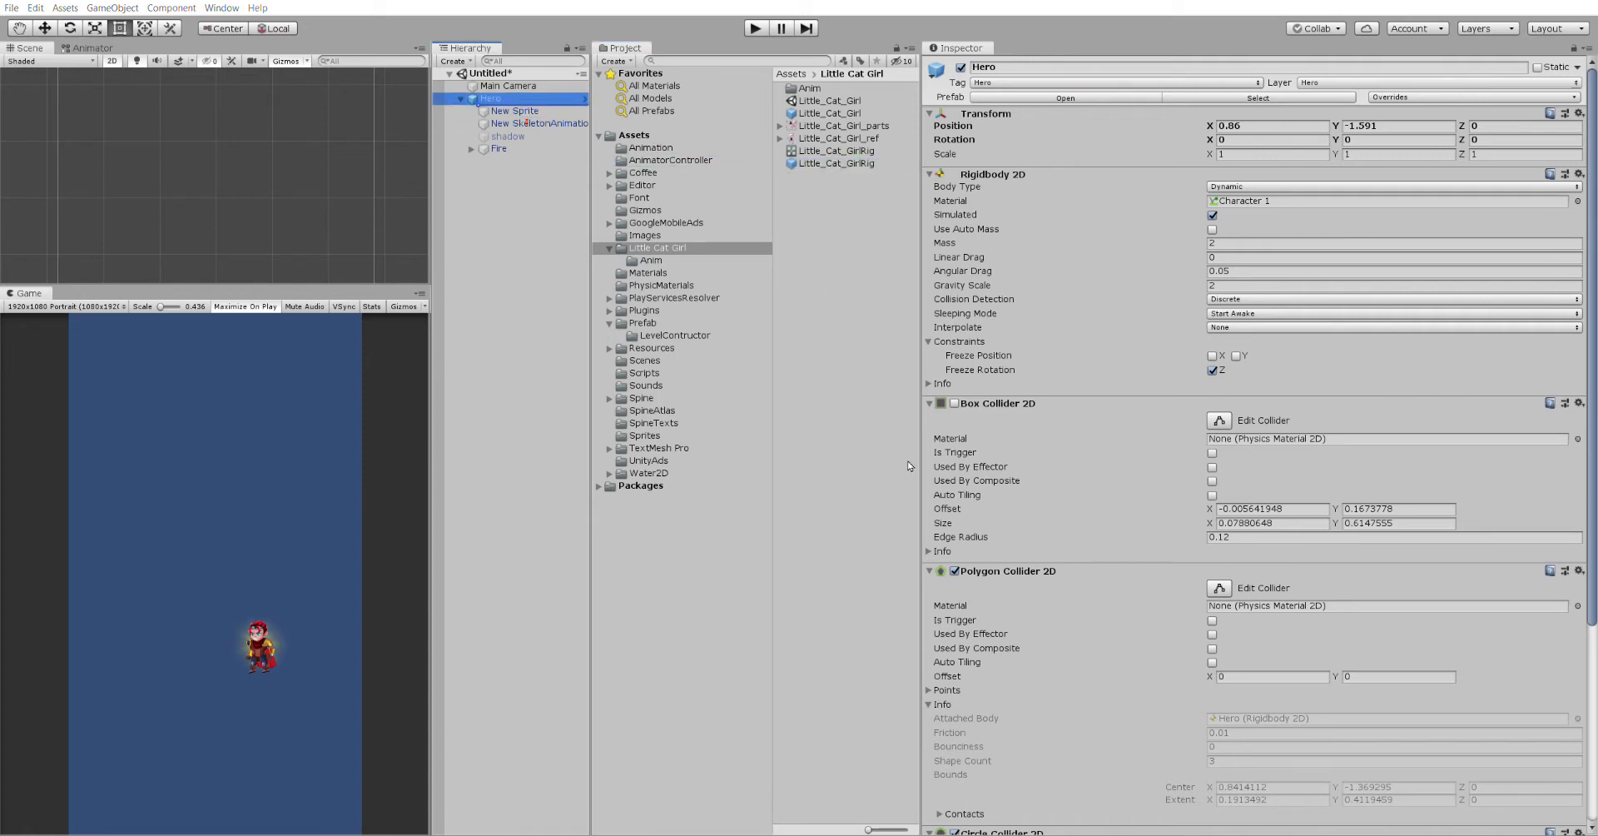
left_click(834, 163)
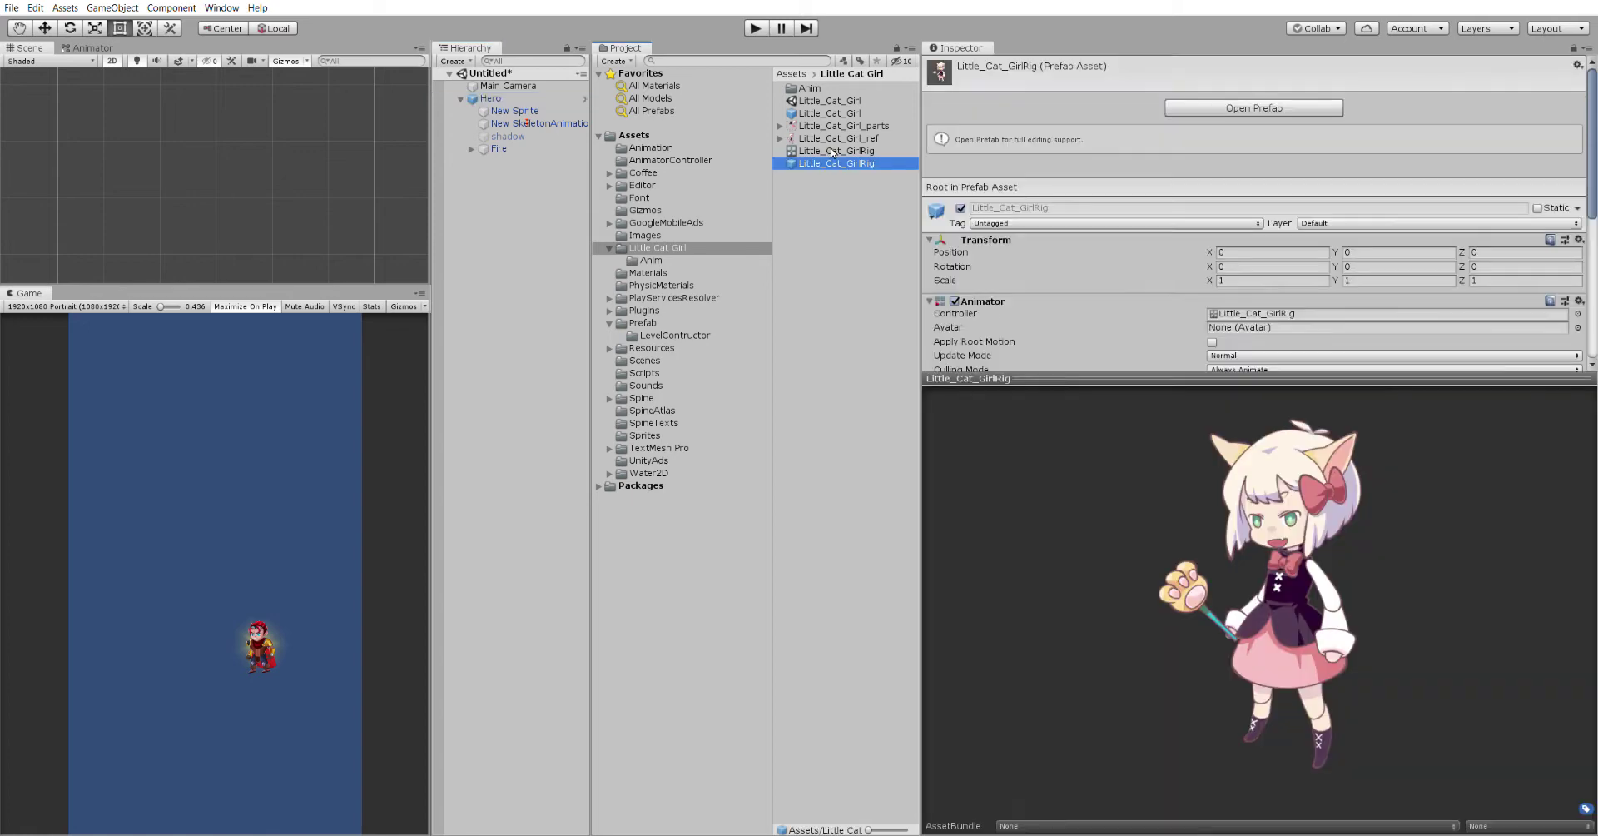
left_click(500, 98)
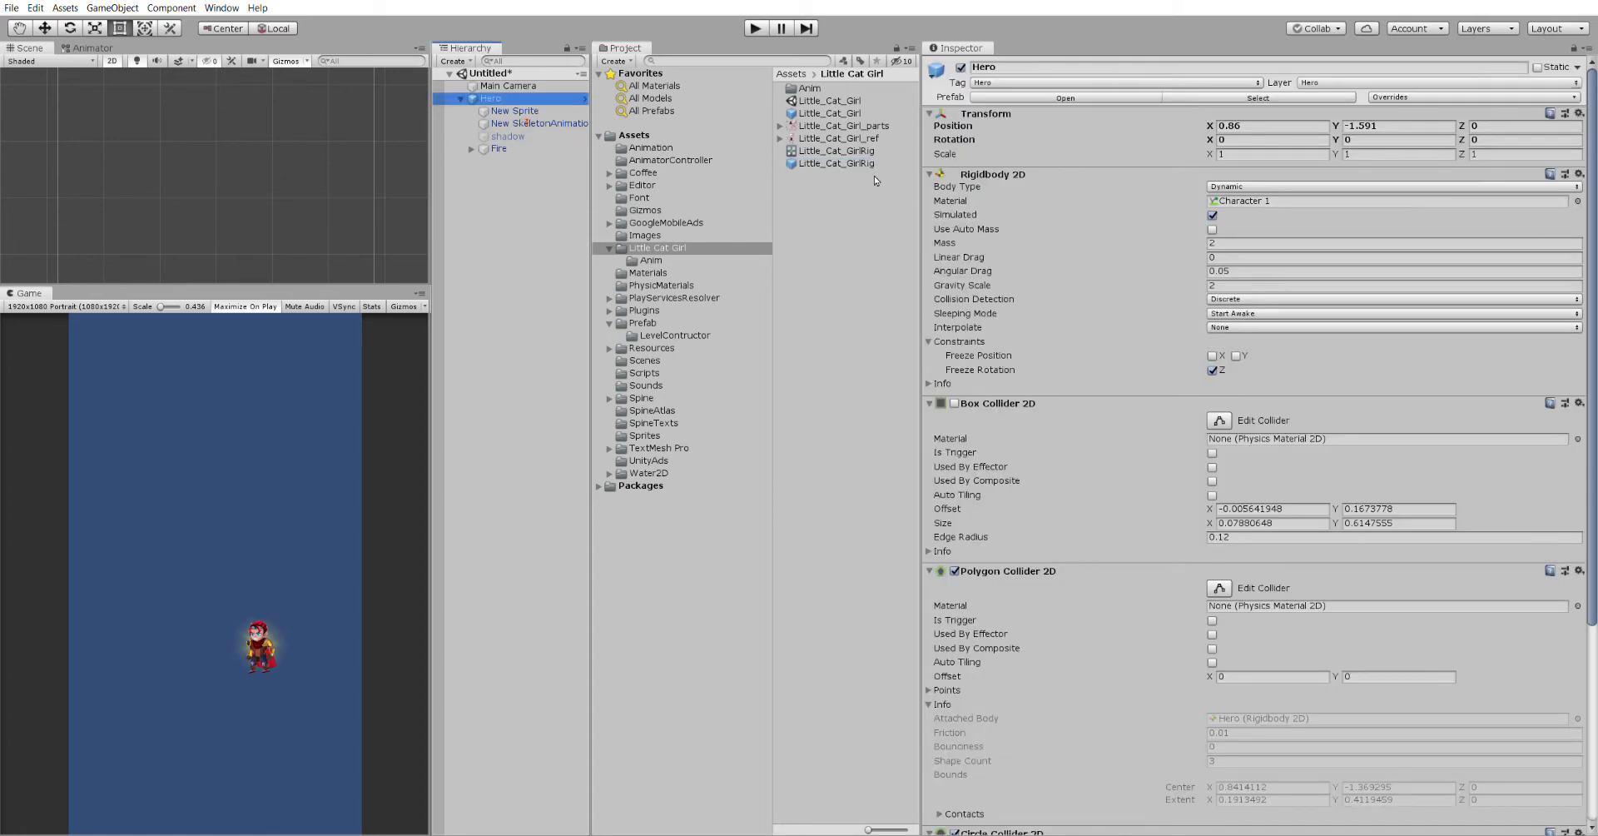
left_click_drag(844, 154, 538, 154)
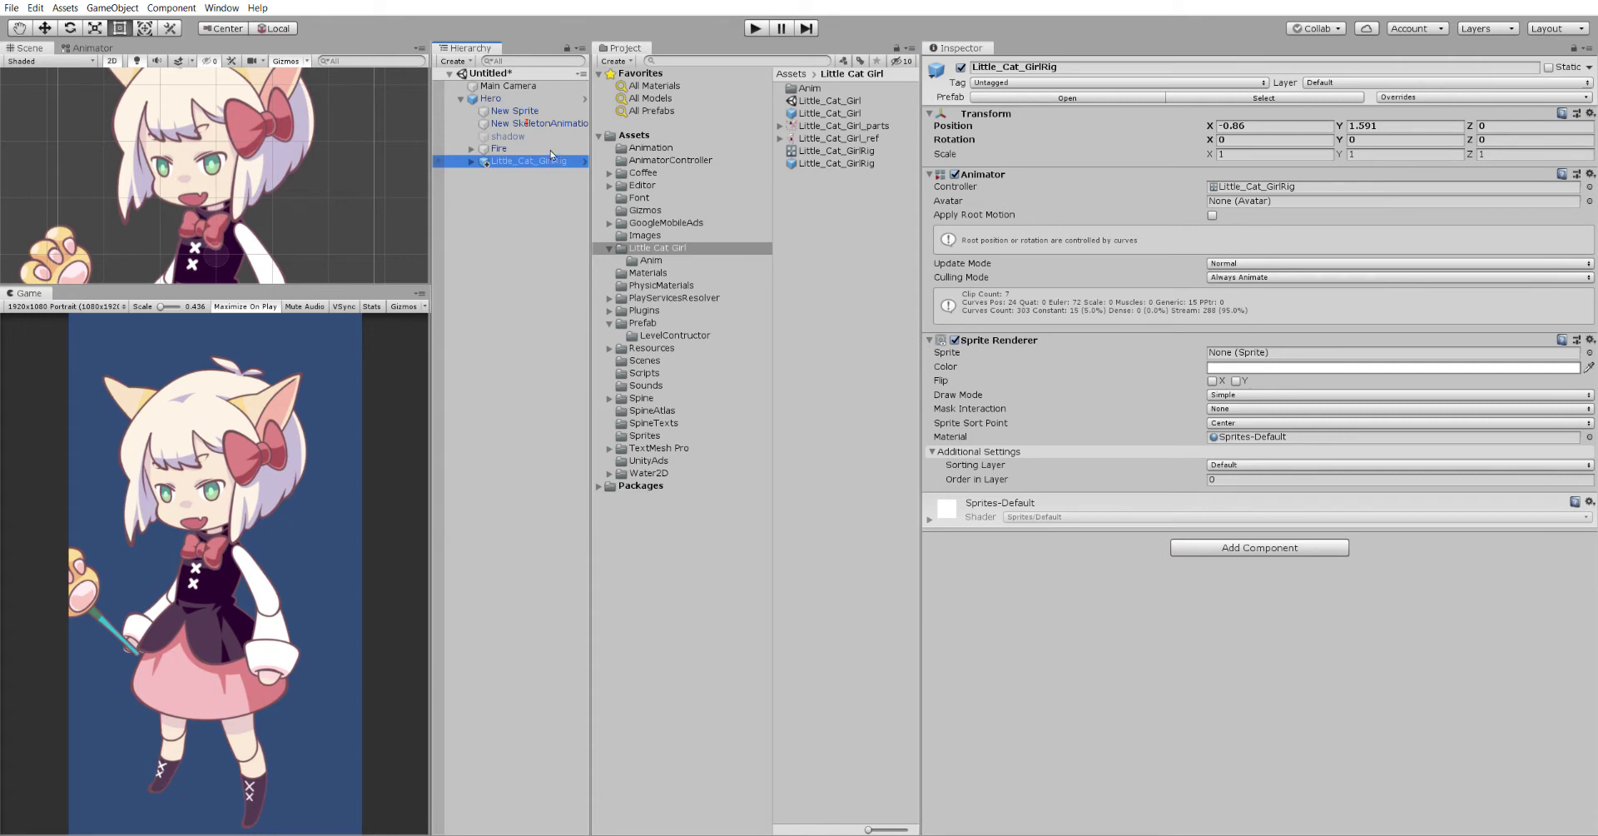
- Set the X and Y scale of Little_Cat_GirlRig to 0.13
left_click(1262, 152)
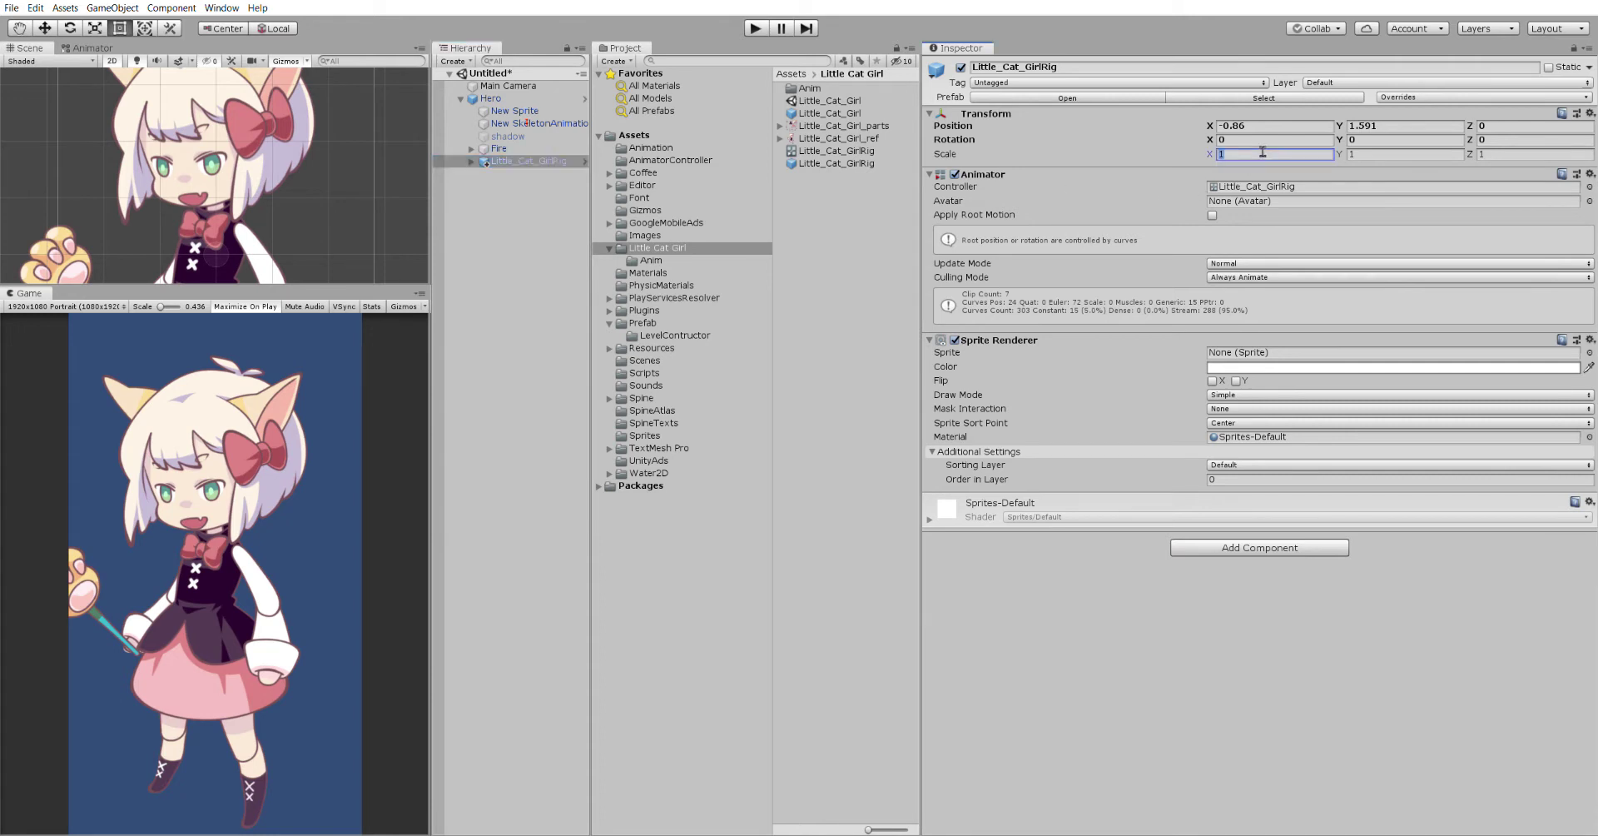
type("0.13")
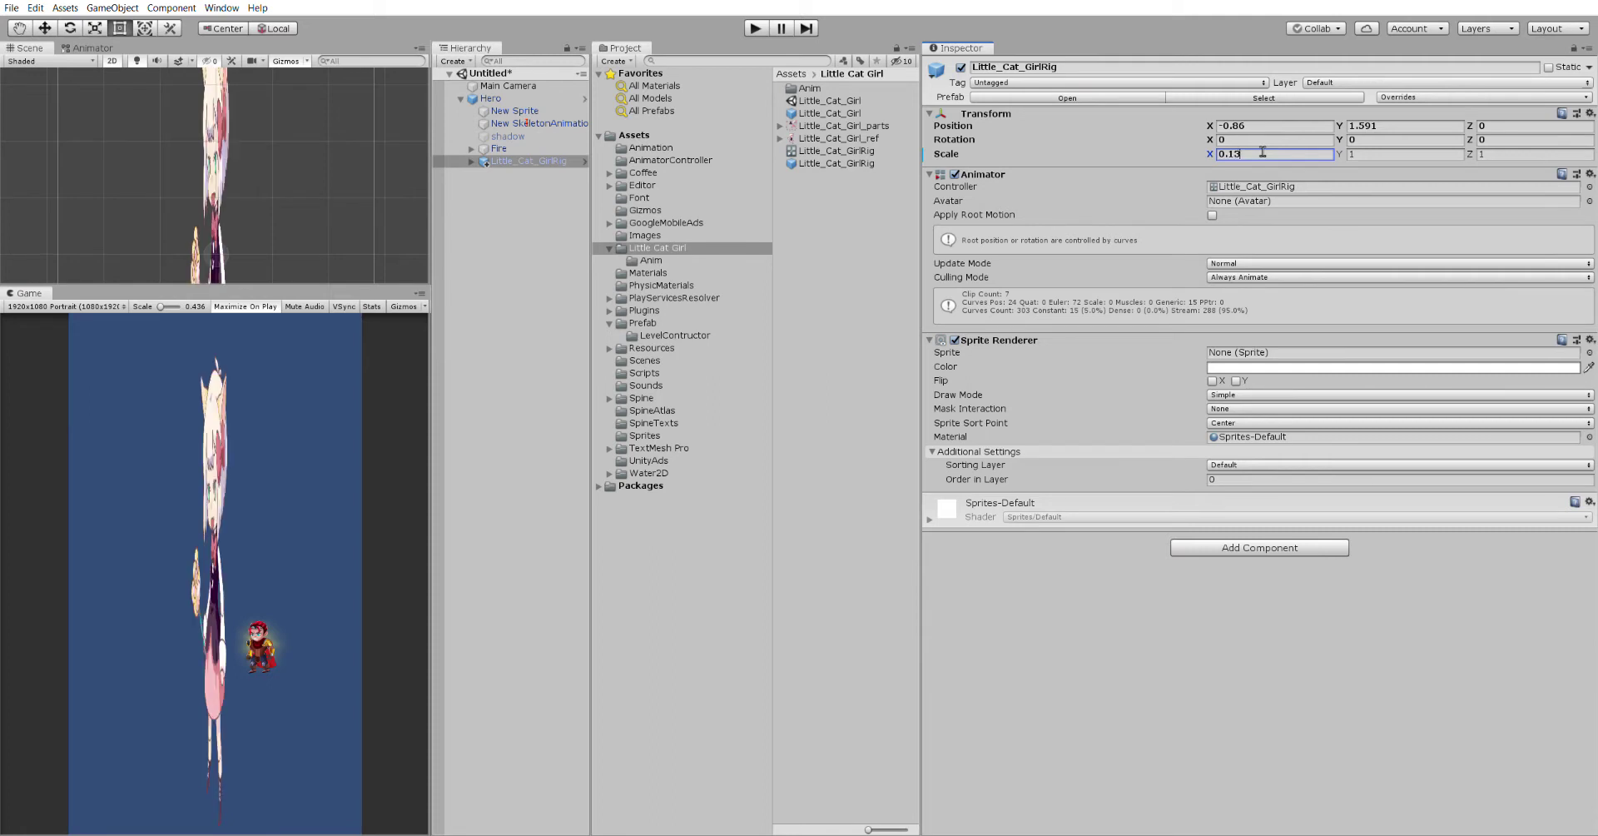
left_click(1388, 152)
type("01.1")
key("BackSpace")
key("BackSpace")
key("BackSpace")
type("0.13")
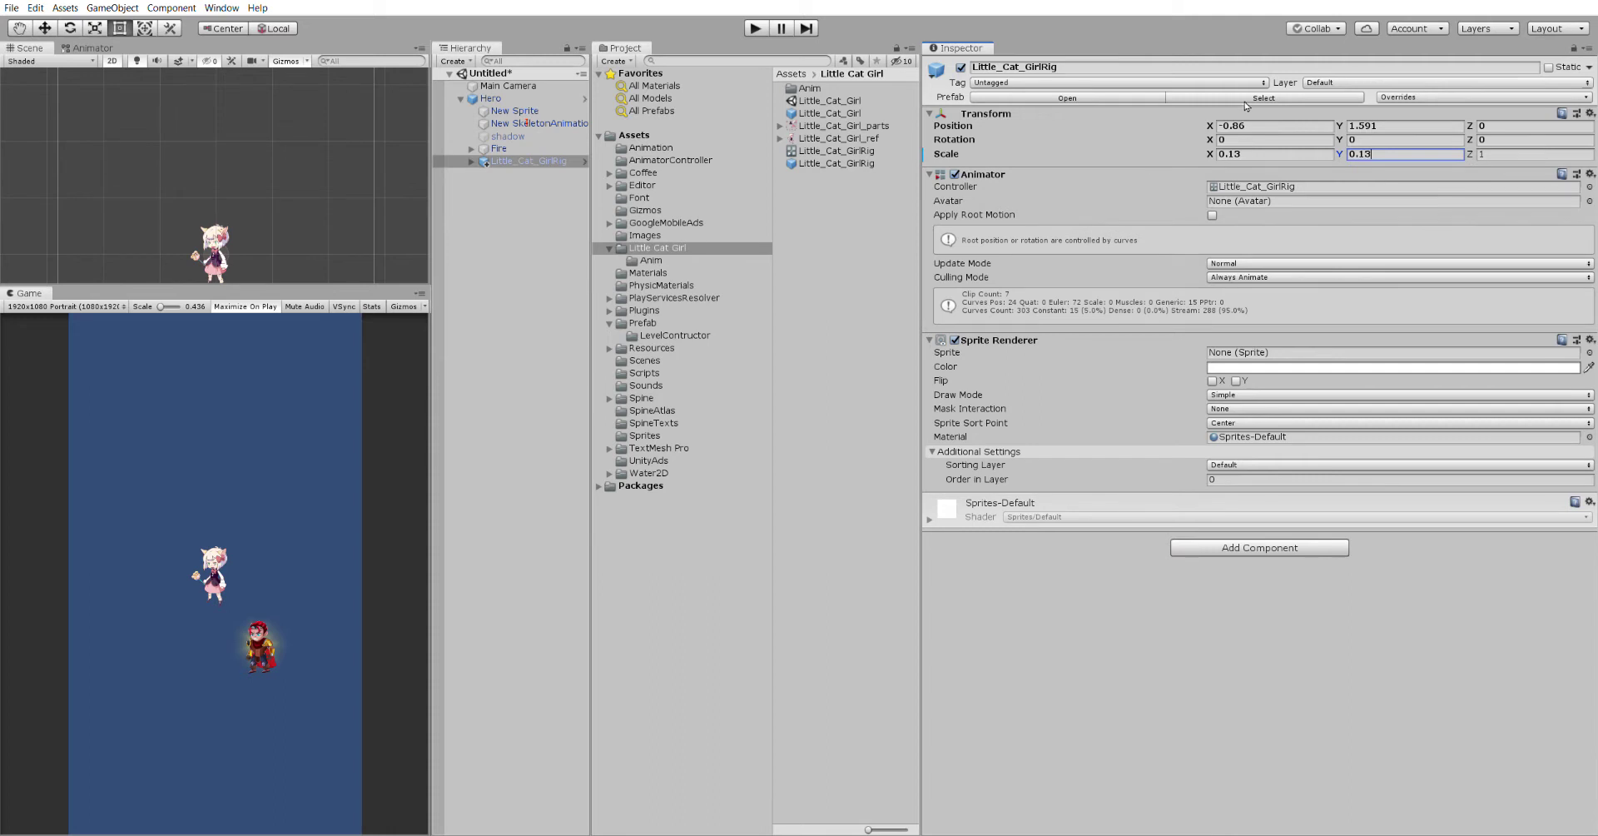
- Set Little_Cat_GirlRig's X and Y position to 0, and move it up over the hero figure to about Y 0.32
left_click(1285, 124)
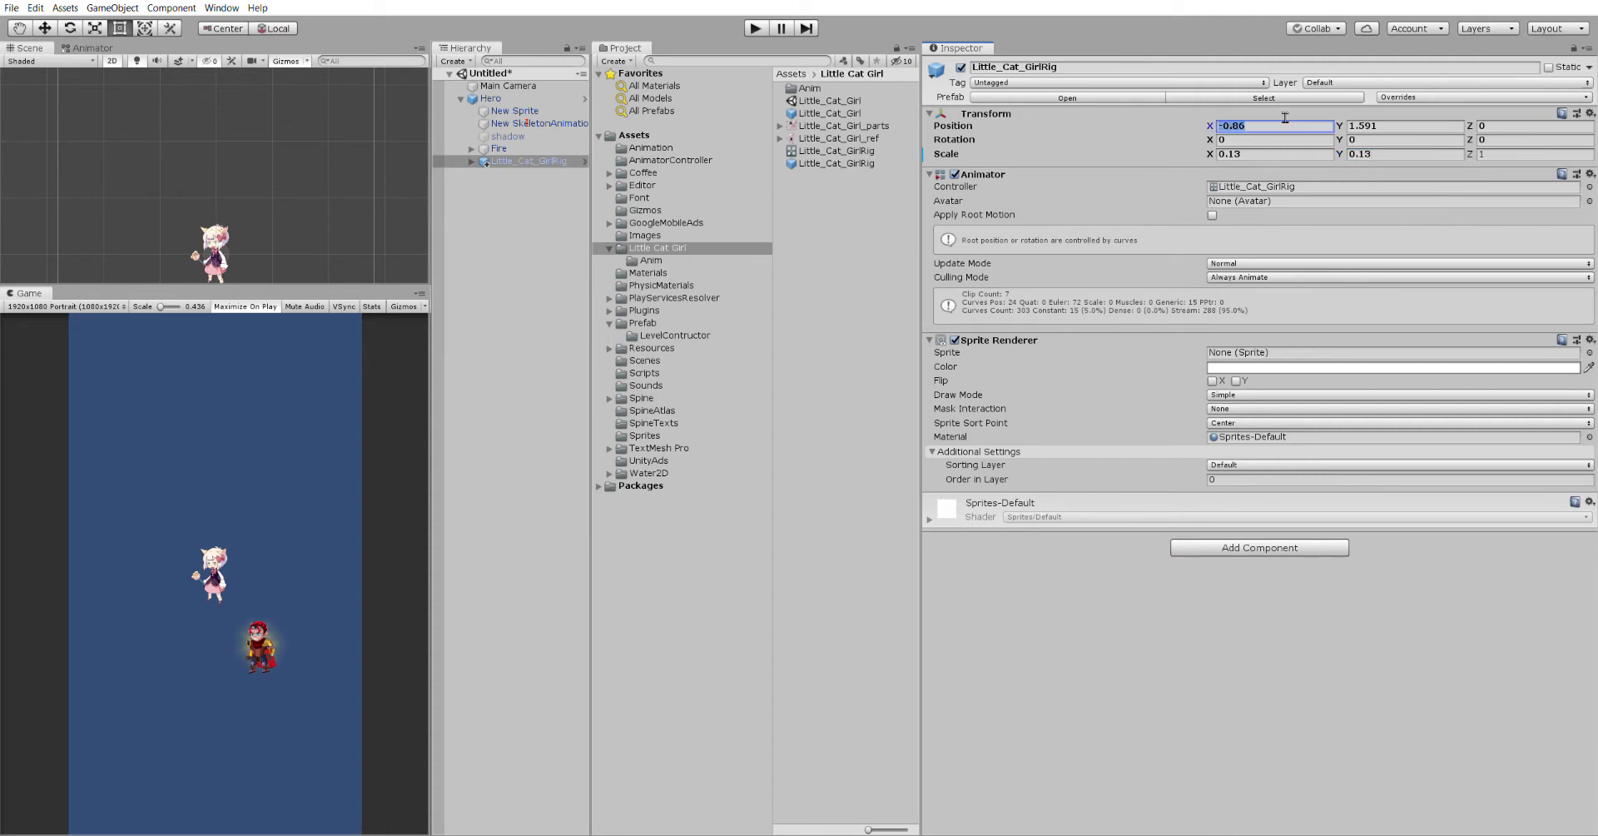
type("0")
left_click(1378, 125)
type("0")
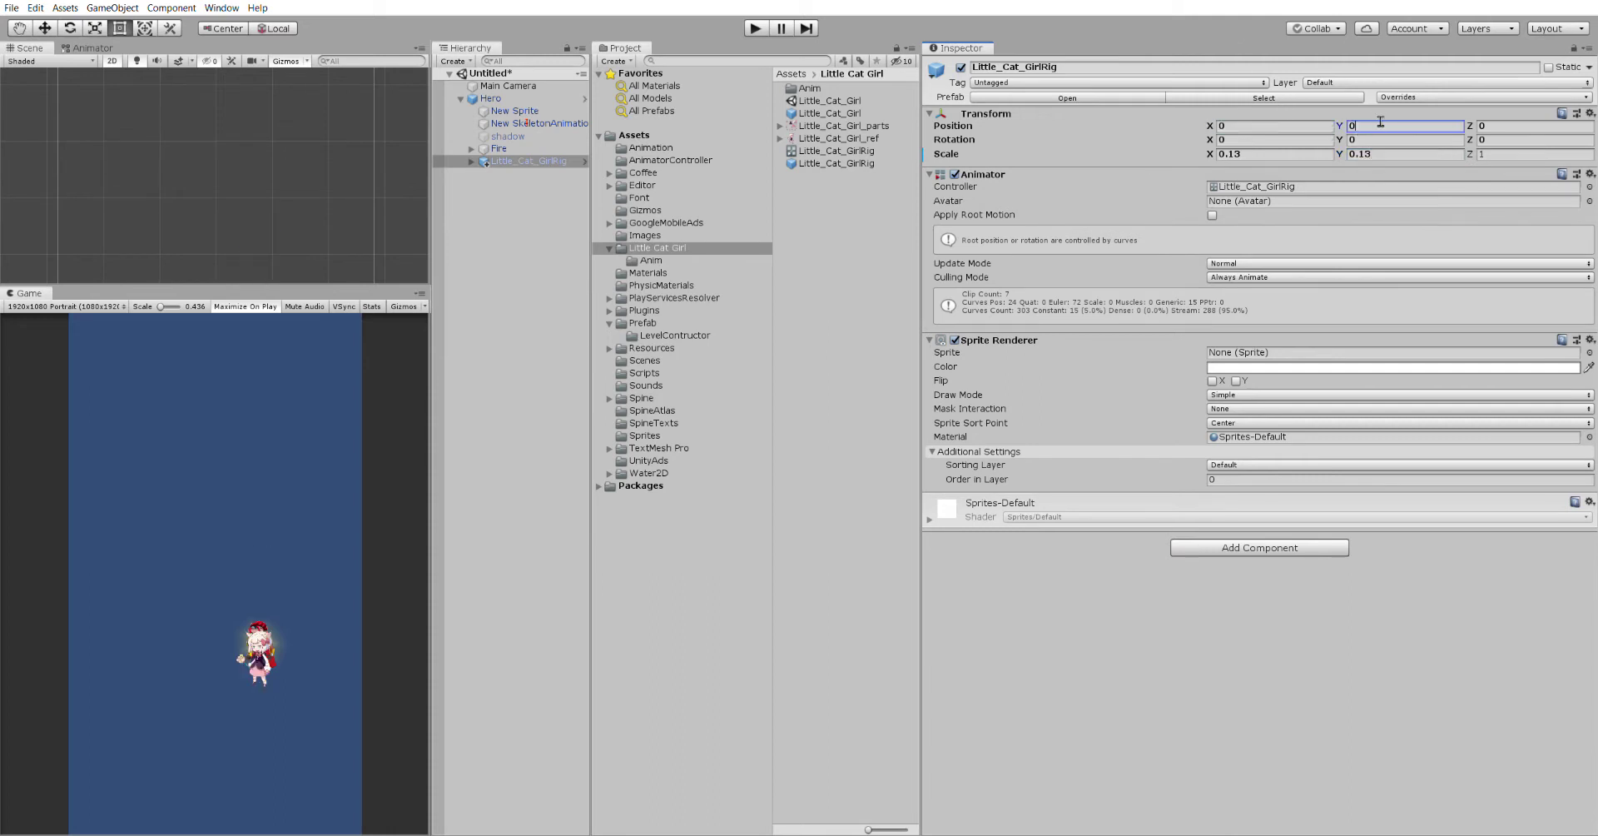
double_click(511, 161)
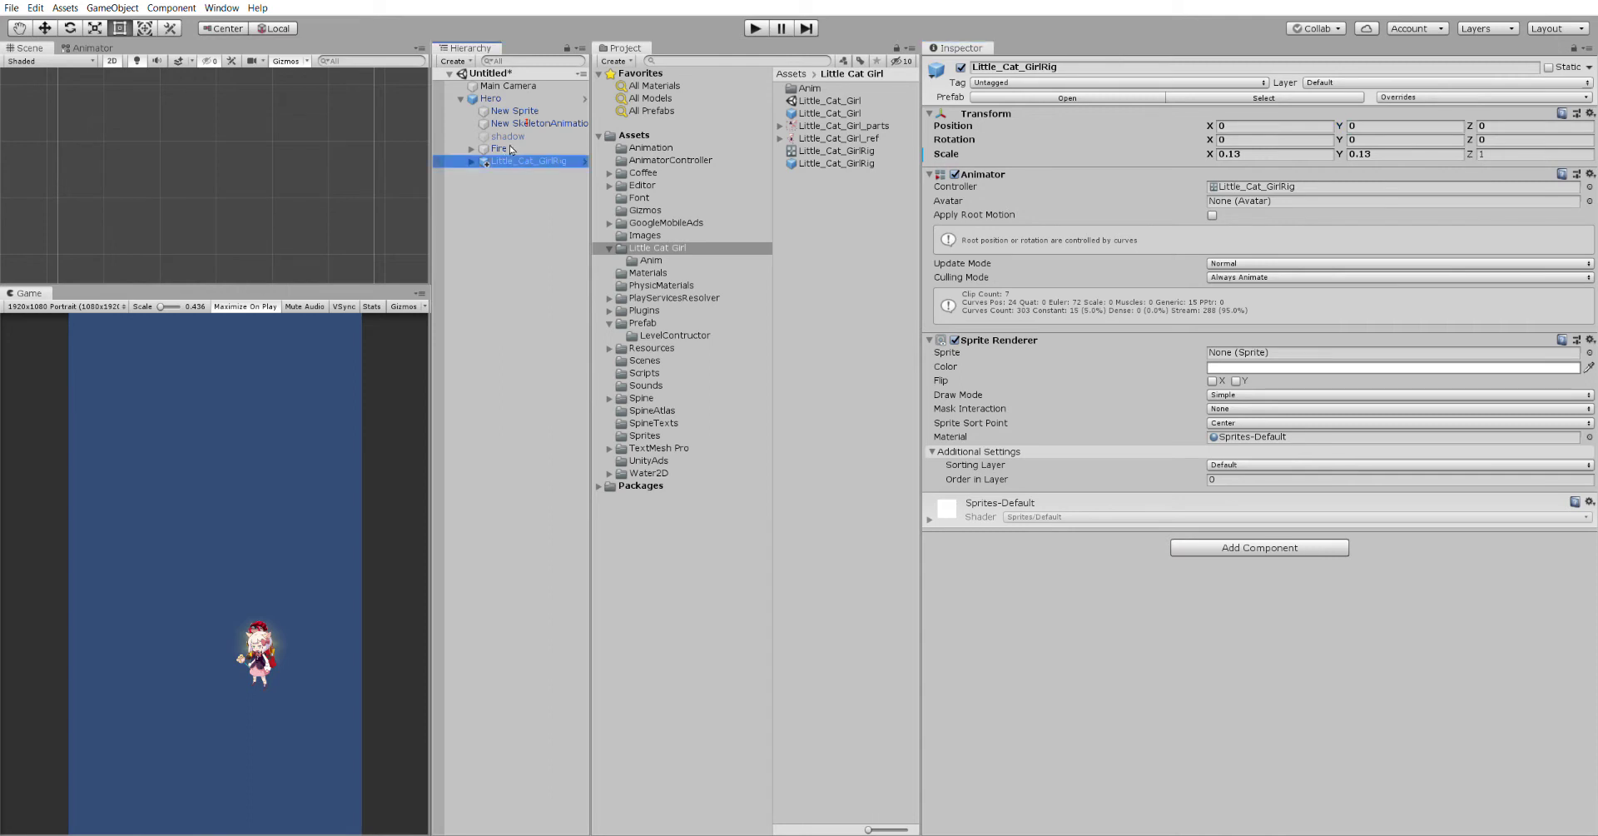
left_click(45, 27)
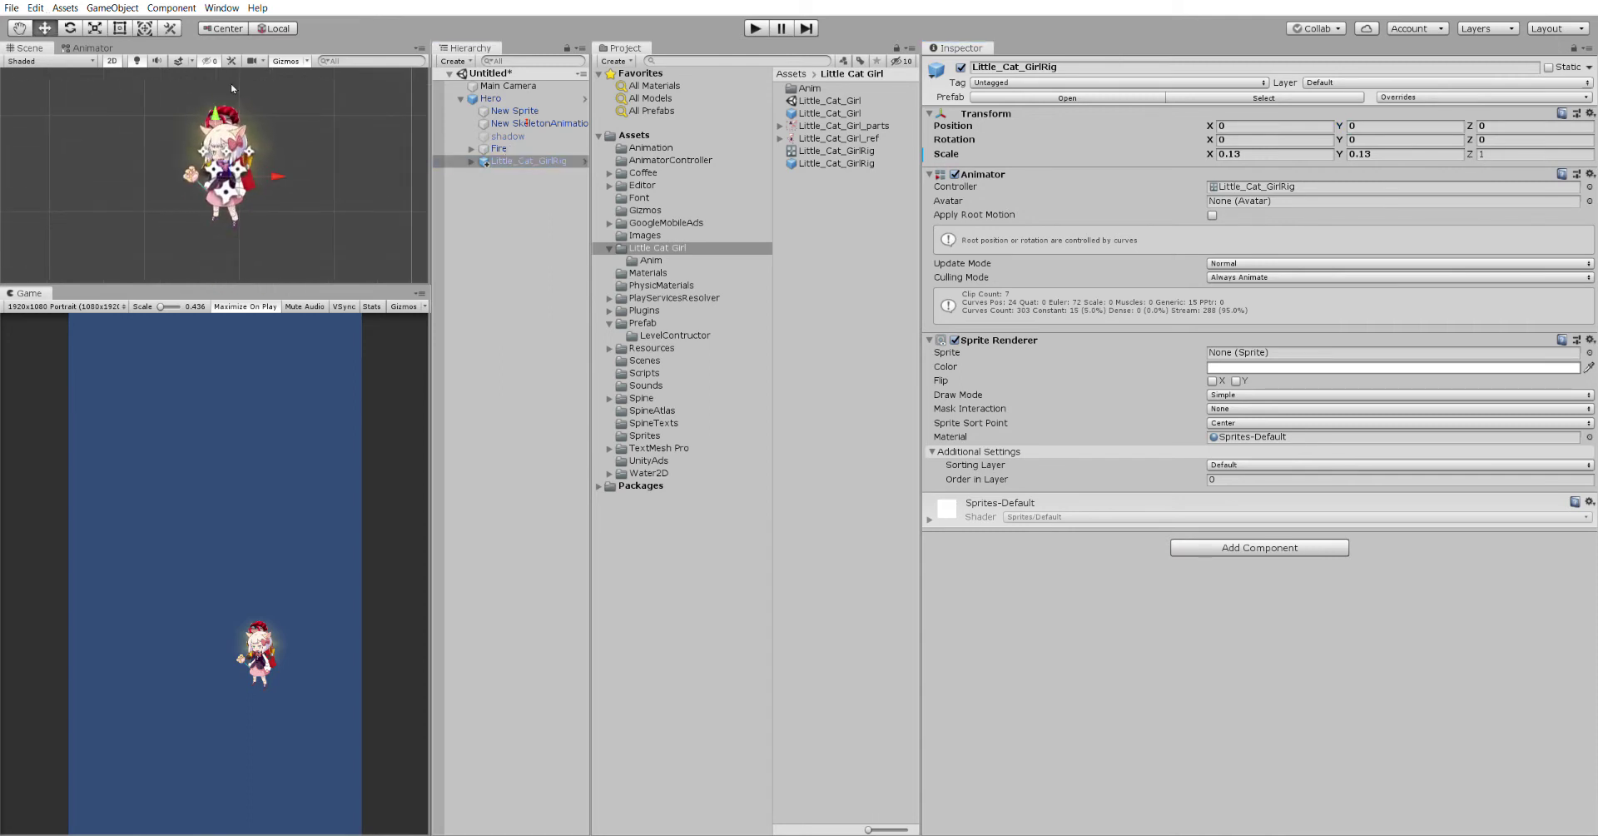
left_click_drag(219, 101, 216, 71)
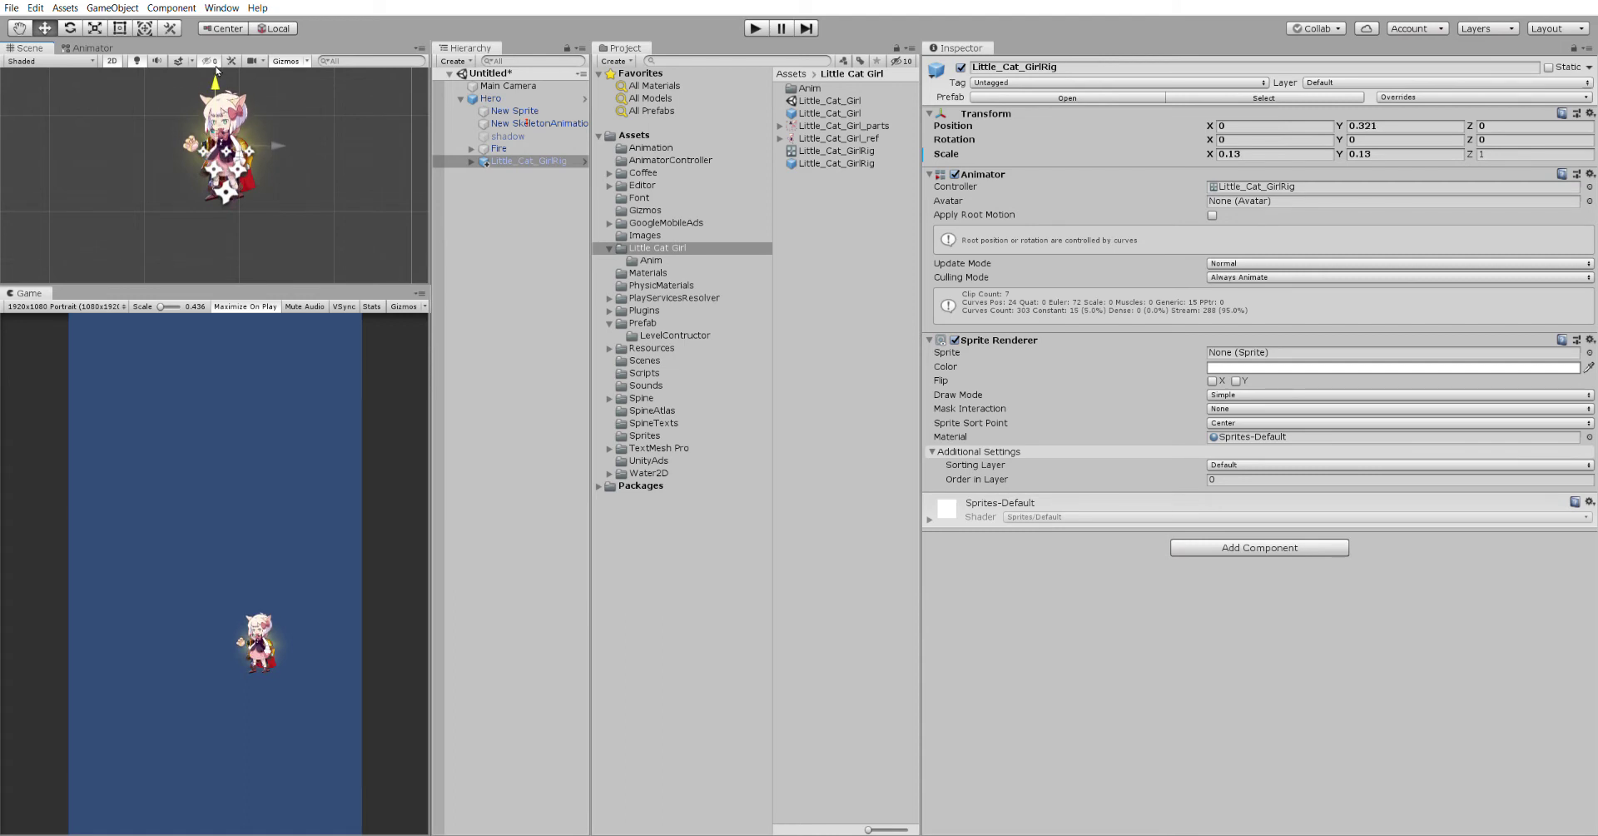
- Deactivate Hero's New SkeletonAnimation (1) child and check the New Sprite object inside the Hero prefab
left_click(533, 124)
left_click(960, 67)
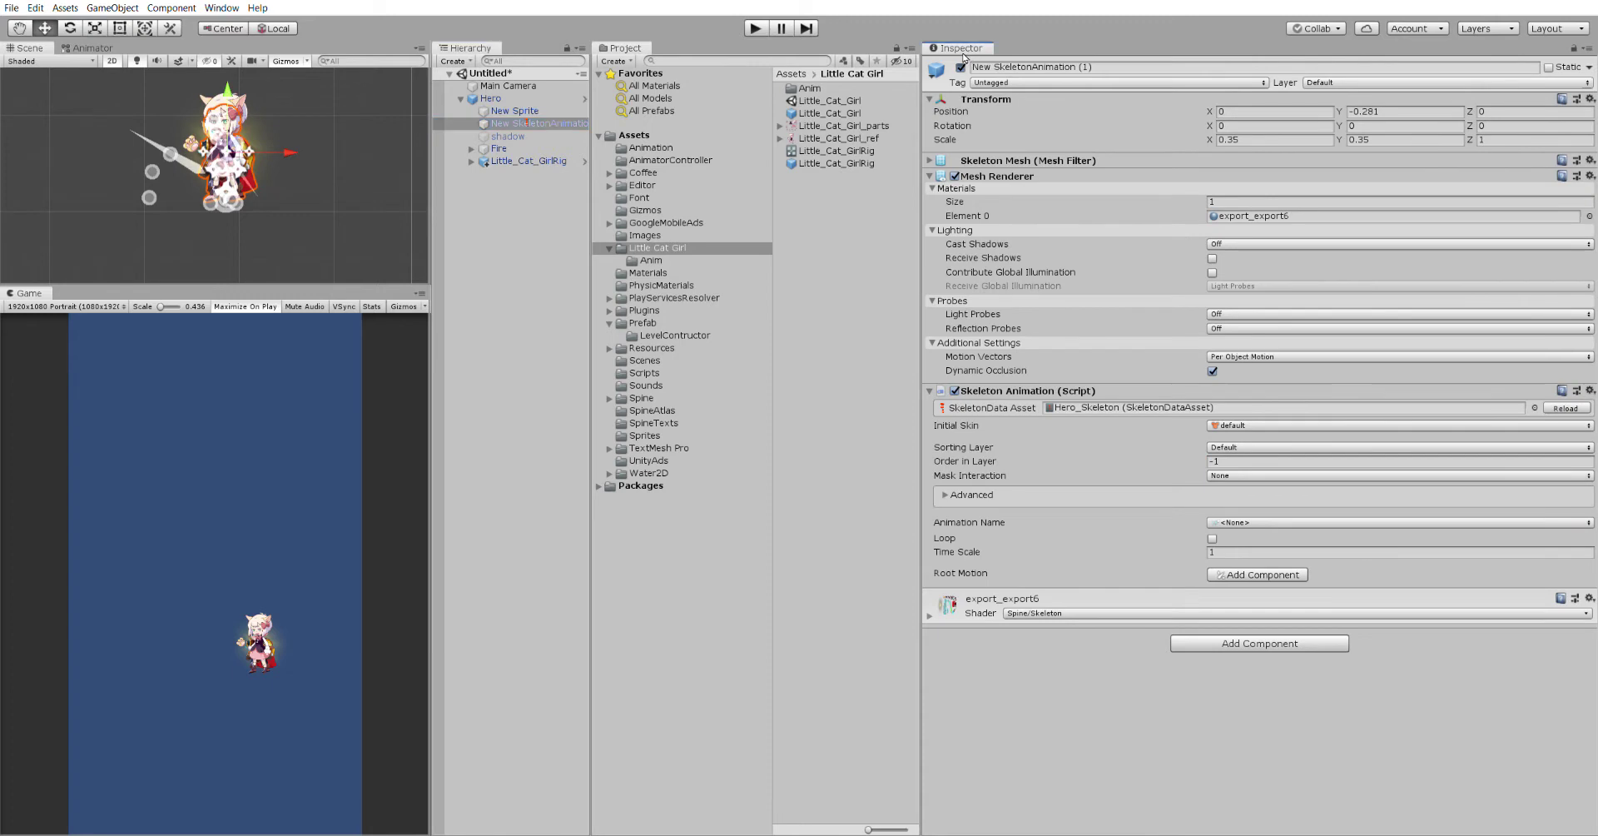
left_click(536, 121)
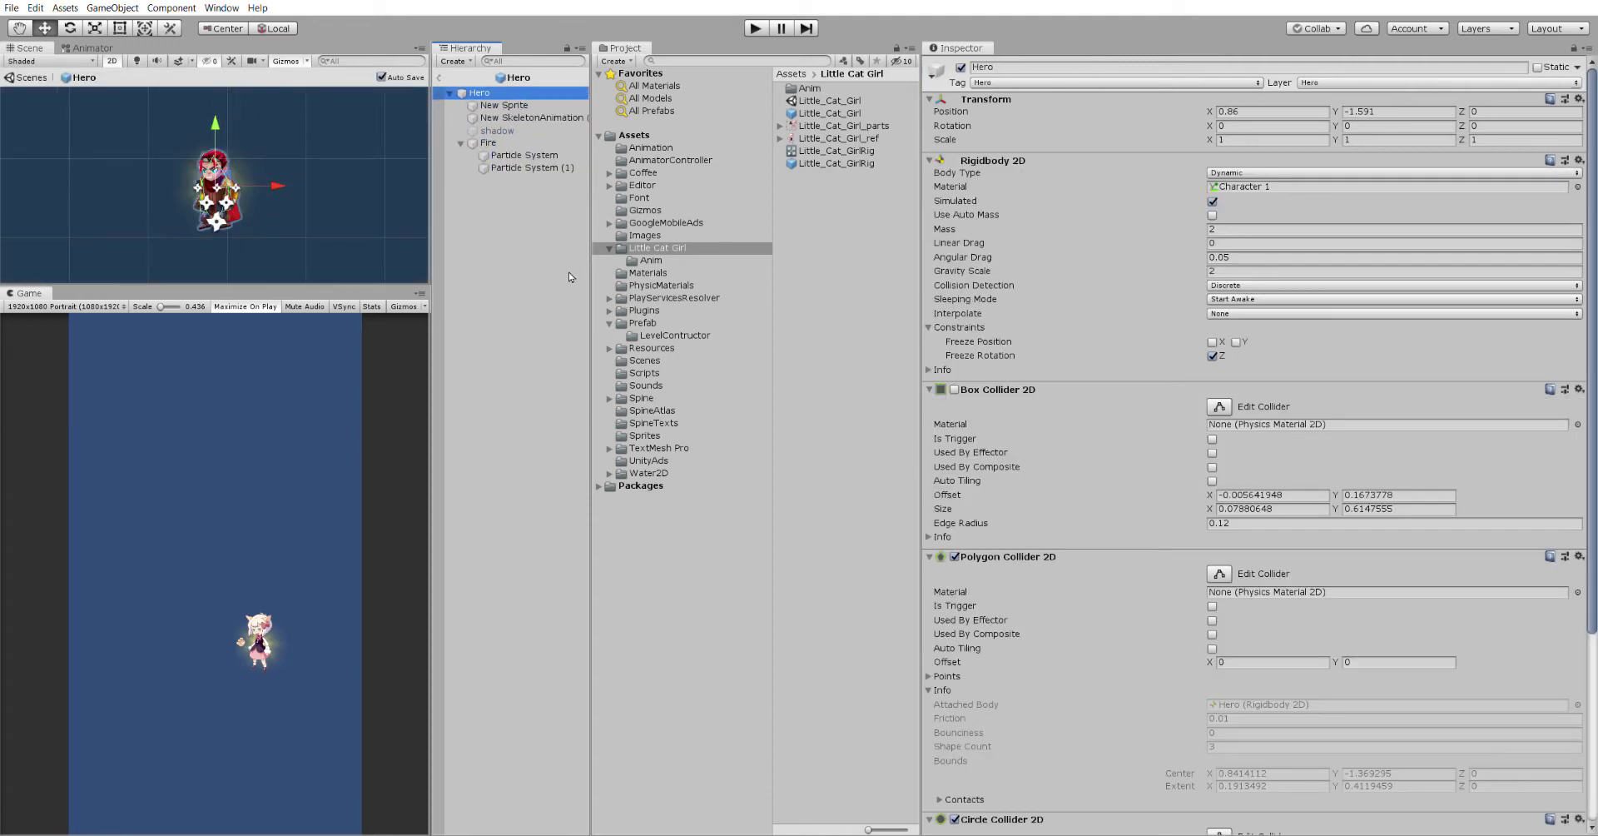
left_click(500, 105)
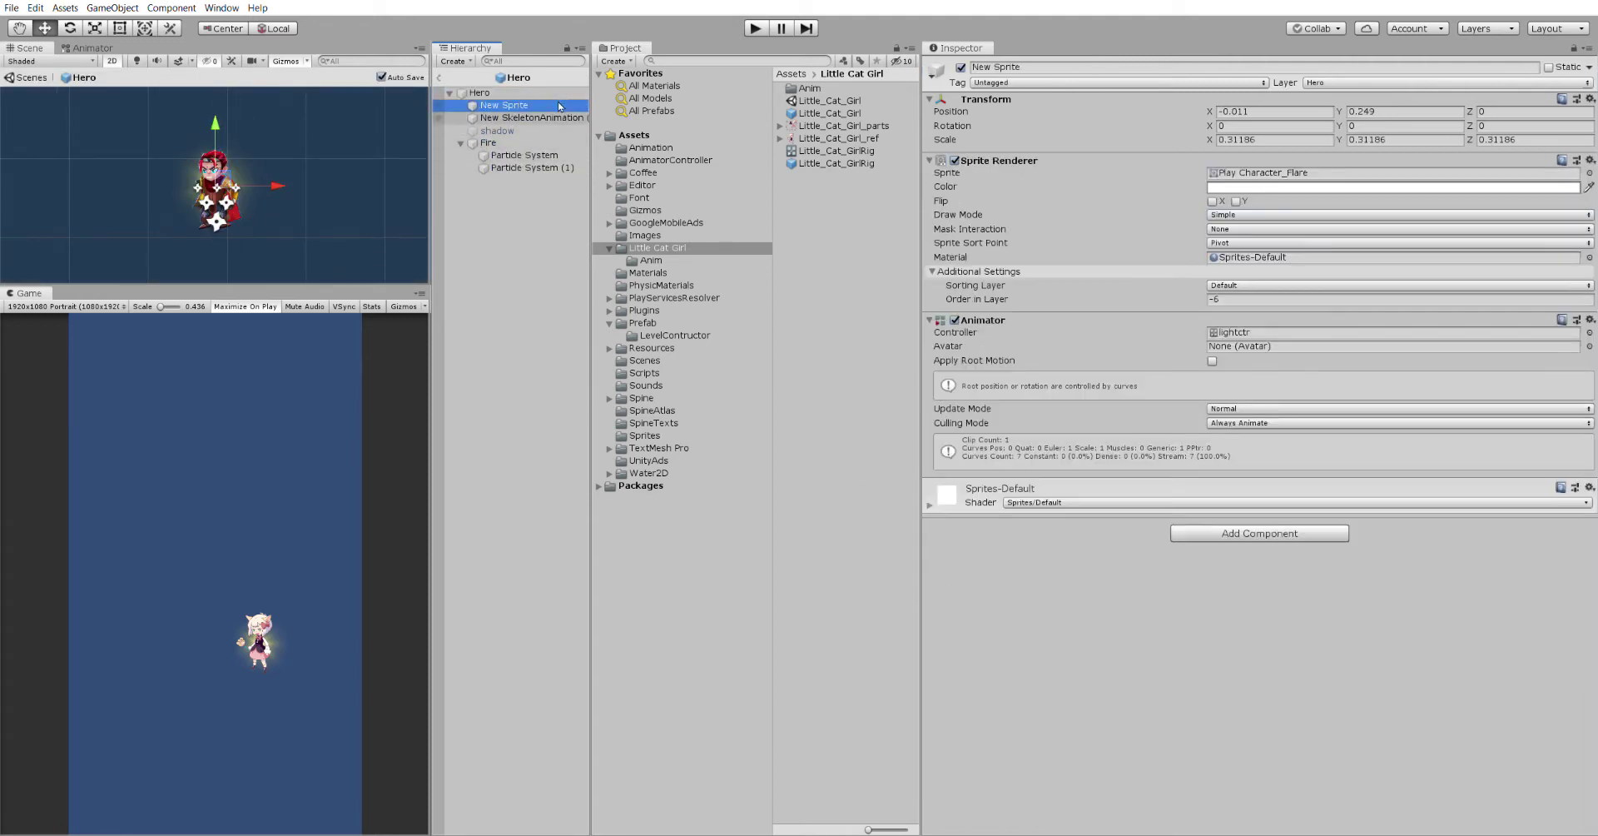
left_click(29, 77)
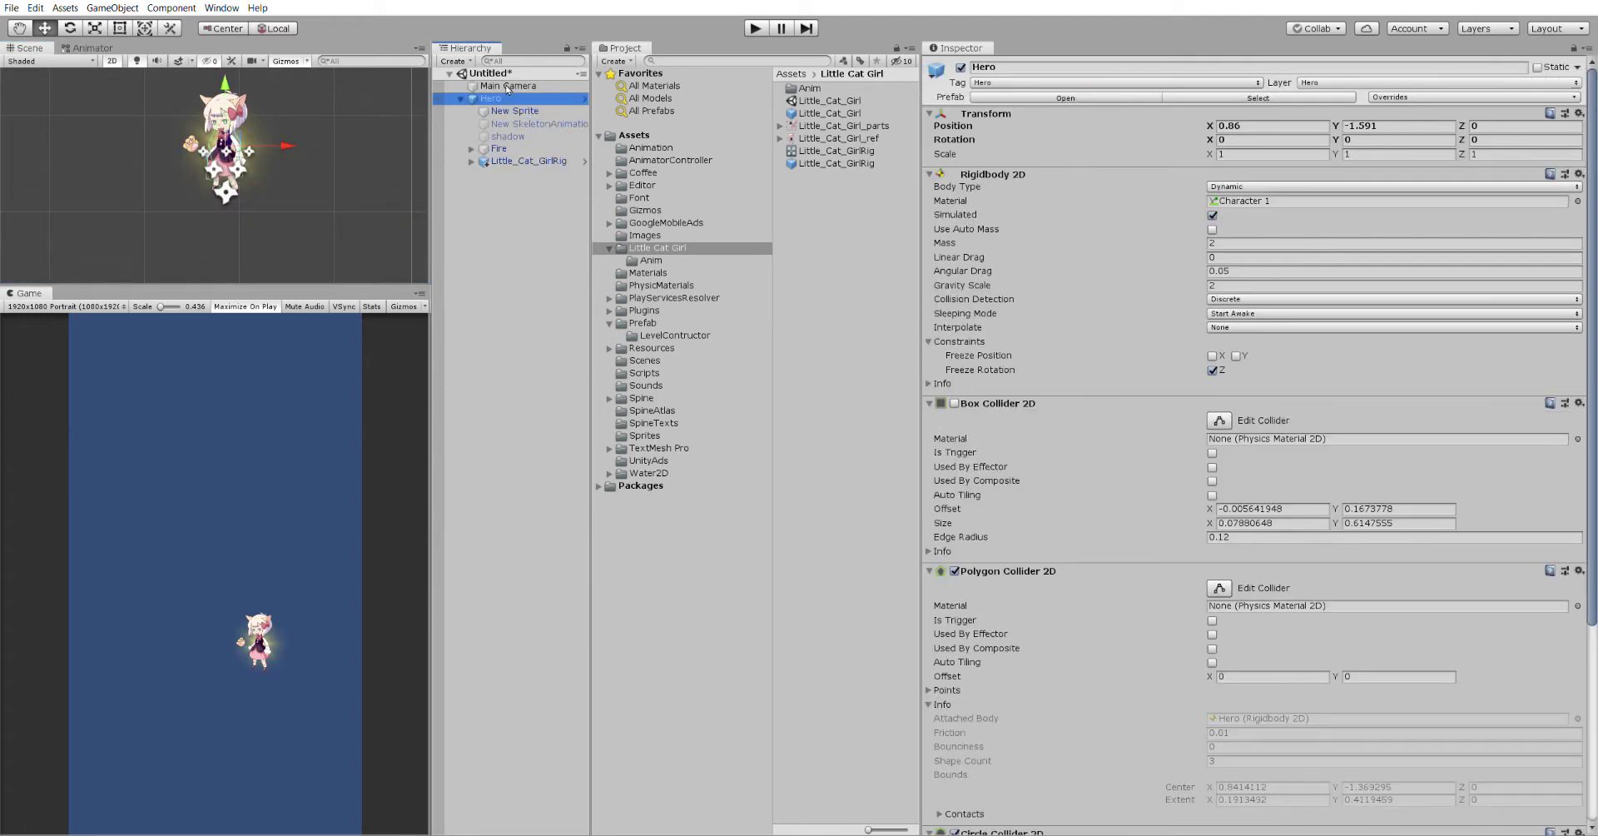
- Rename the Hero object in the scene as Hero_Reskin
key("F2")
key("End")
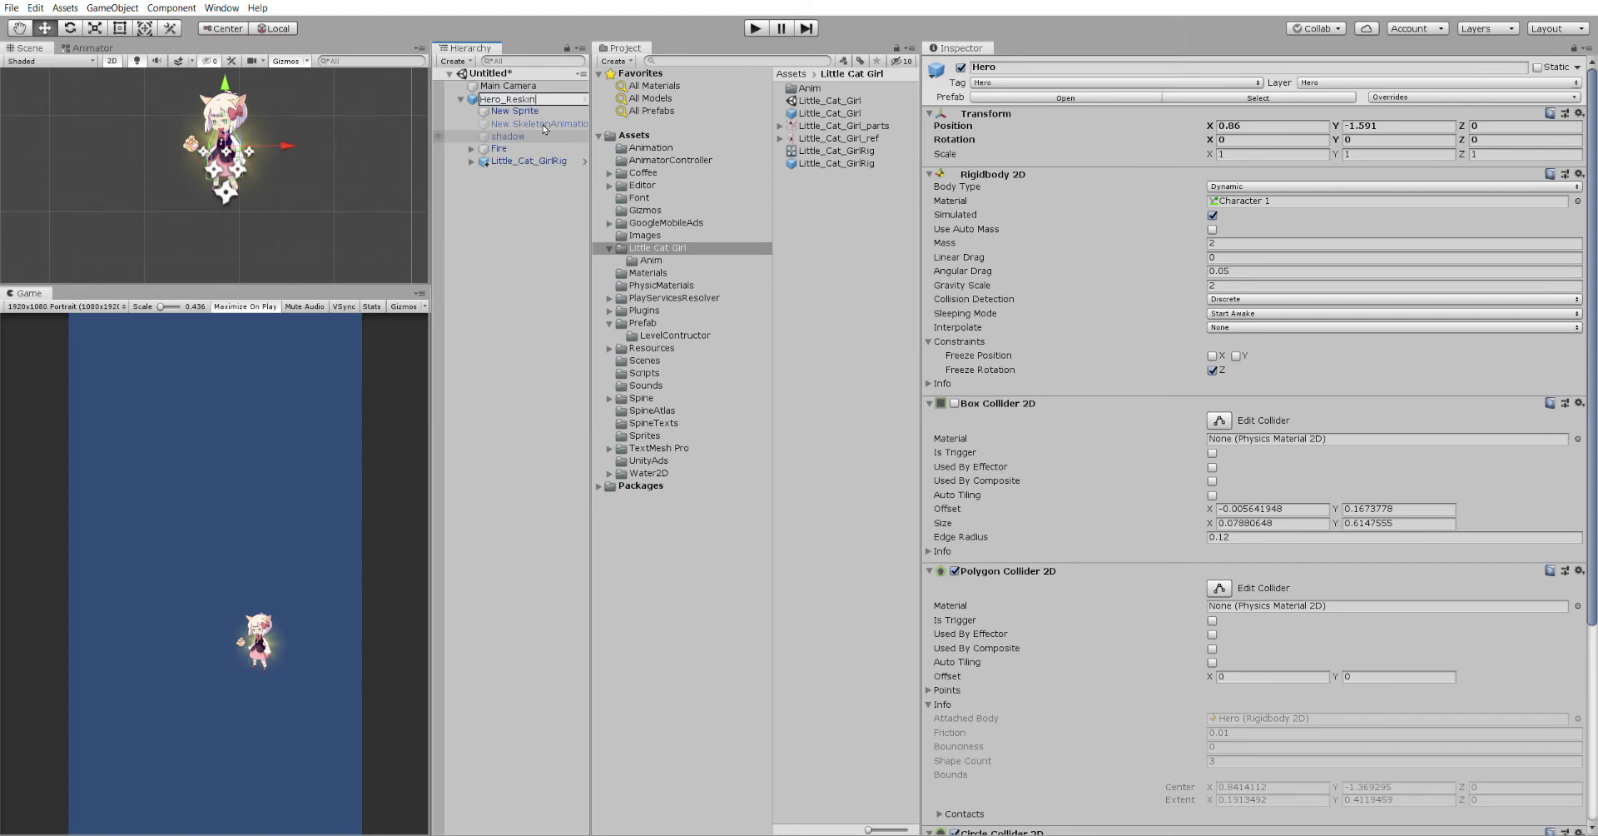
type("_Reskin")
left_click(519, 188)
- Enlarge the Scene view area and set the X and Y scale of Little_Cat_GirlRig to 0.15
left_click(537, 160)
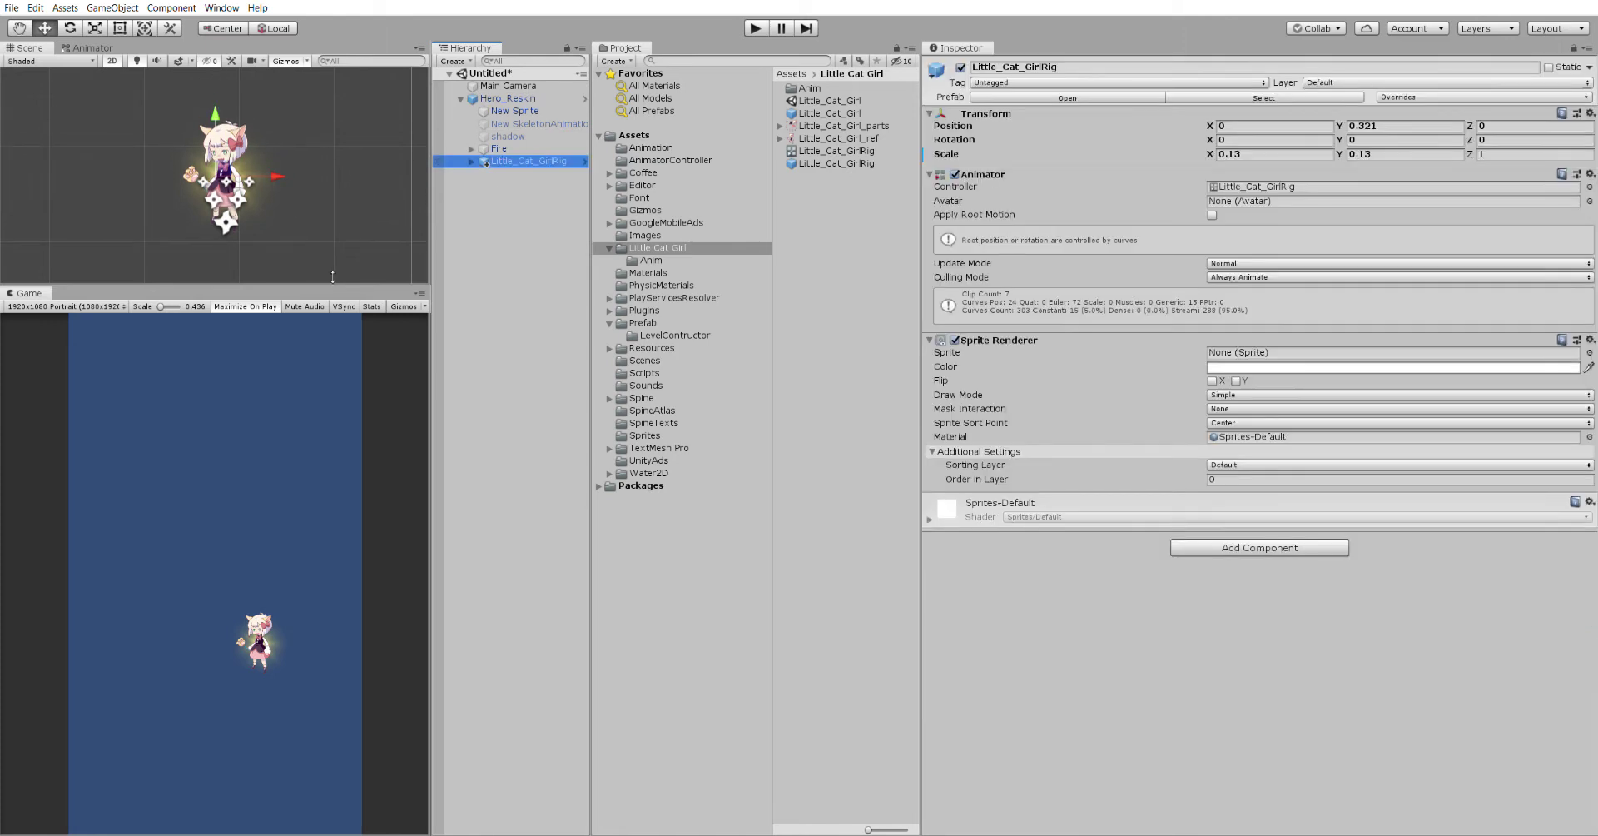
left_click_drag(334, 287, 342, 654)
scroll(249, 574, "up", 3)
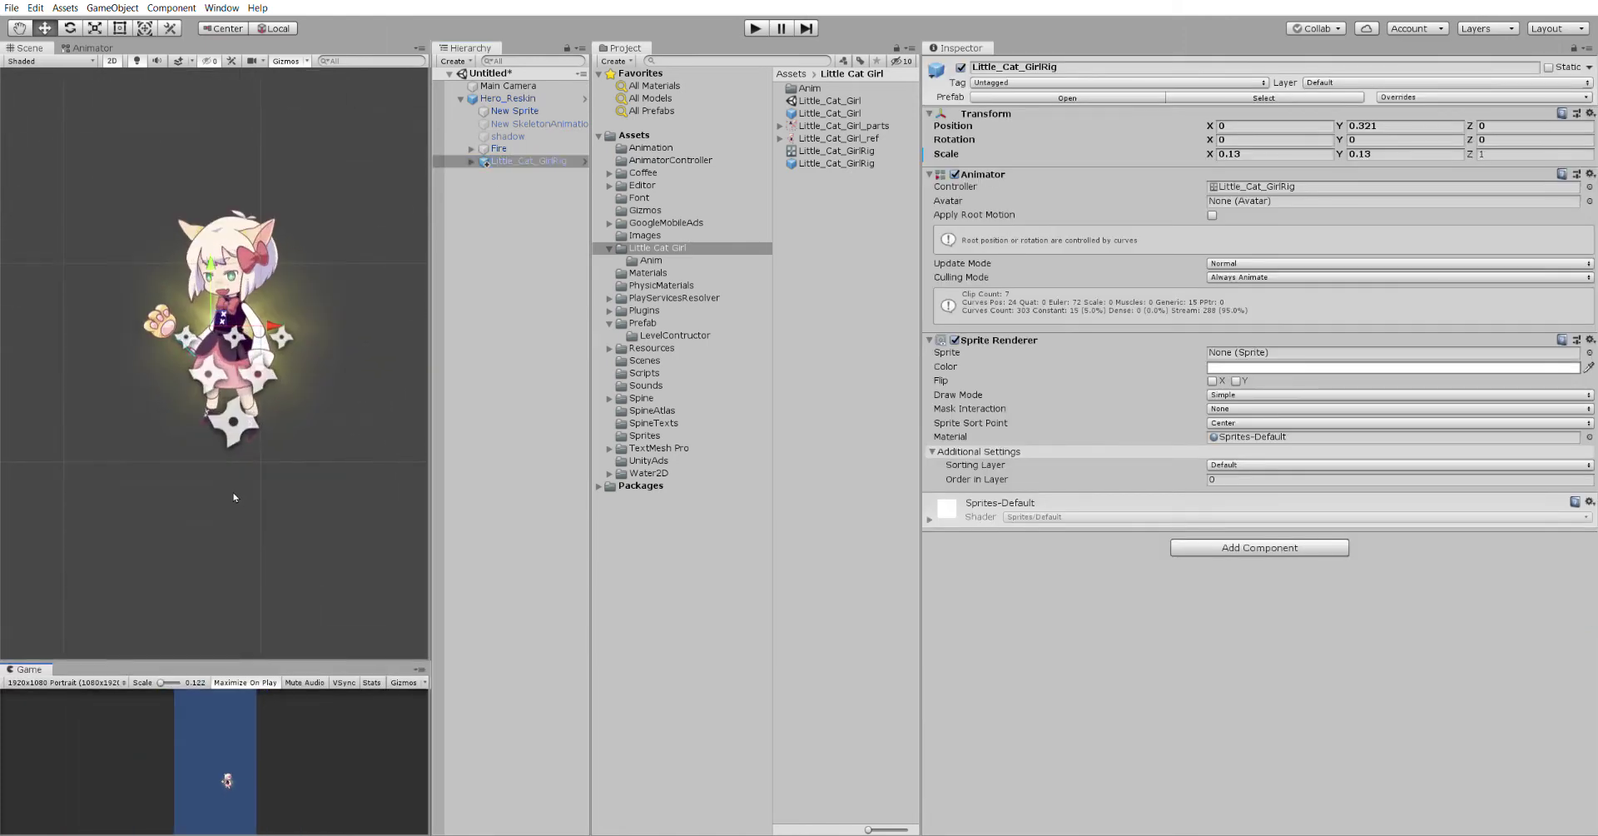
left_click(503, 98)
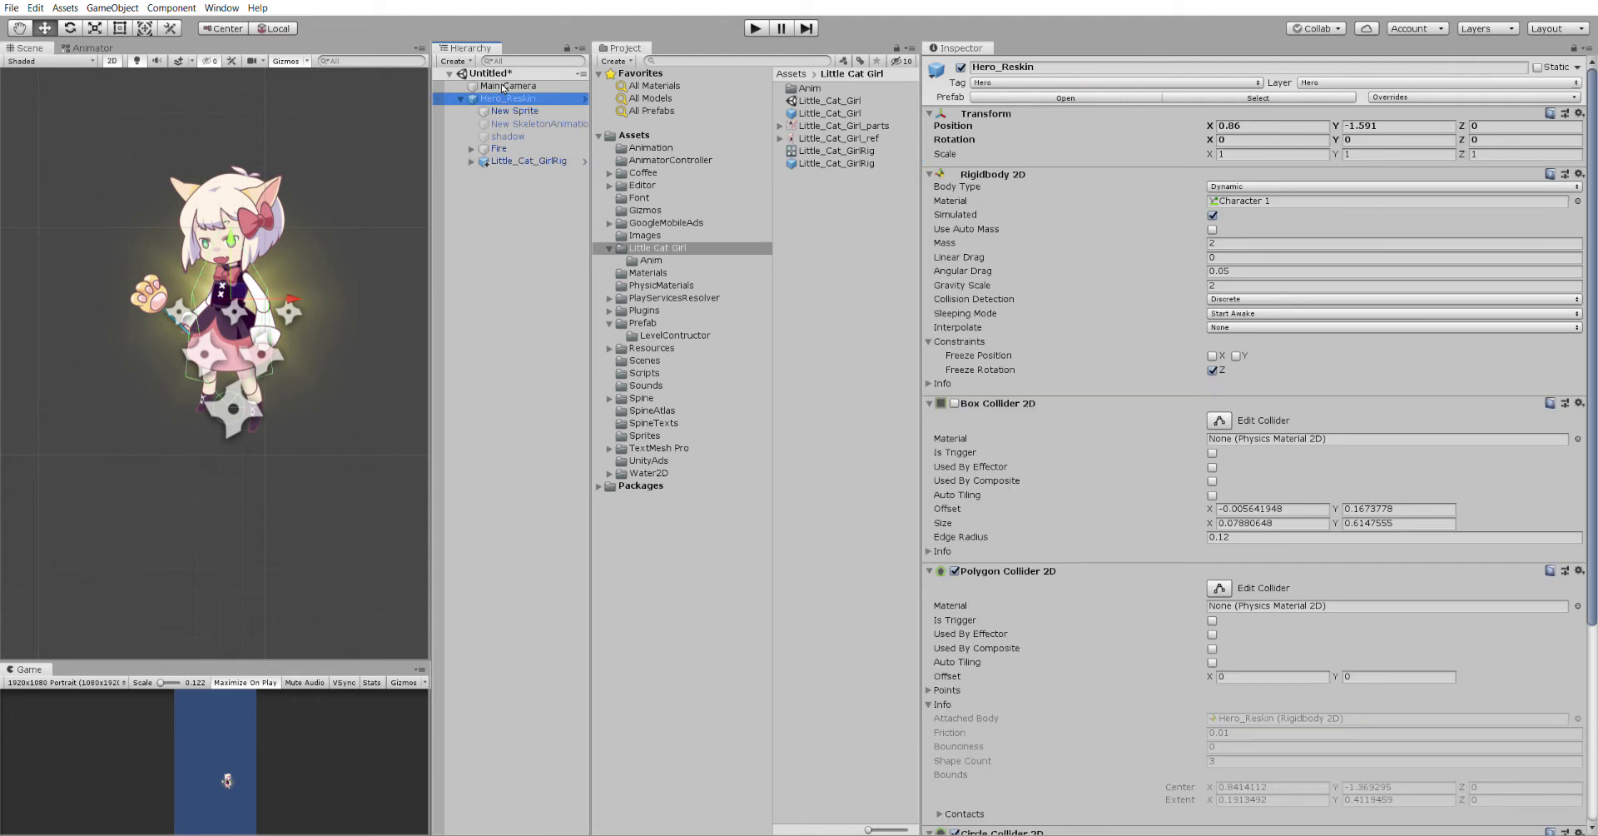
left_click(529, 161)
left_click(1315, 153)
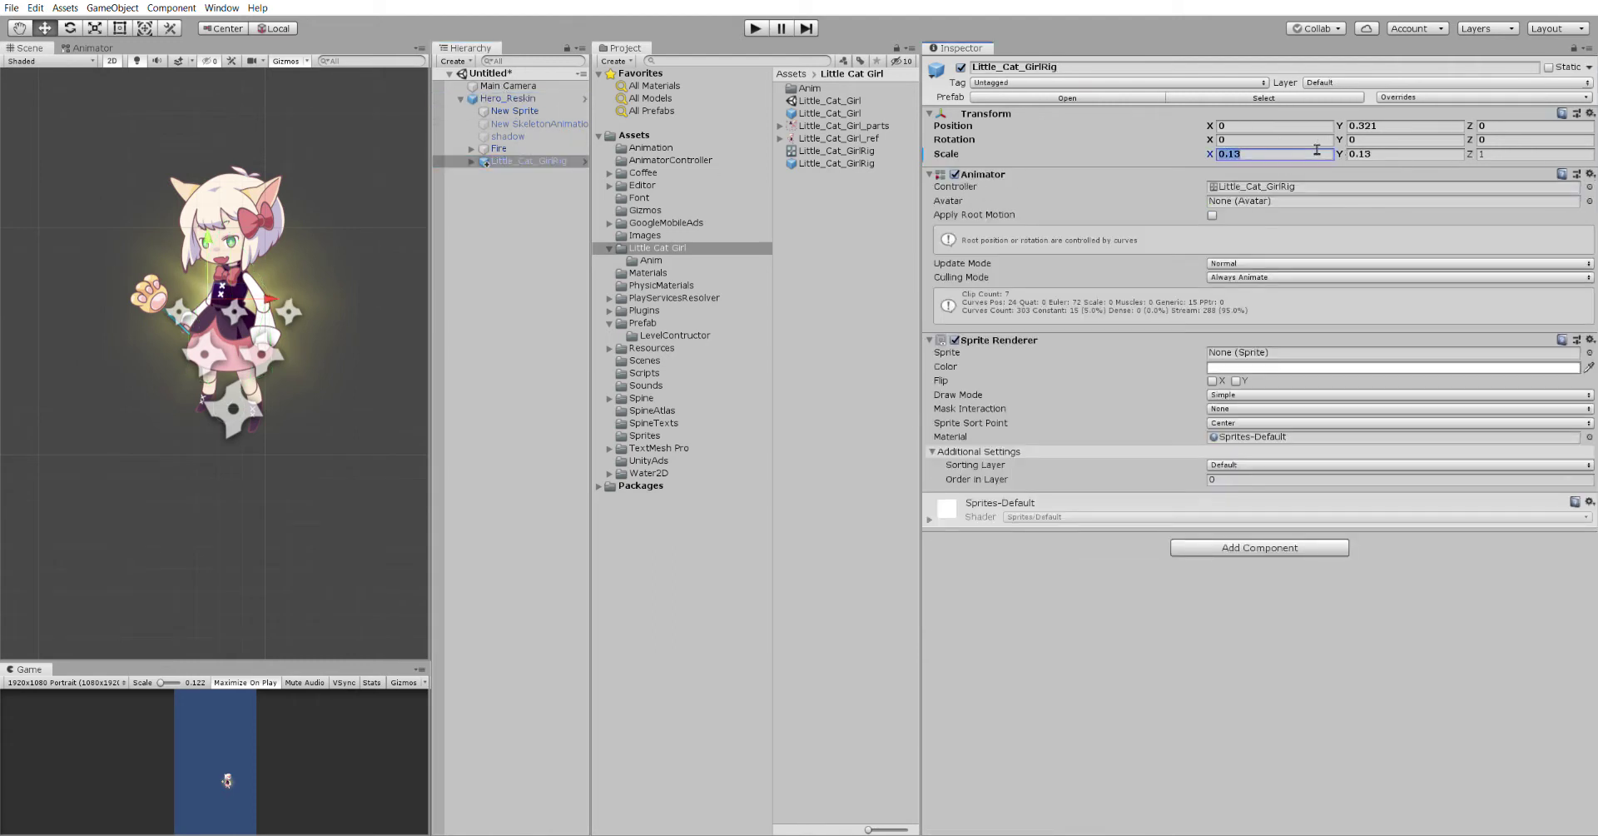
type("0.15")
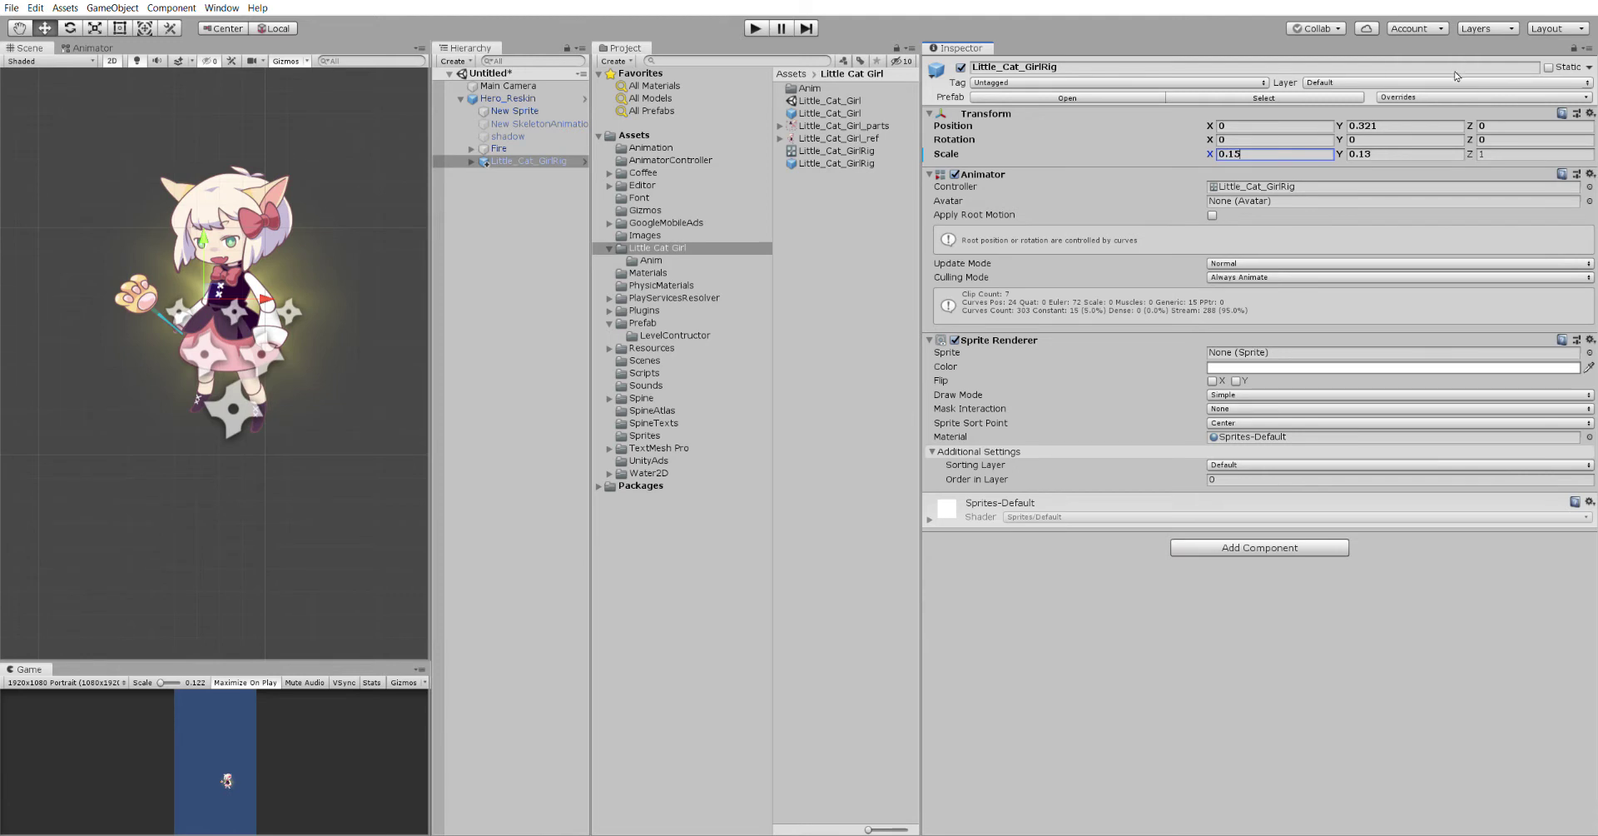
left_click(1442, 149)
type("0.15")
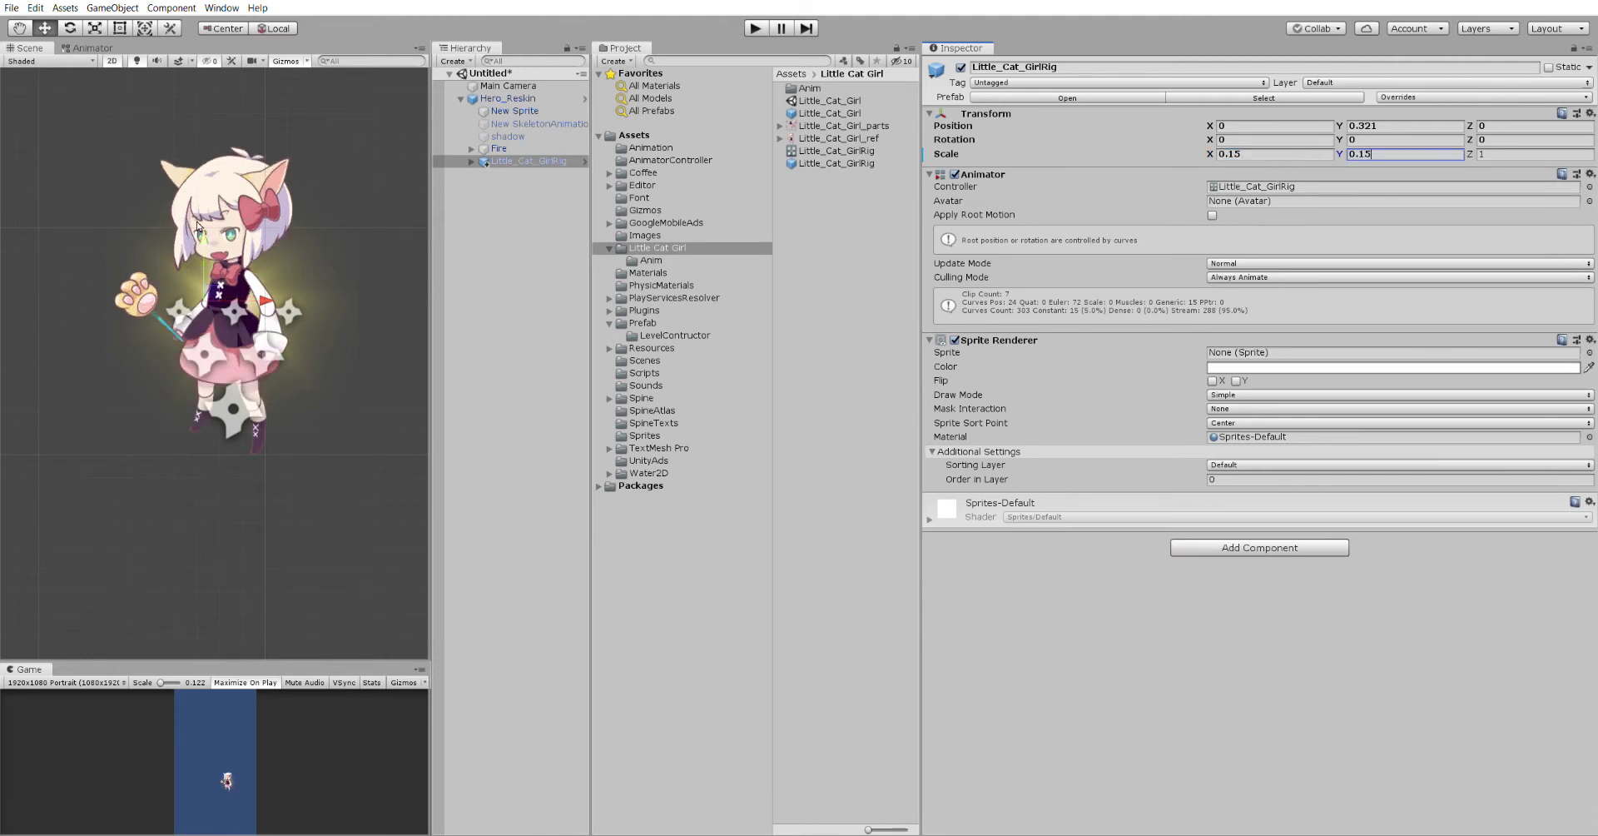
- Move Little_Cat_GirlRig up within Hero_Reskin to about Y 0.46
left_click(492, 95)
left_click(509, 160)
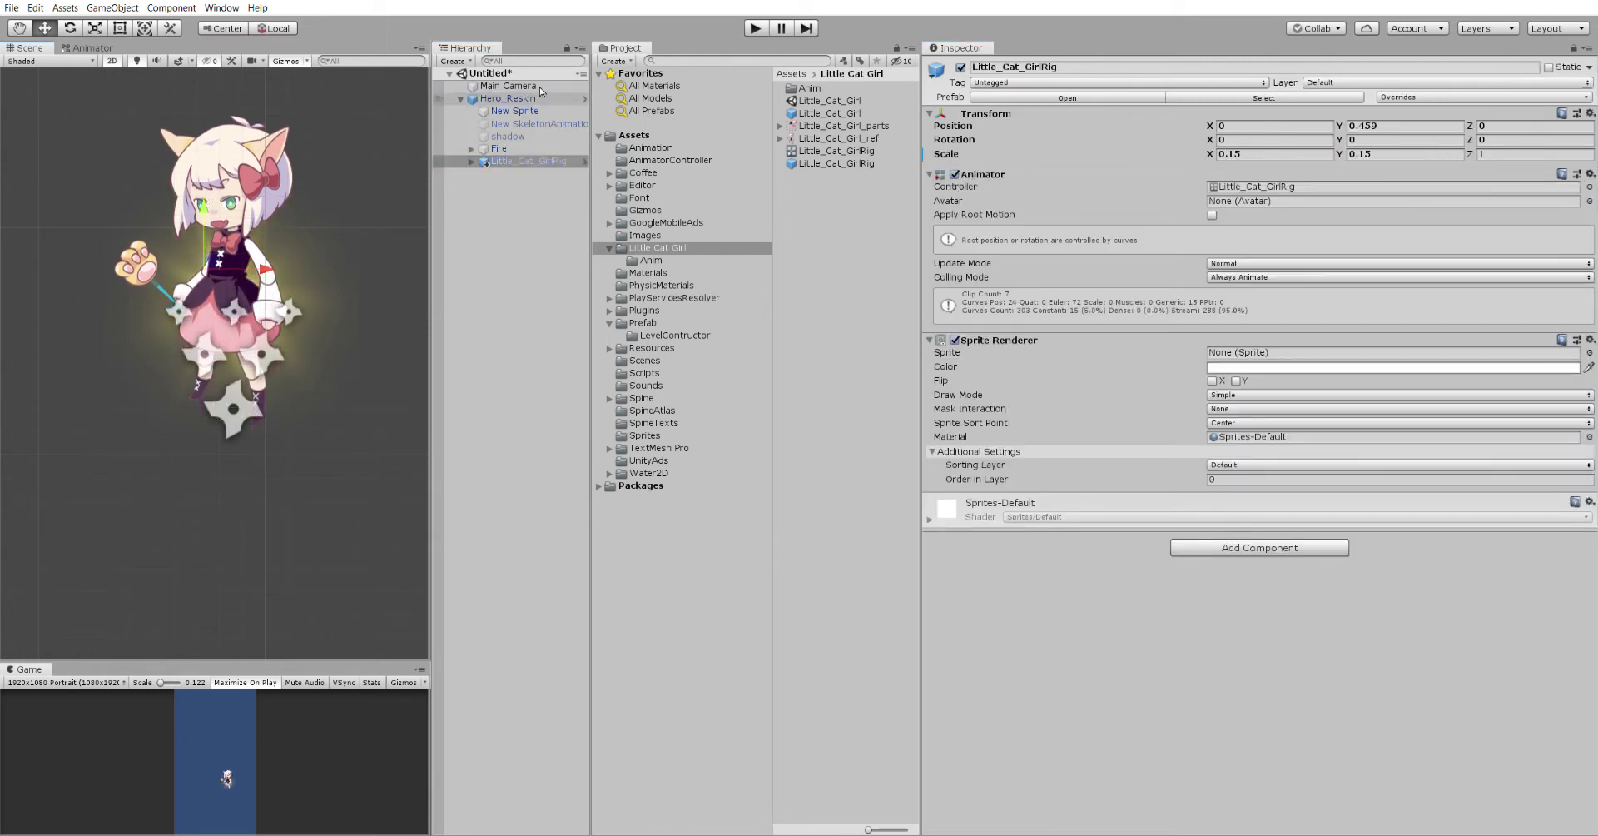
- Compare Hero_Reskin with and without its New SkeletonAnimation (1) child by switching that child on and off again
left_click(508, 99)
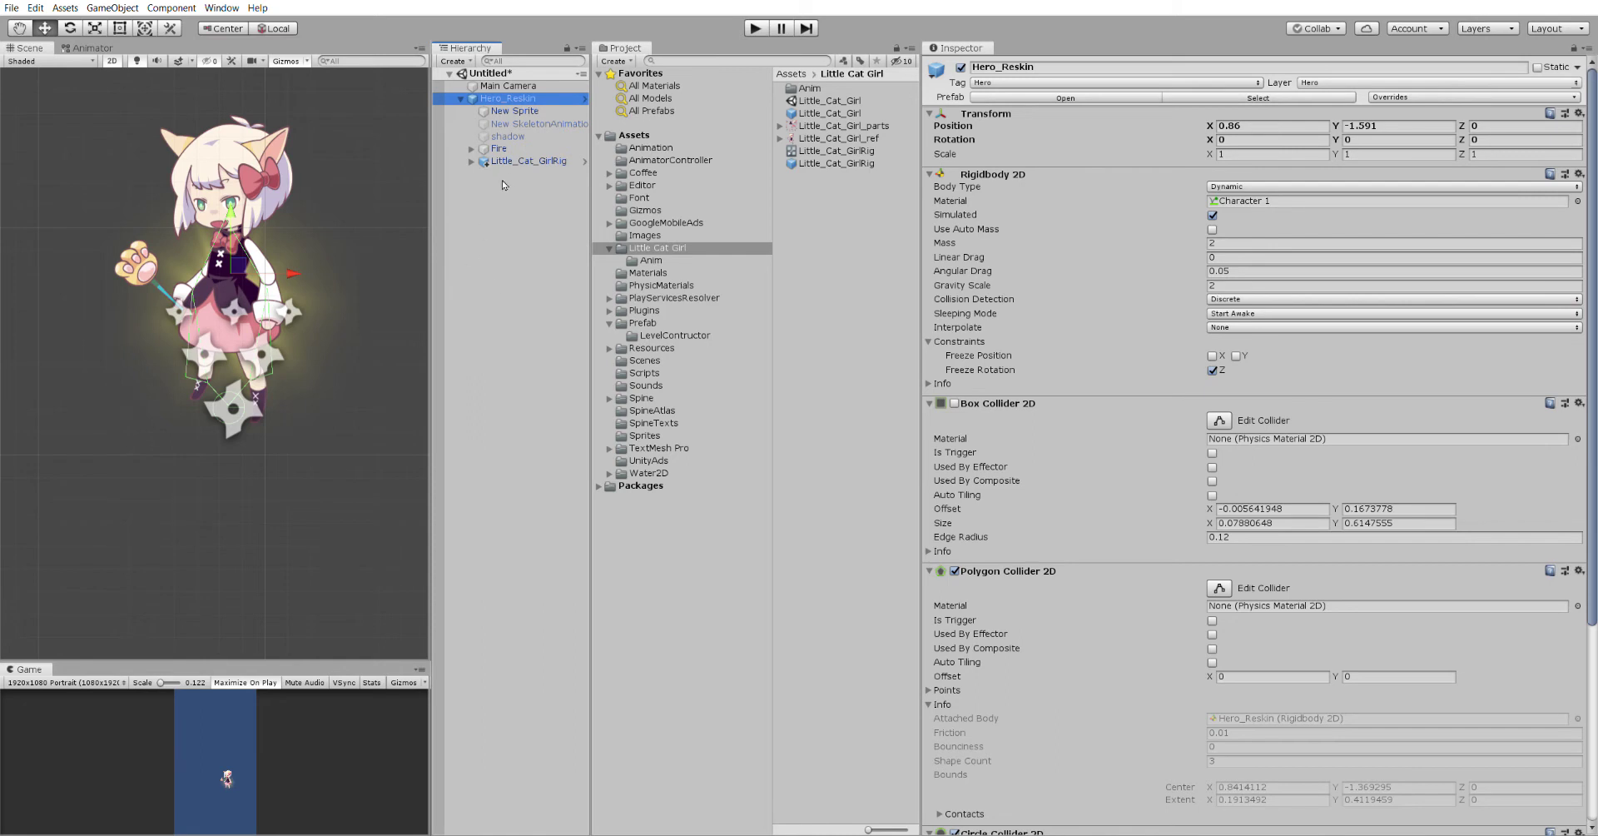
left_click(533, 123)
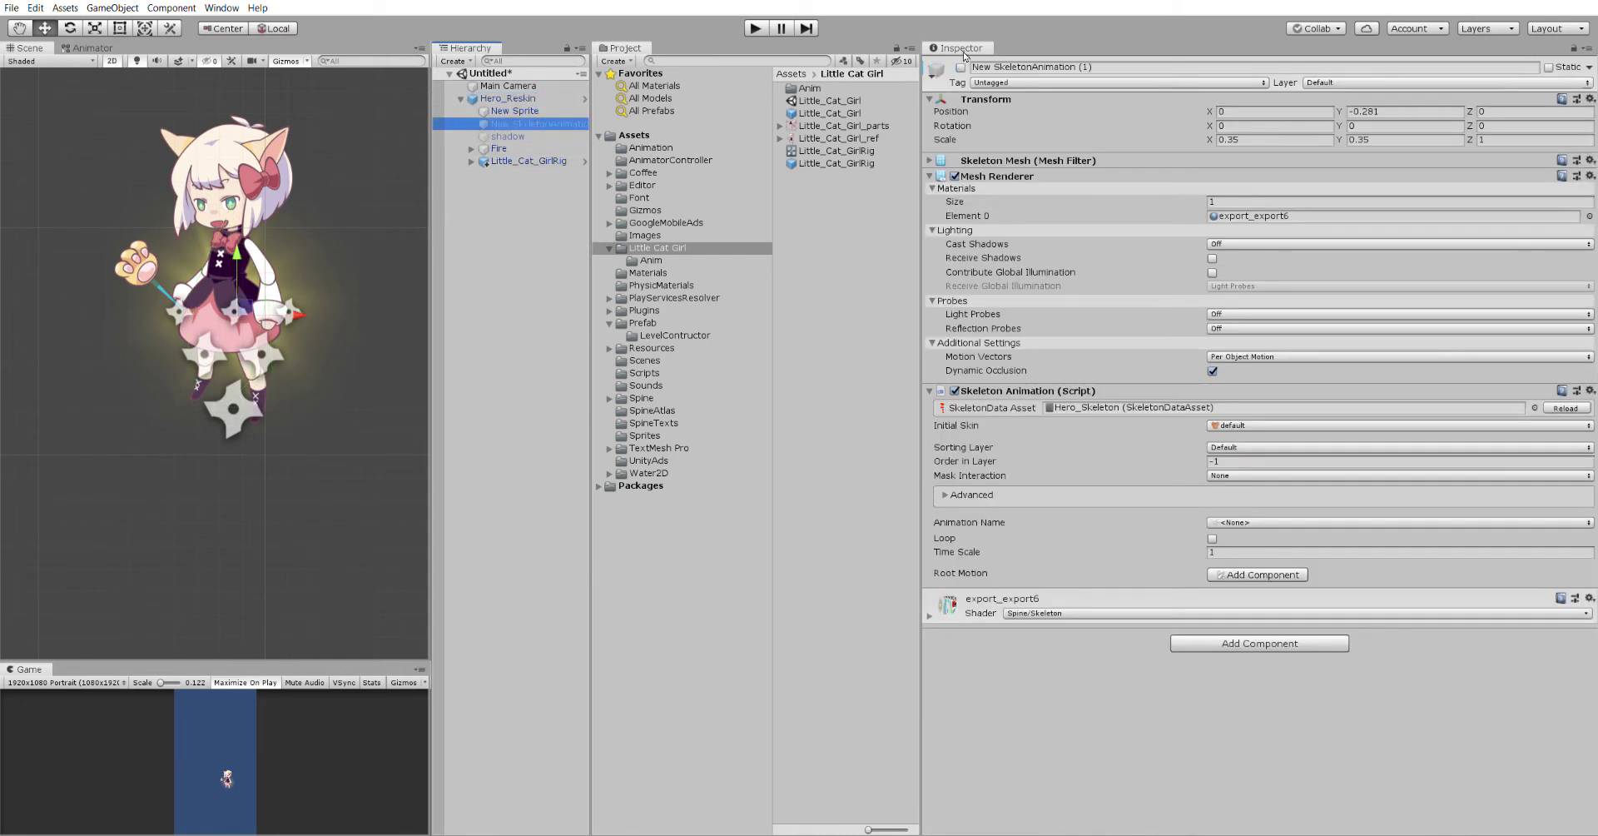
left_click(962, 67)
left_click(961, 67)
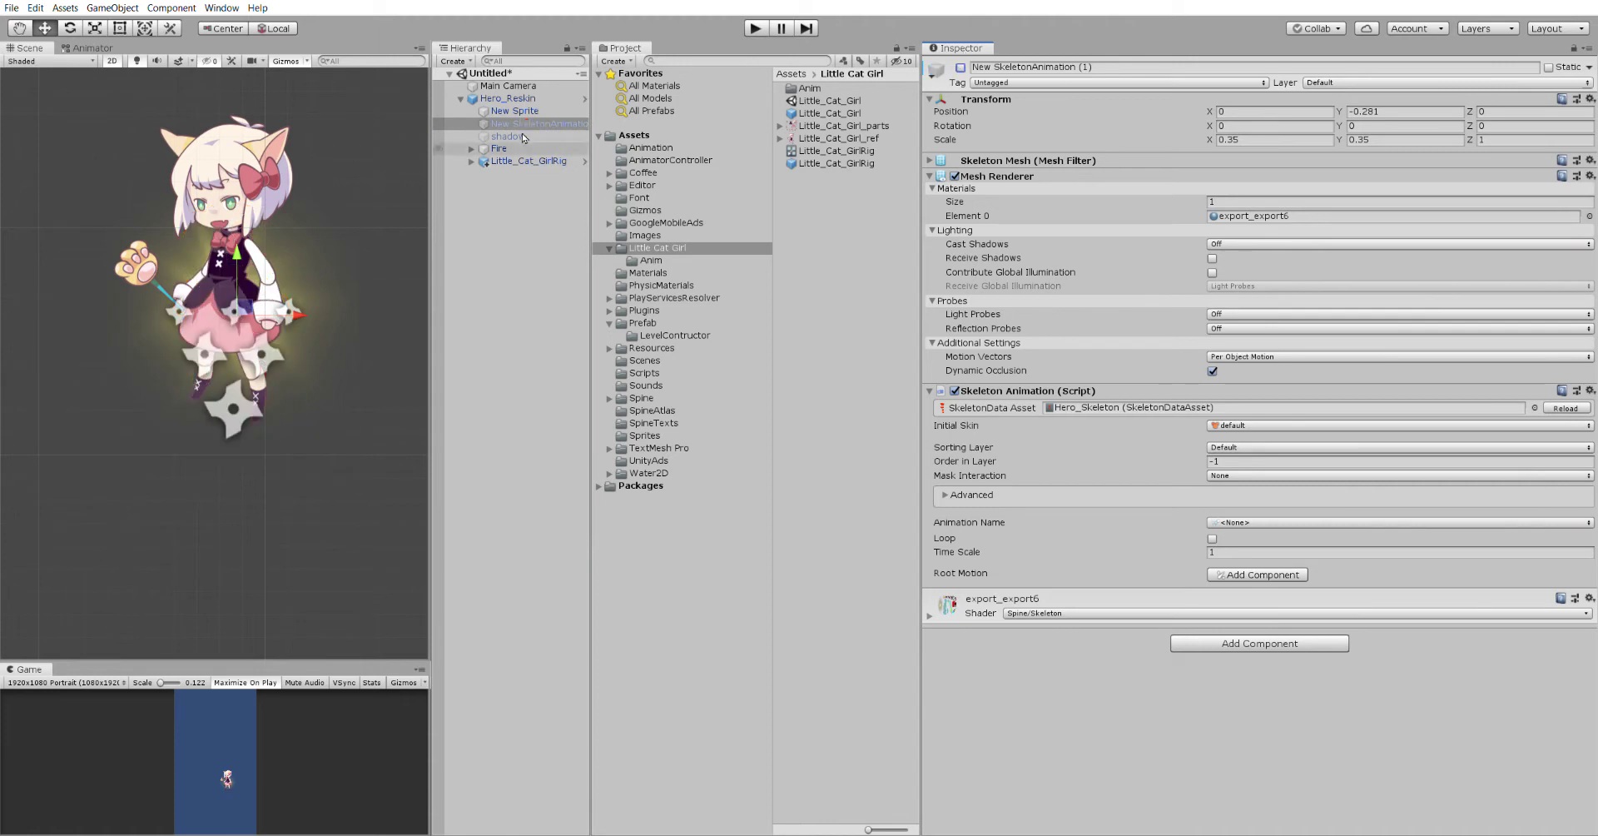
- Save Hero_Reskin as a new prefab in the Prefab/LevelContructor folder and check its preview
left_click_drag(533, 123, 698, 335)
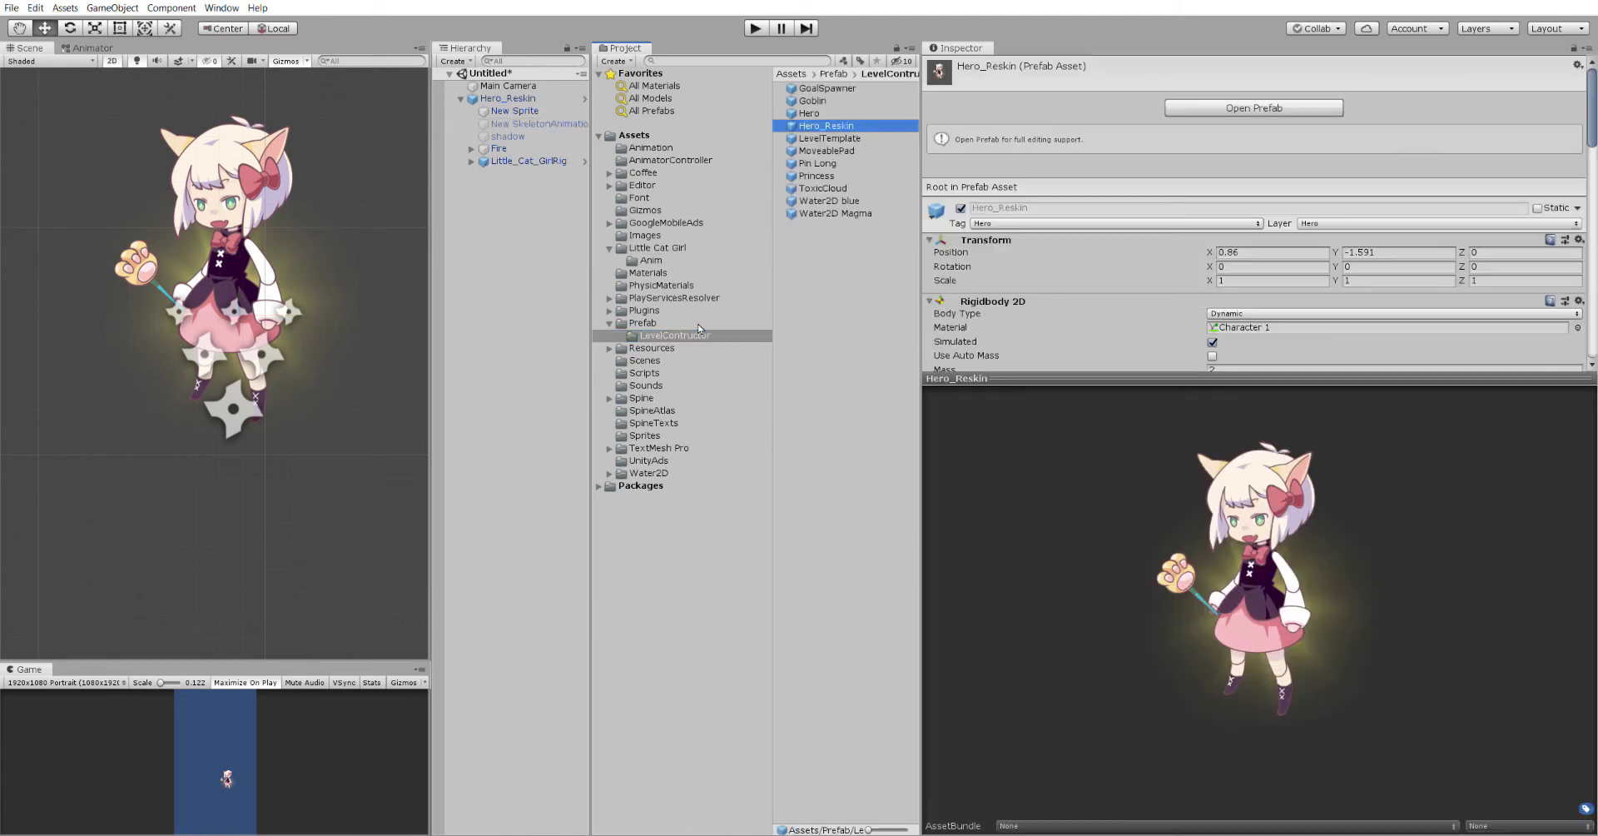
left_click(857, 138)
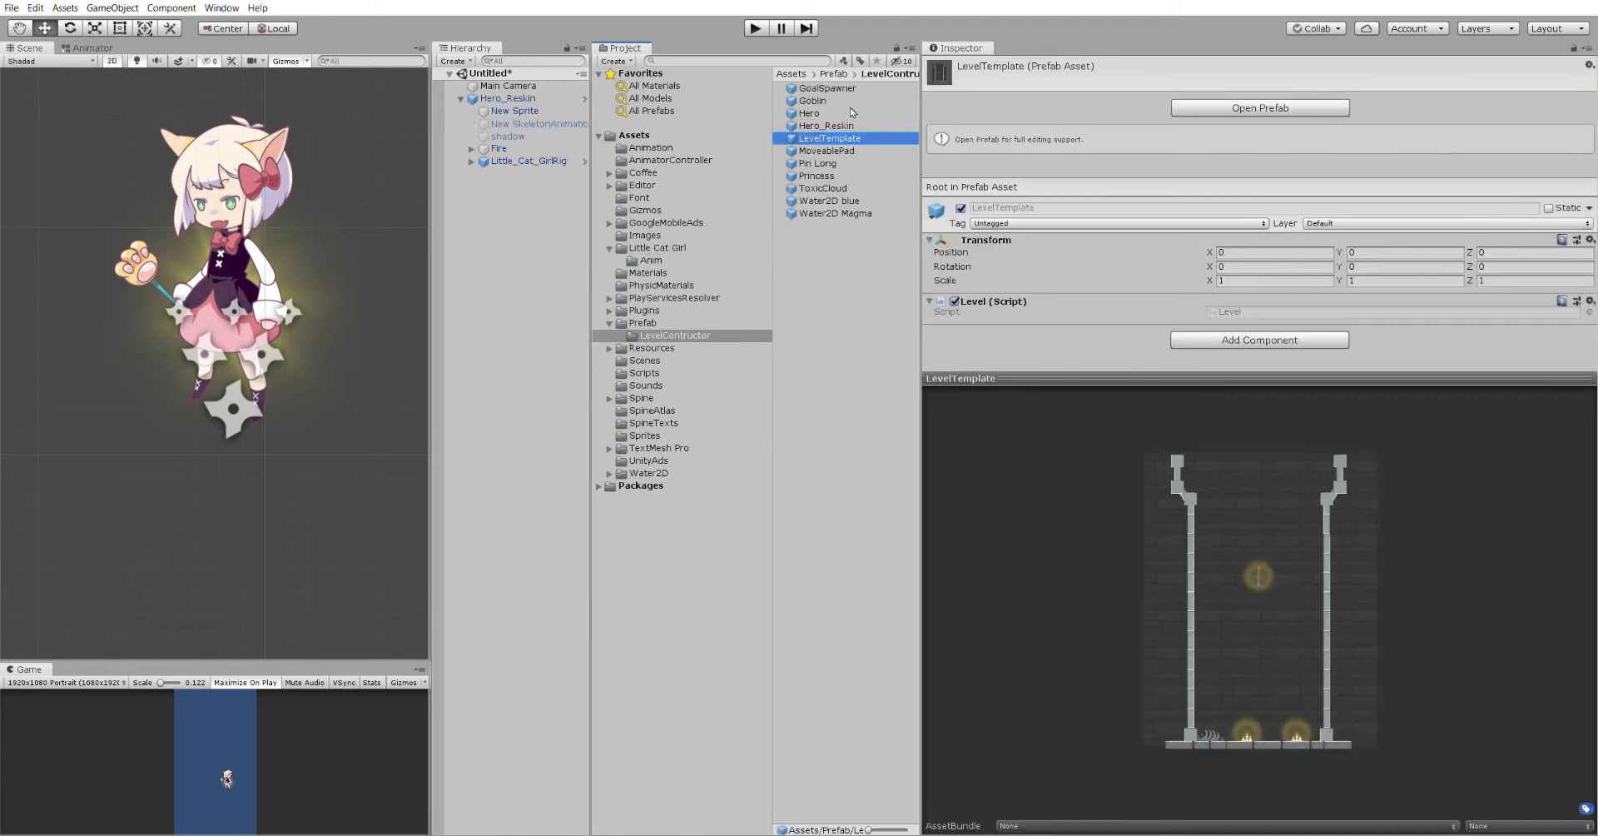
left_click(854, 125)
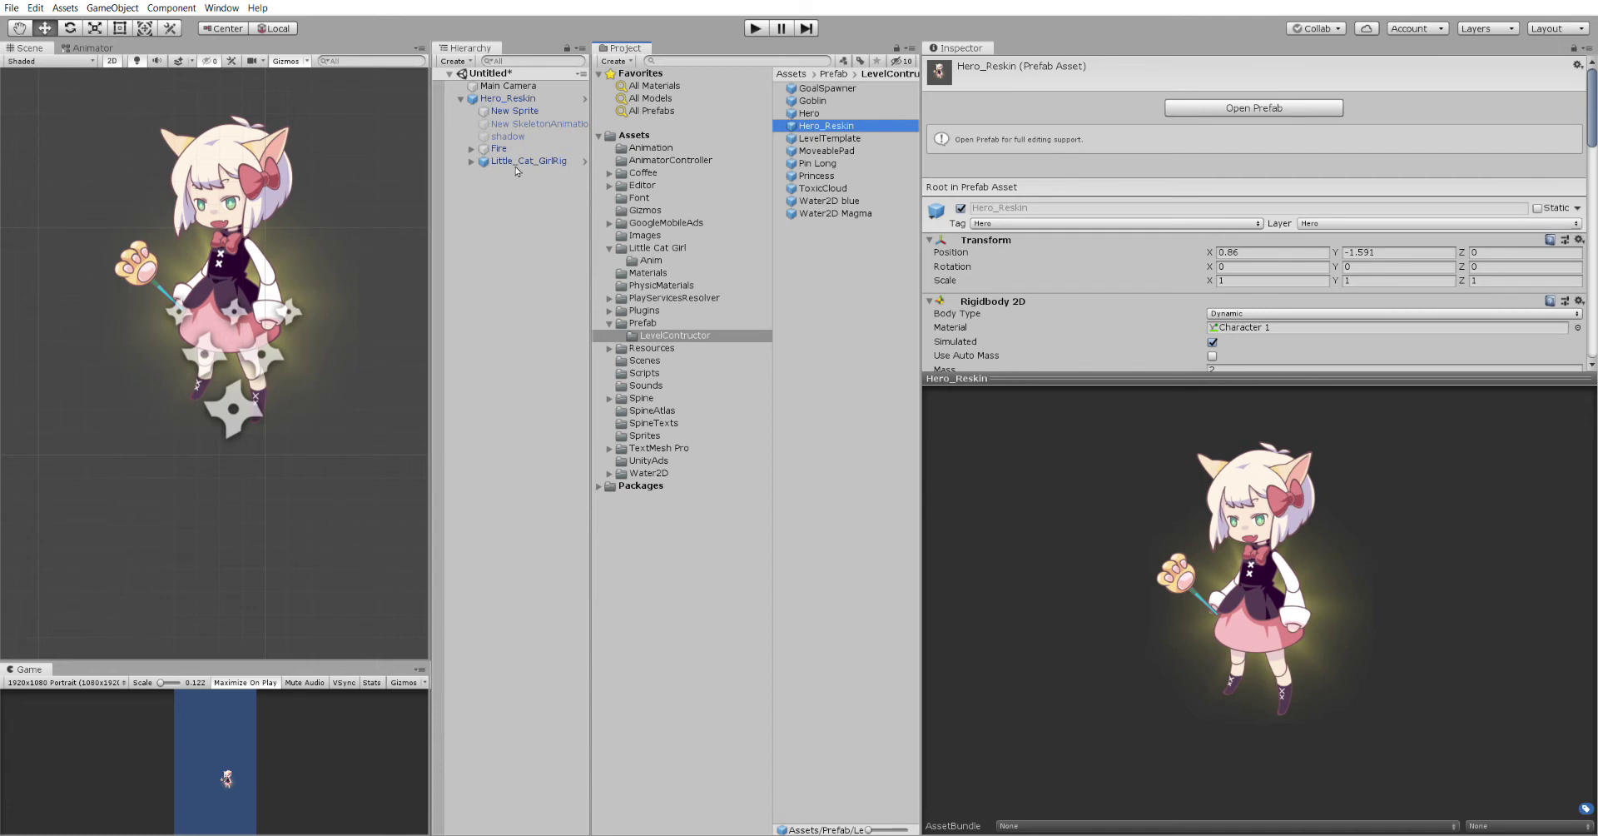
- Open the Animator controller assigned to Little_Cat_GirlRig and widen the Animator area to show its state graph
left_click(474, 150)
left_click(471, 161)
left_click(524, 161)
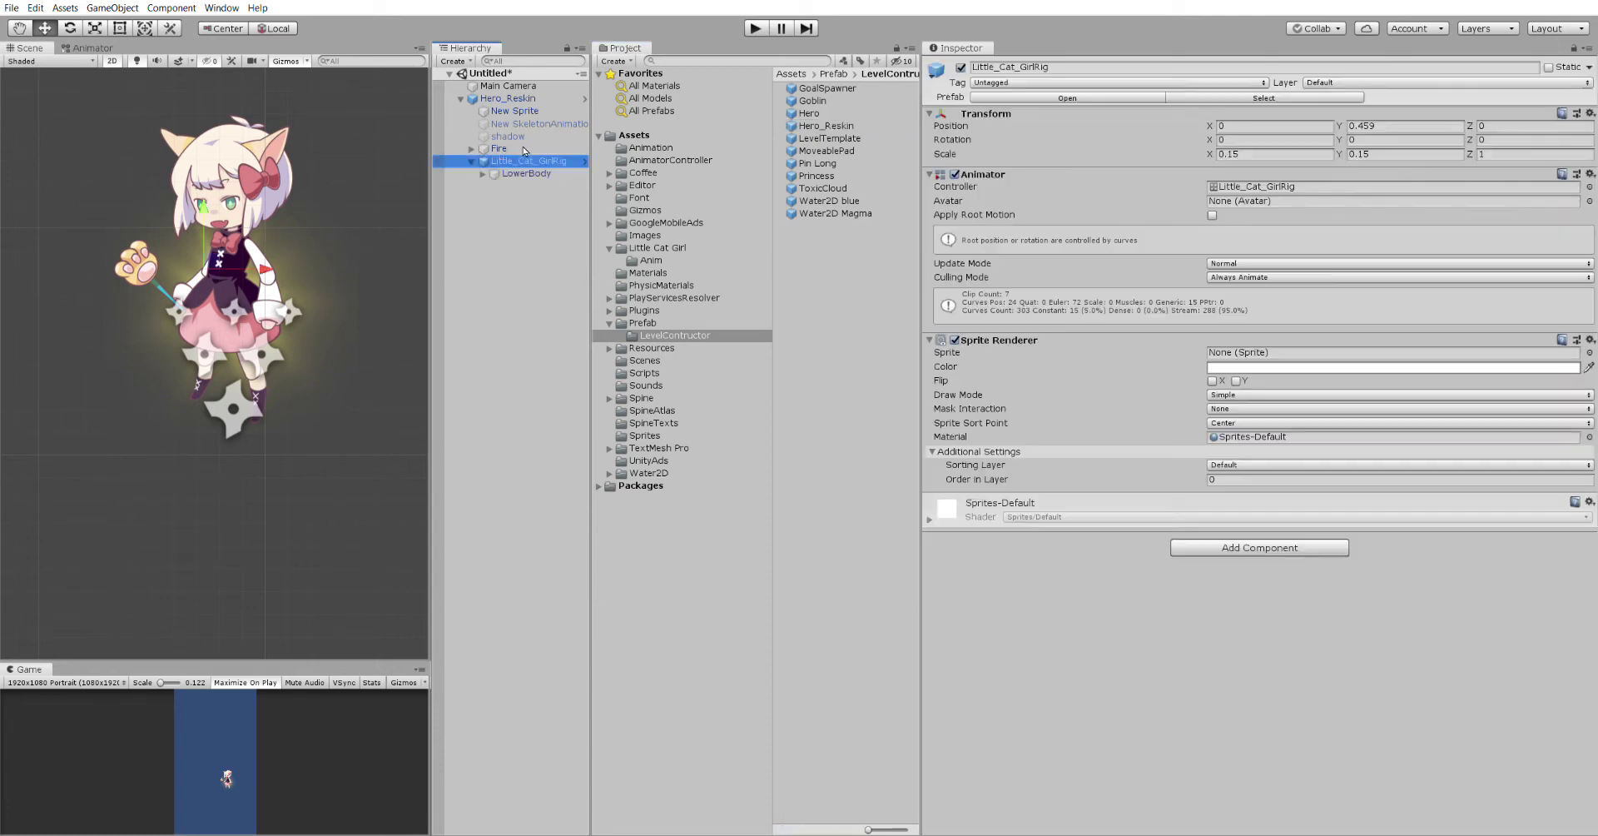
left_click(1234, 187)
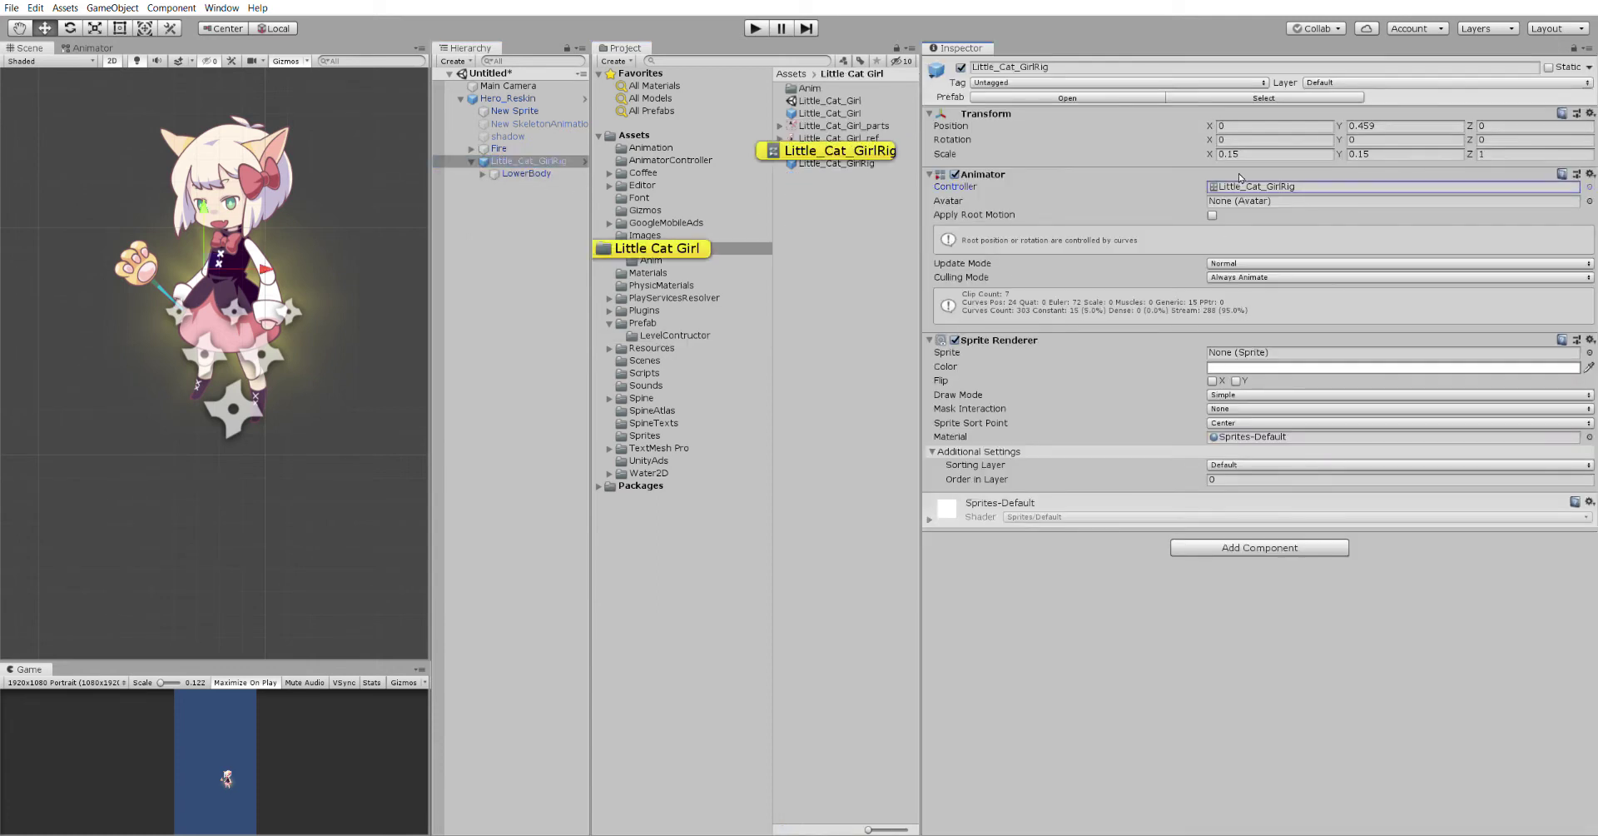
left_click(856, 149)
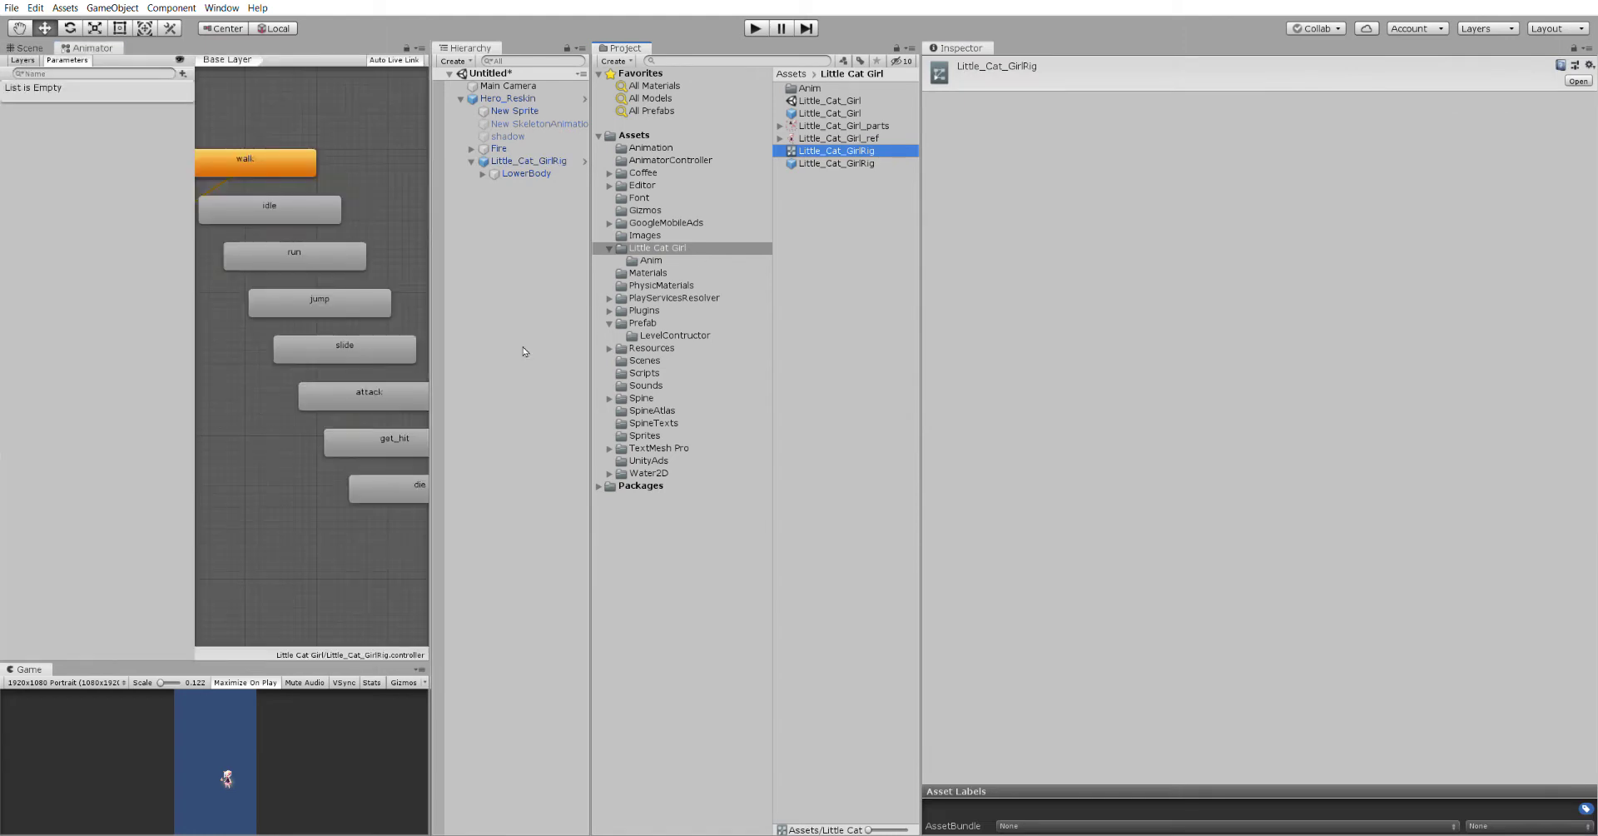
left_click_drag(430, 370, 840, 371)
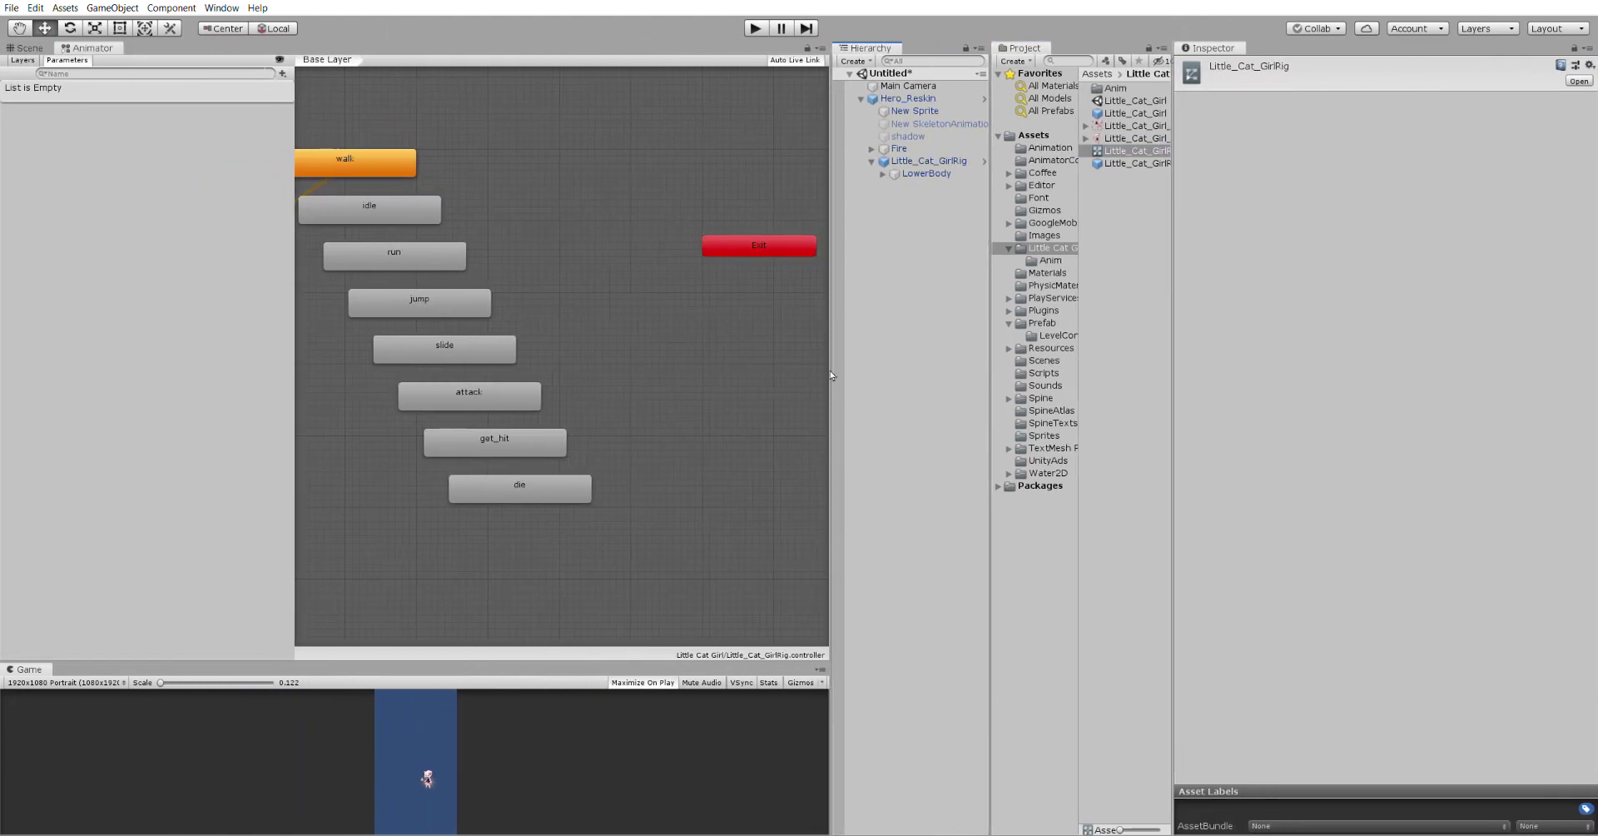
- Rearrange the state graph so that walk sits below Entry and idle stands beside their connecting transition
left_click_drag(366, 157, 439, 143)
left_click_drag(299, 299, 386, 146)
scroll(348, 285, "down", 3)
scroll(351, 178, "up", 5)
left_click_drag(266, 208, 464, 222)
scroll(381, 260, "down", 1)
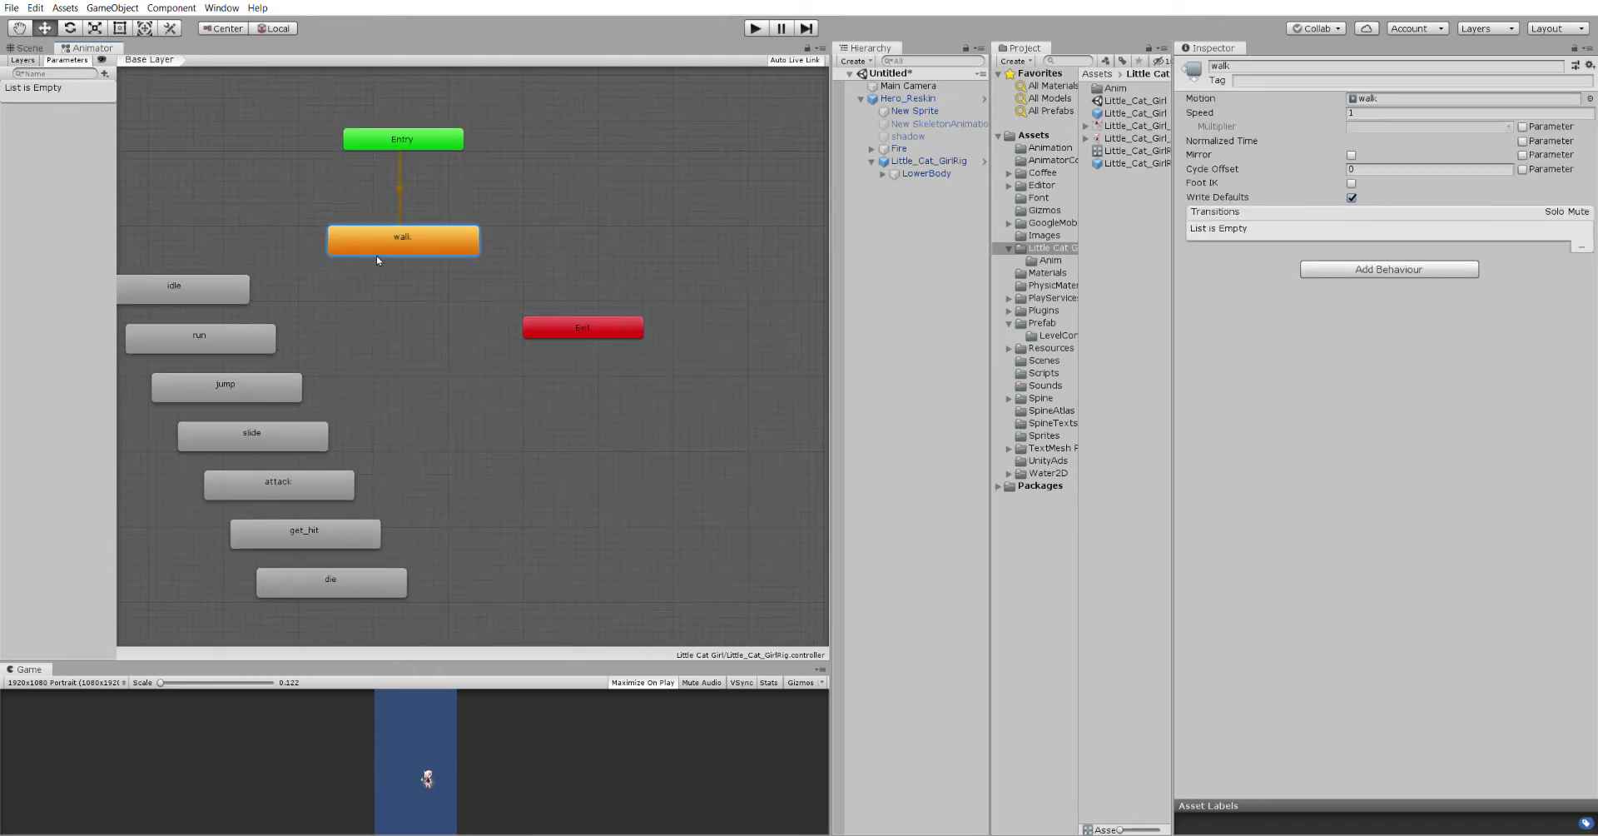
left_click_drag(209, 276, 275, 188)
left_click_drag(377, 233, 392, 256)
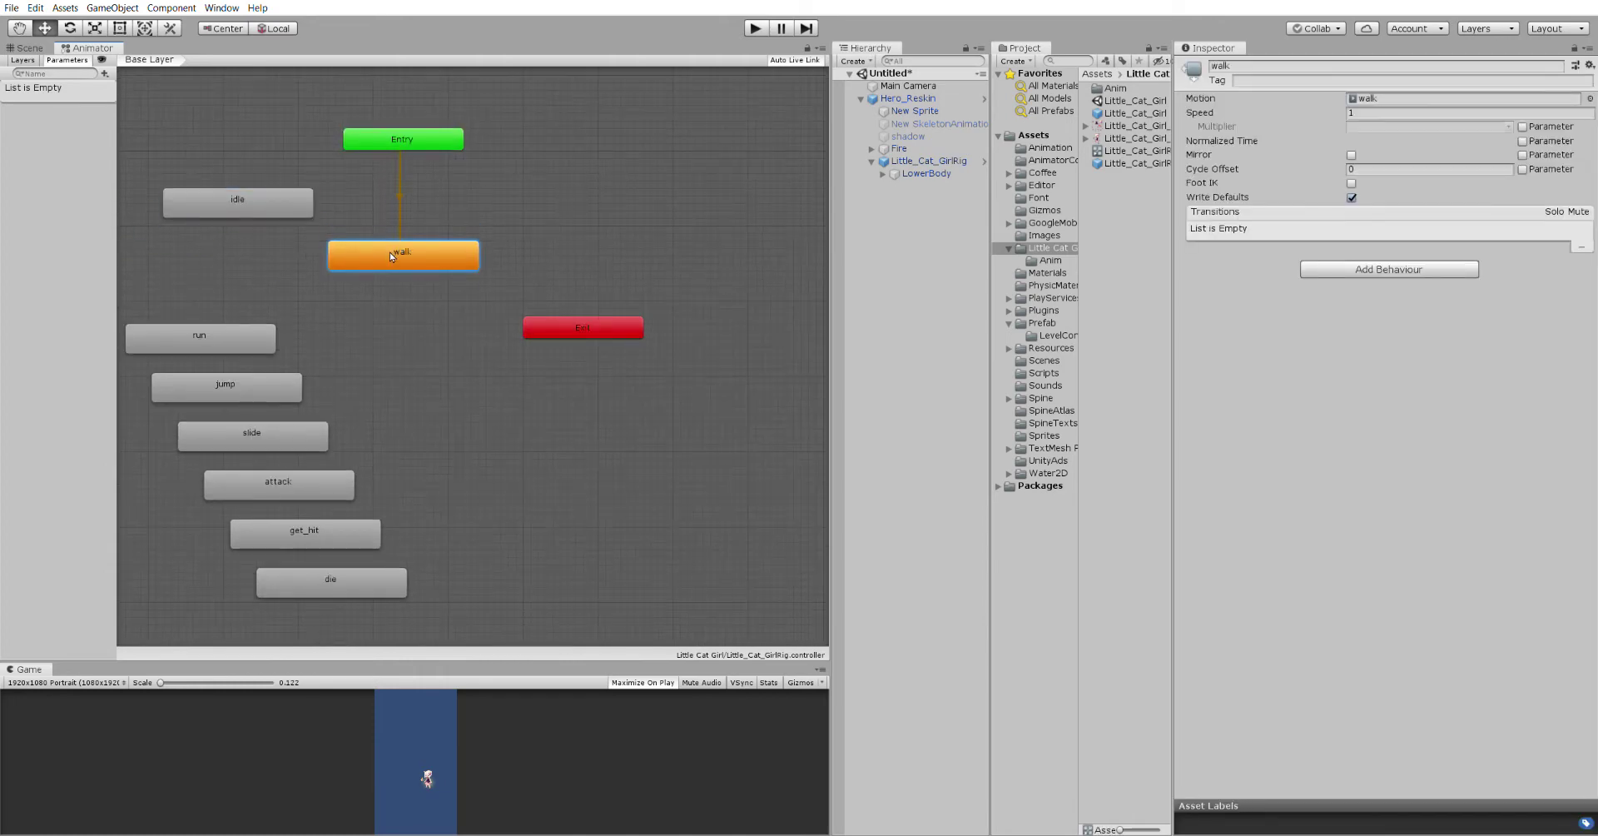
- Check the transition from Entry to walk and delete the walk state
left_click(401, 185)
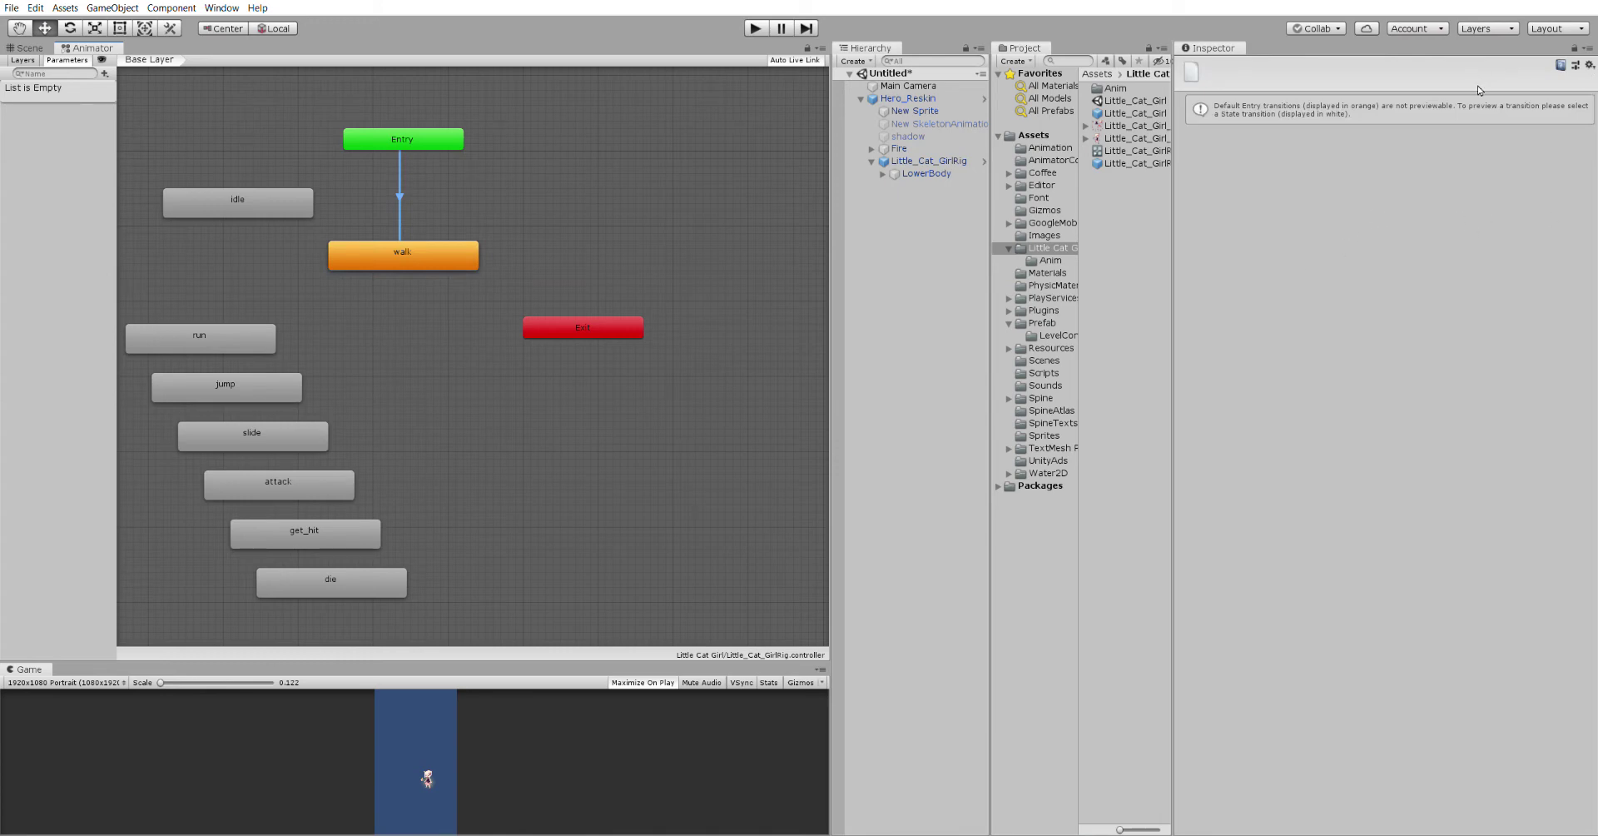
left_click(1405, 209)
left_click(437, 243)
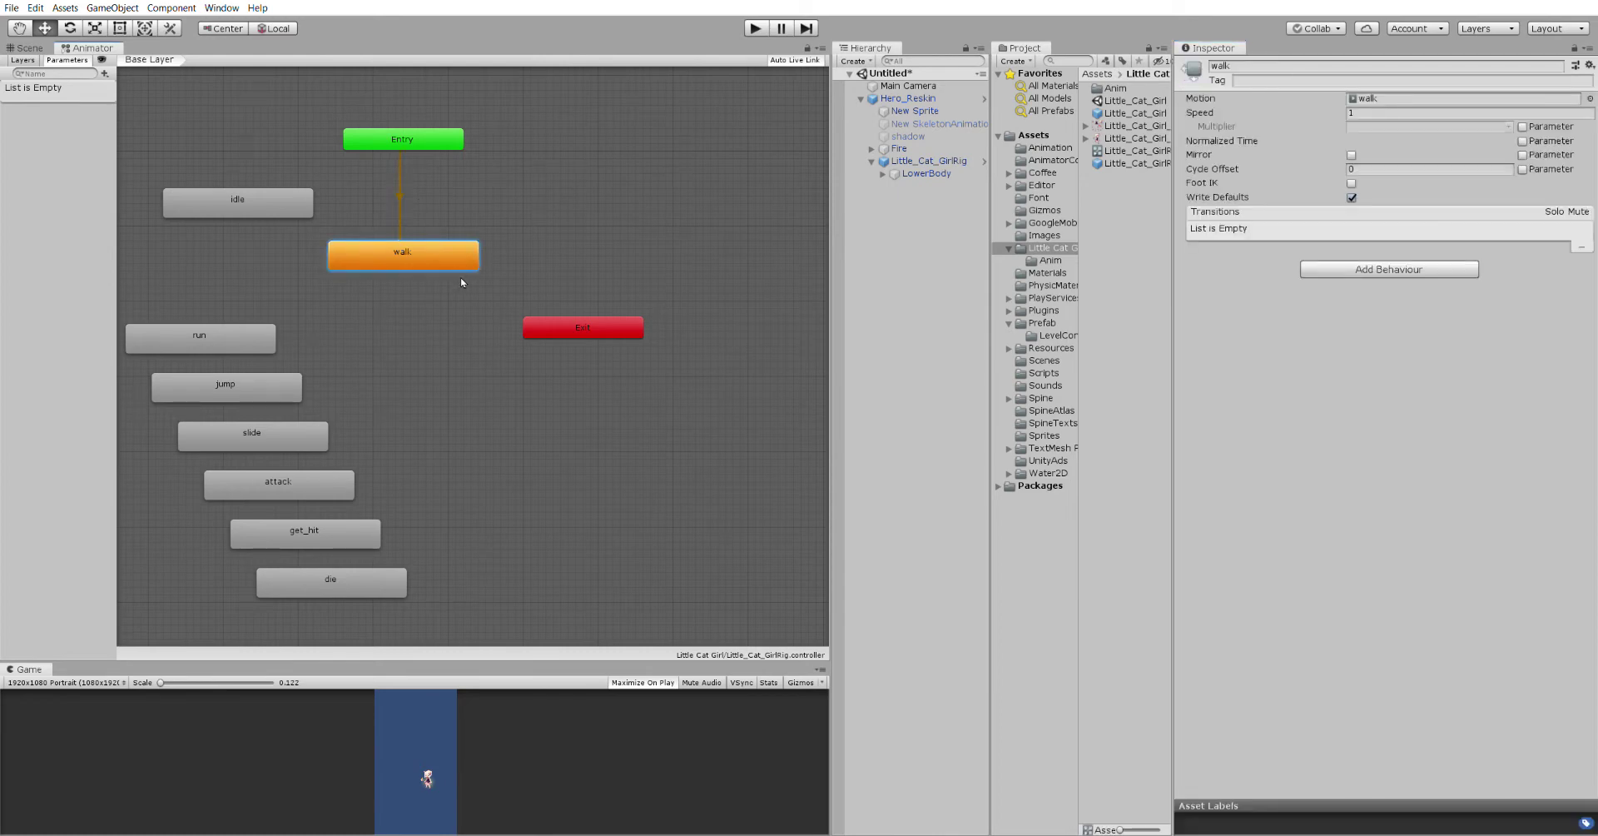
key("Delete")
- Place idle below Entry with run beneath it, and create transitions between idle and run in both directions
left_click_drag(263, 191, 382, 211)
left_click_drag(247, 334, 406, 310)
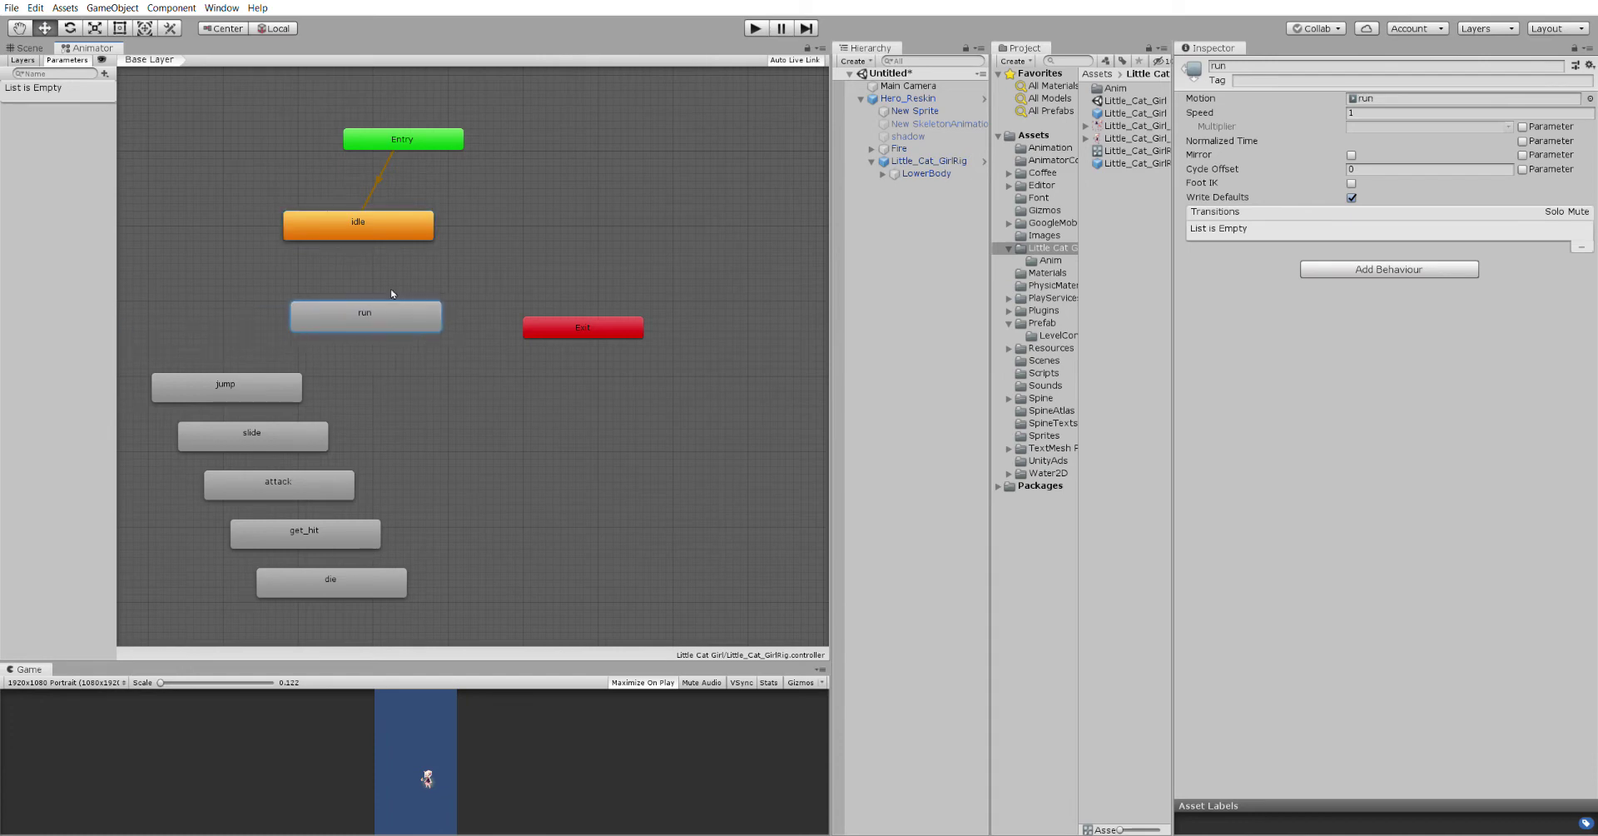
right_click(340, 219)
left_click(375, 228)
left_click(416, 305)
right_click(415, 305)
left_click(450, 314)
left_click(392, 215)
- Move Any State beside the Entry and idle states, and place attack below it and die beside it
left_click_drag(133, 296, 471, 251)
scroll(449, 293, "up", 3)
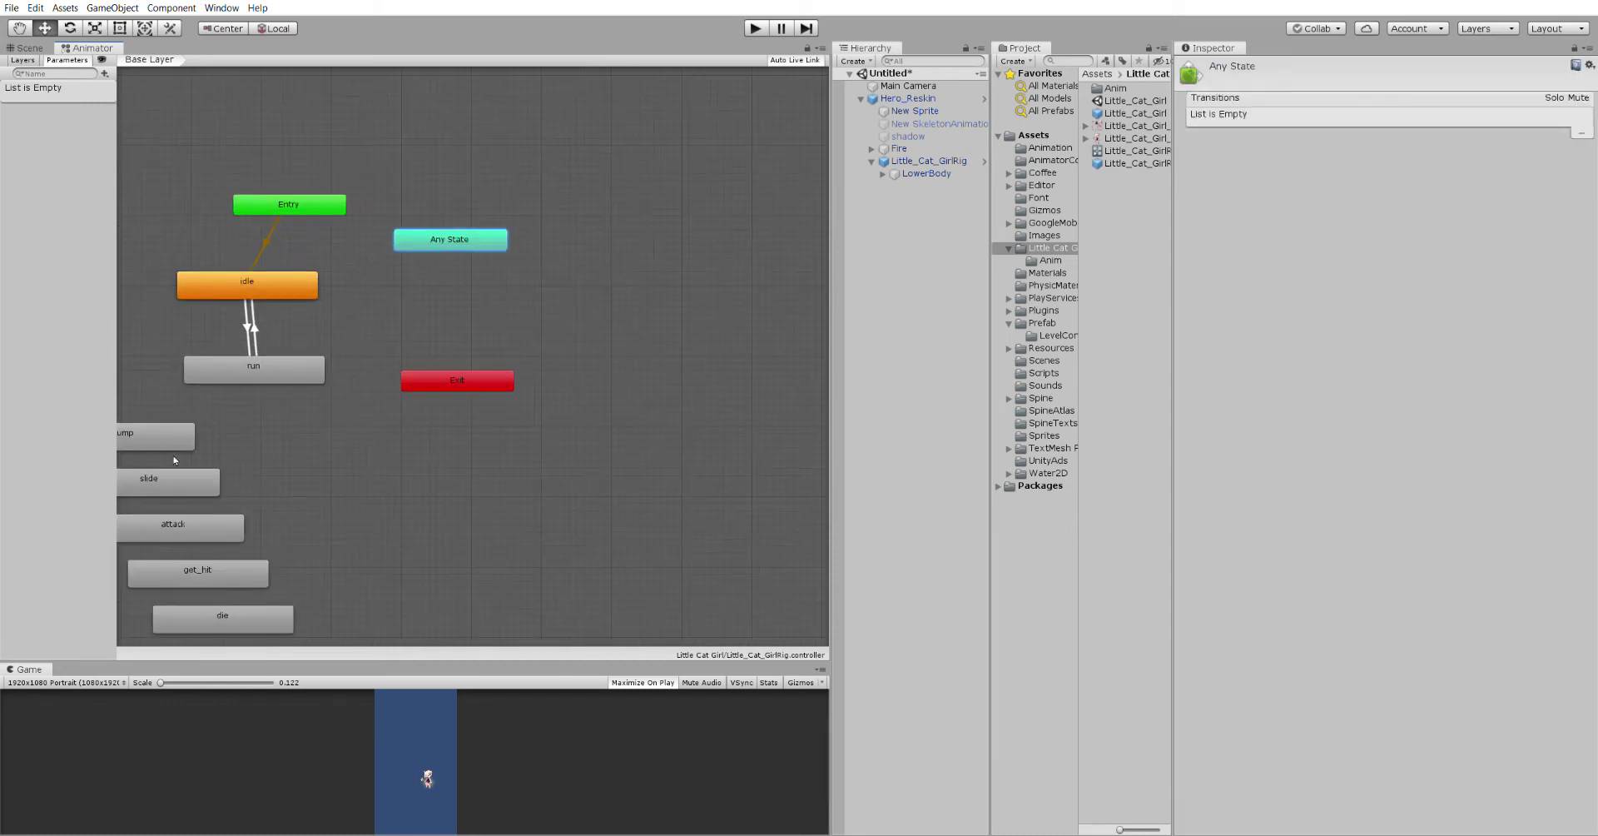
scroll(187, 499, "down", 1)
left_click_drag(187, 509, 394, 317)
left_click_drag(247, 610, 583, 297)
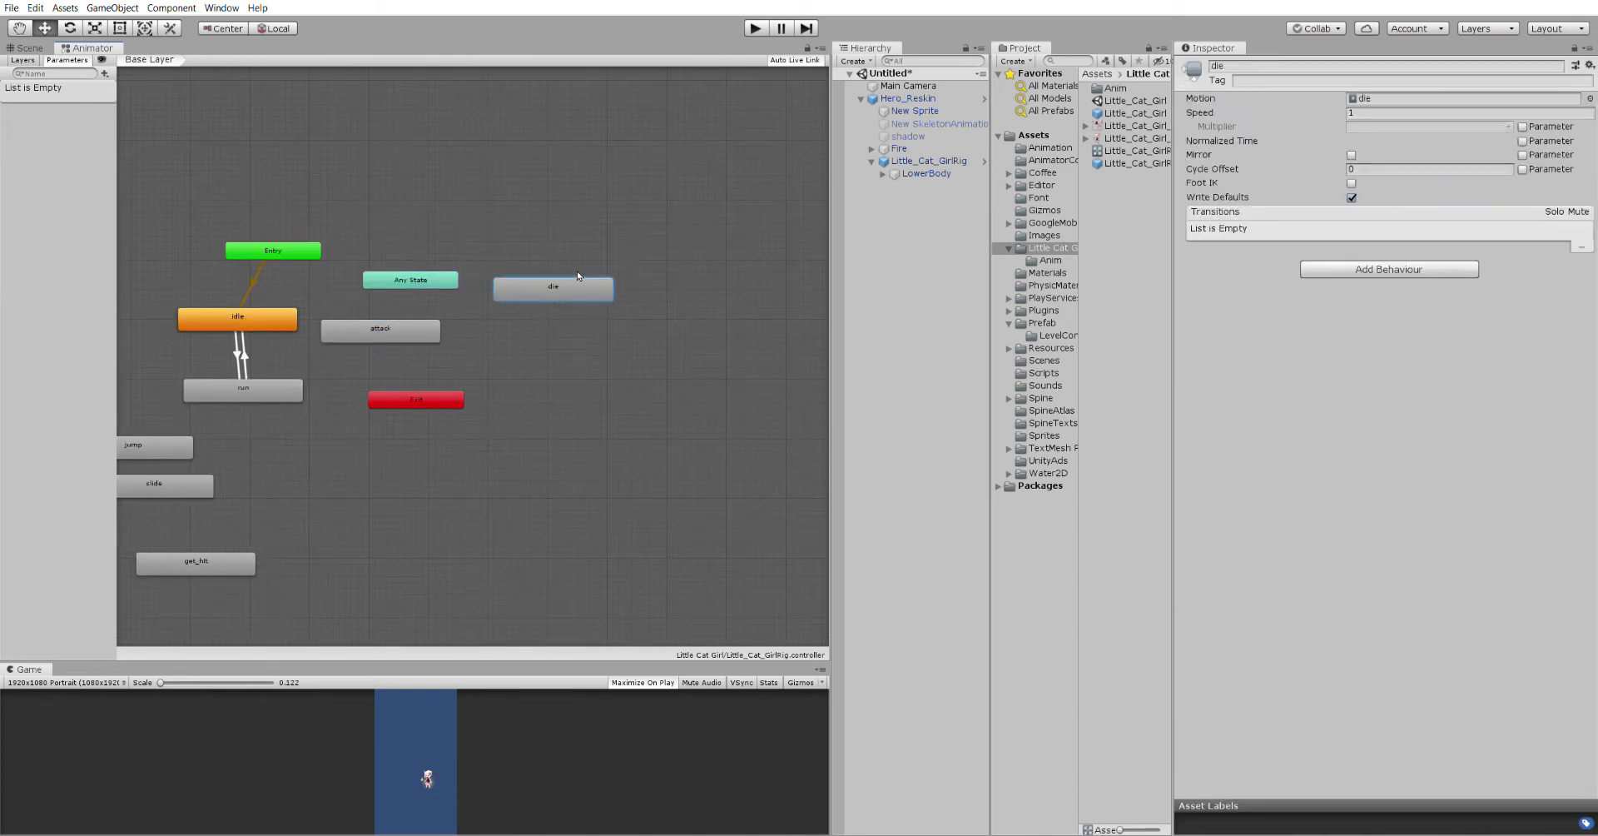
- Create transitions from Any State to attack and from Any State to die
left_click(424, 278)
right_click(428, 279)
left_click(441, 288)
left_click(389, 330)
right_click(433, 271)
left_click(446, 281)
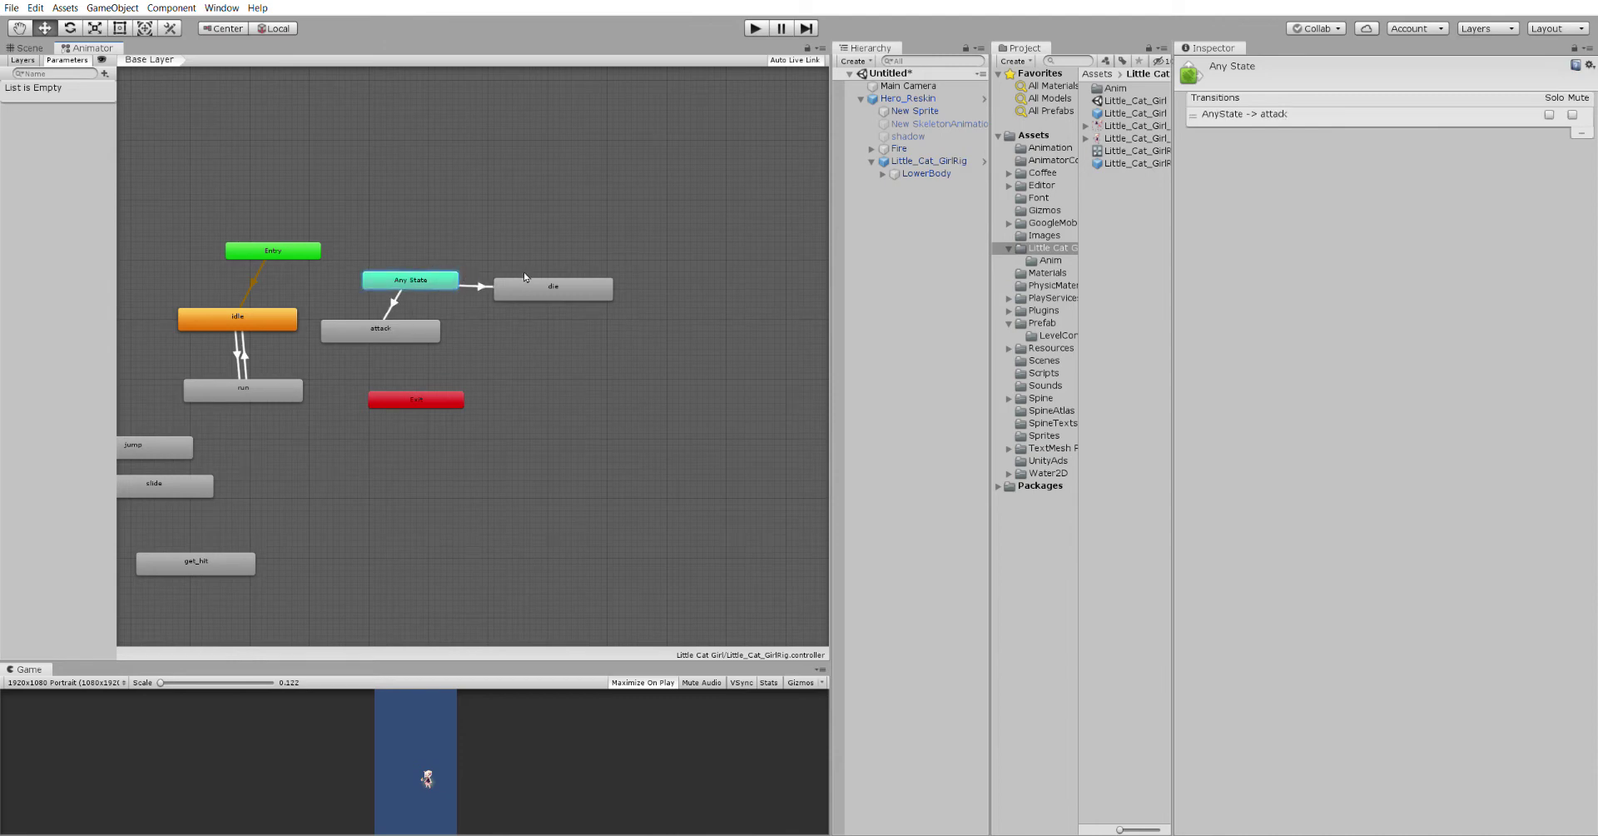
left_click(527, 281)
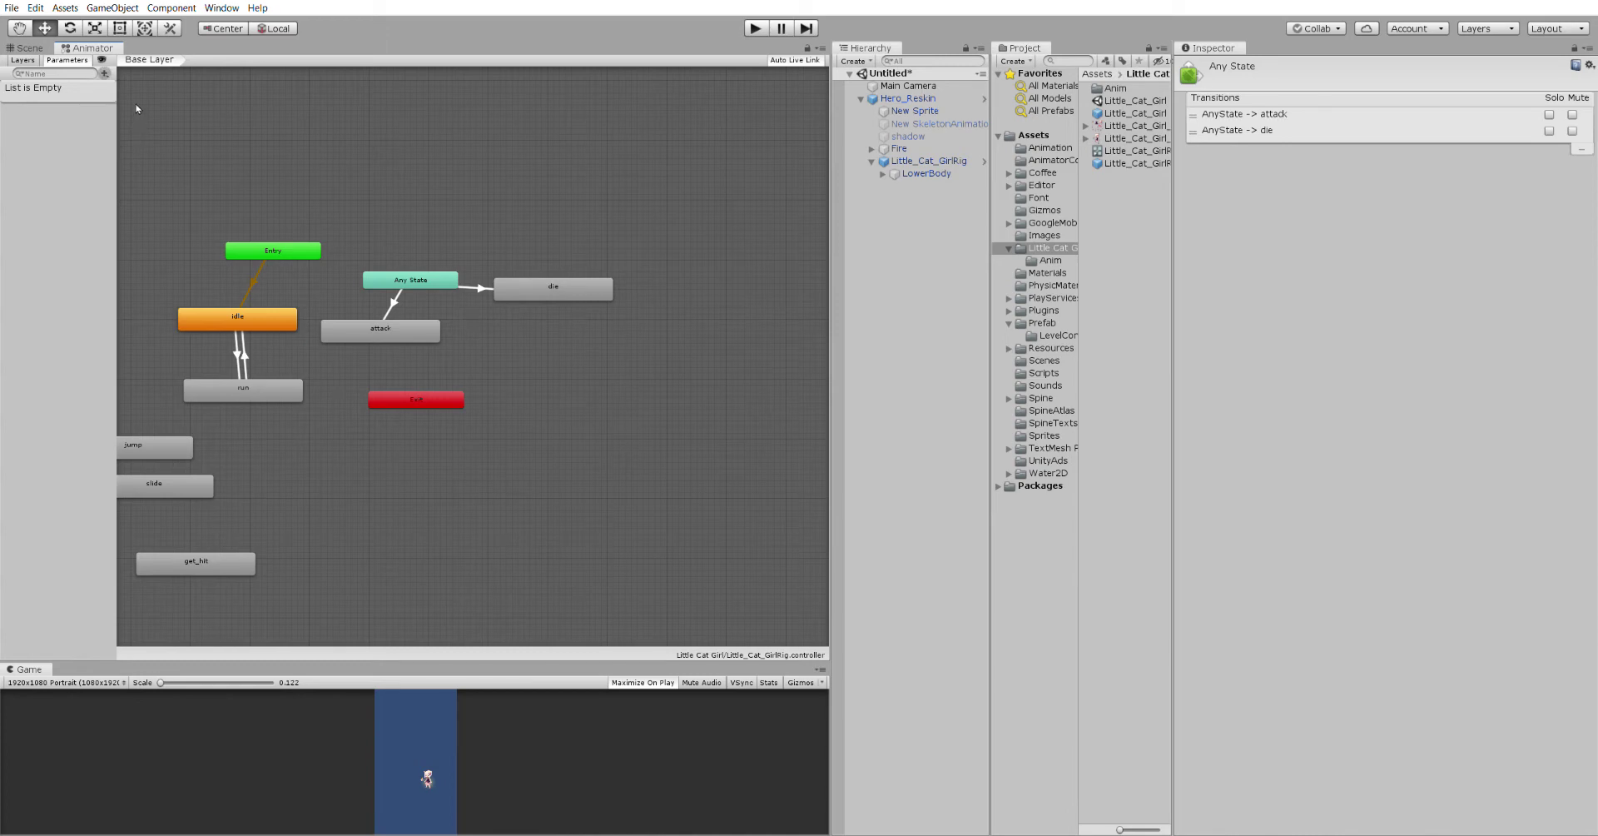
- Add a Bool animator parameter named Run
left_click(104, 73)
left_click(107, 115)
type("Run")
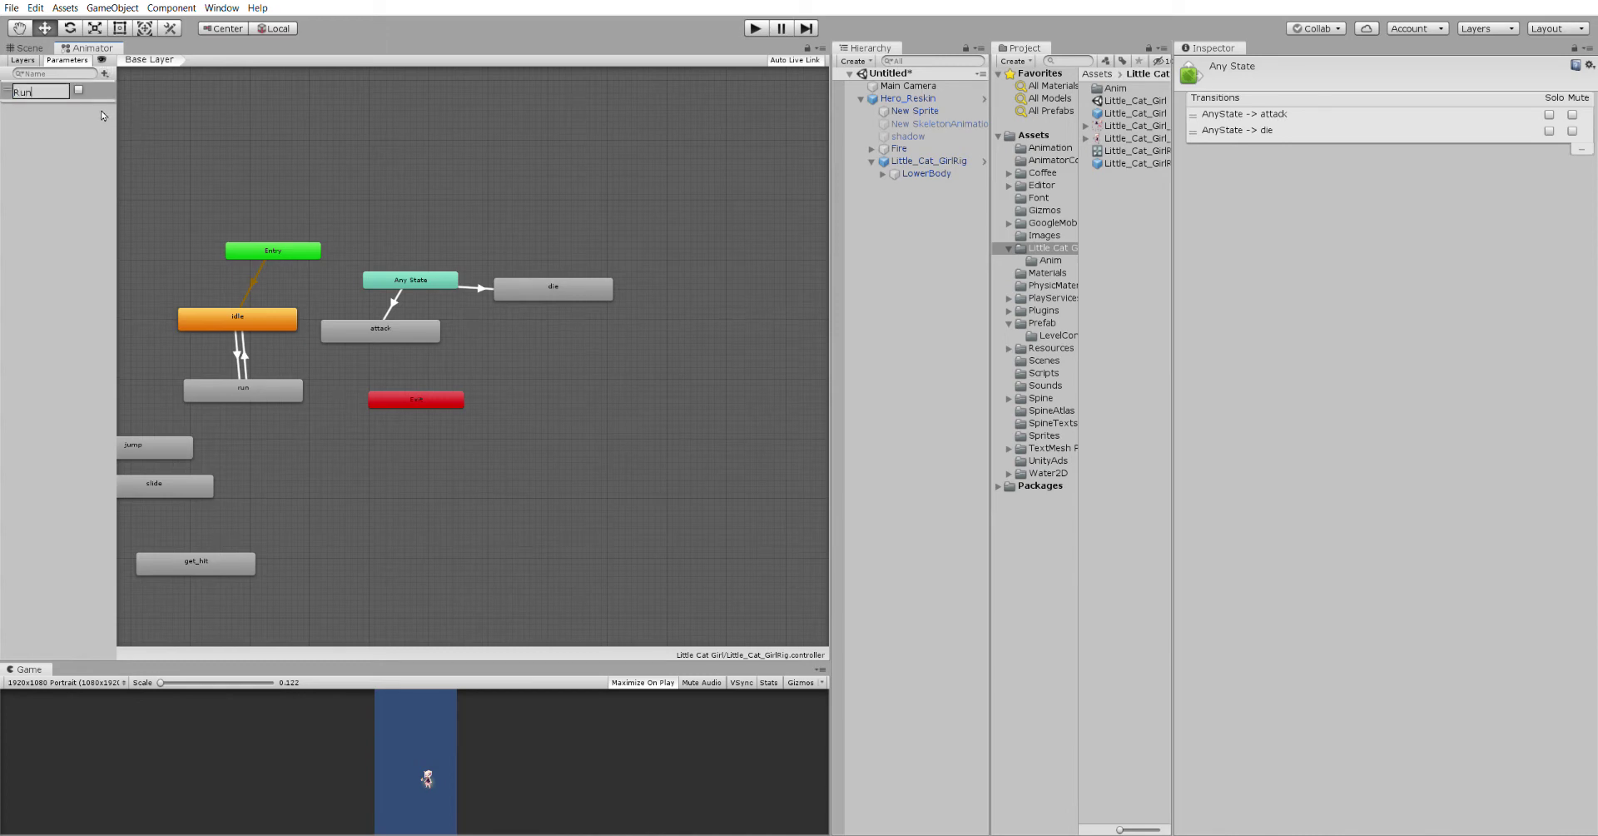
left_click(102, 115)
- Add two Trigger parameters named Attack and Die
left_click(104, 74)
left_click(122, 126)
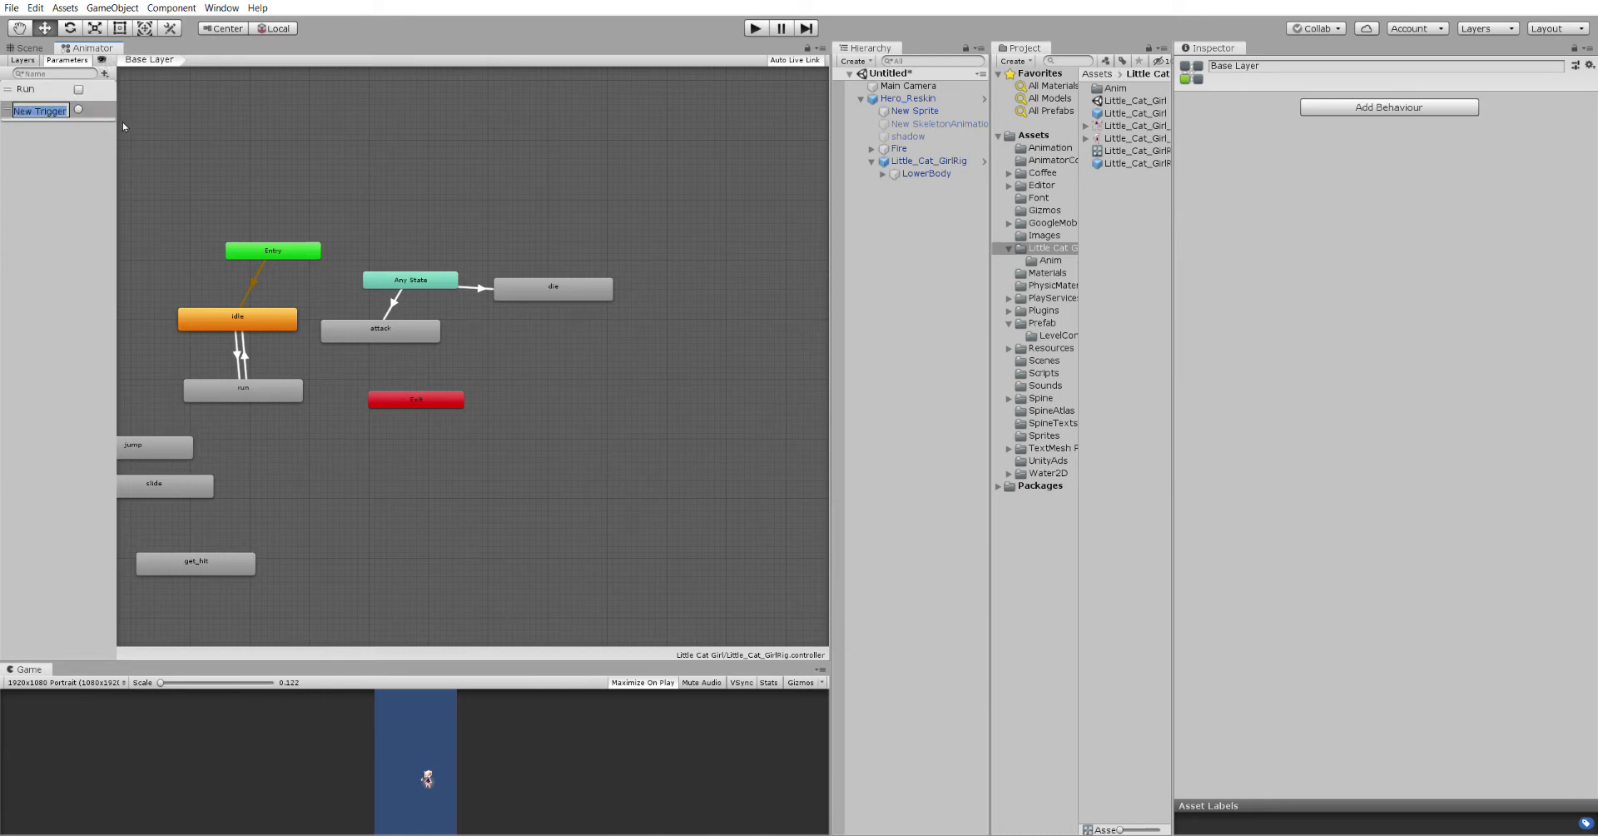
type("Attack")
key("Return")
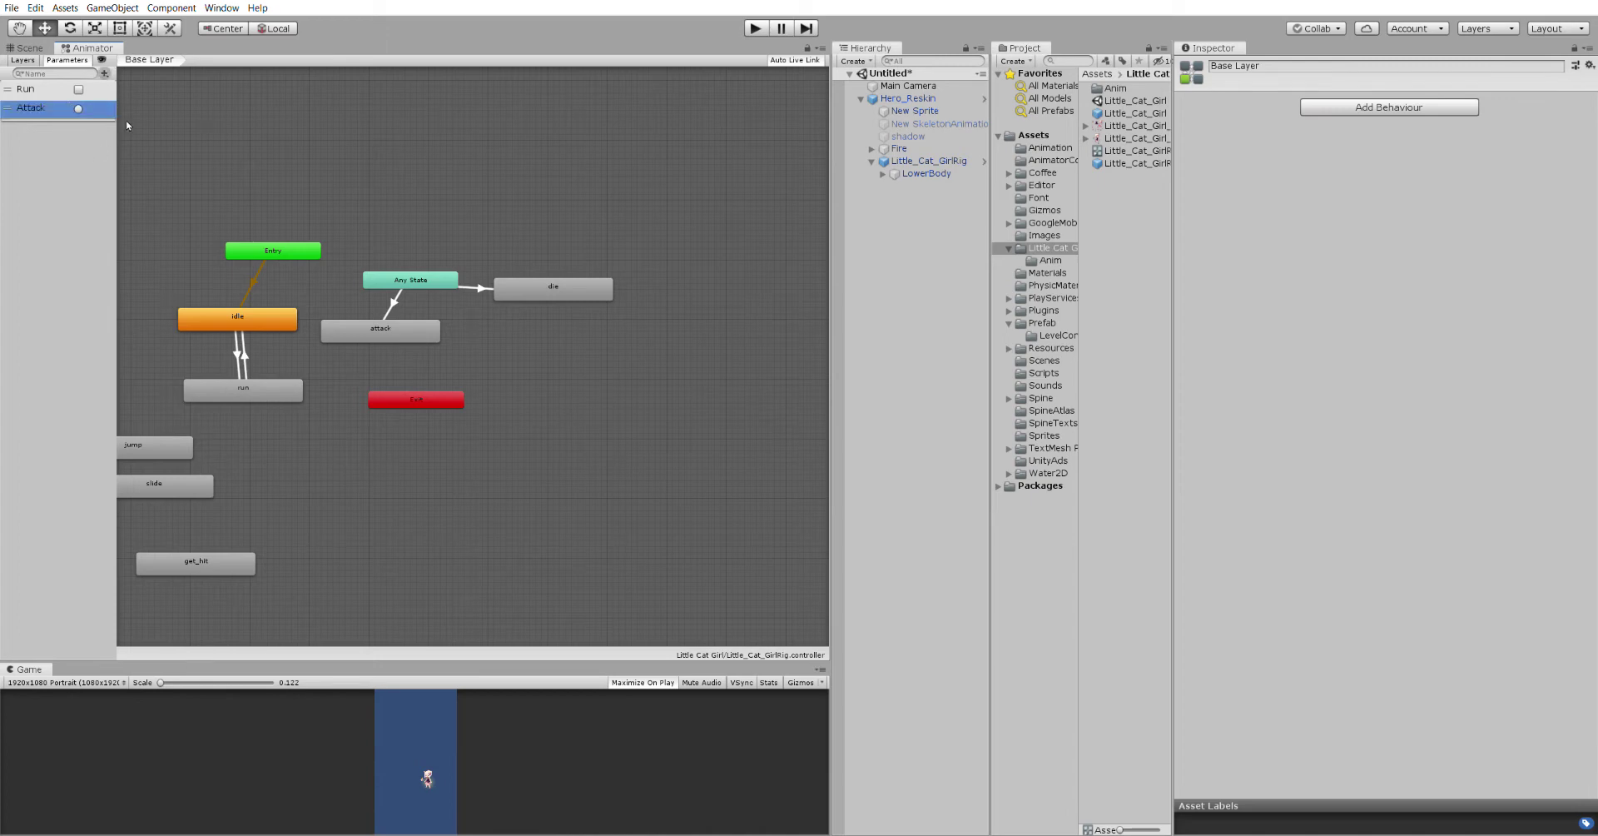
type("D")
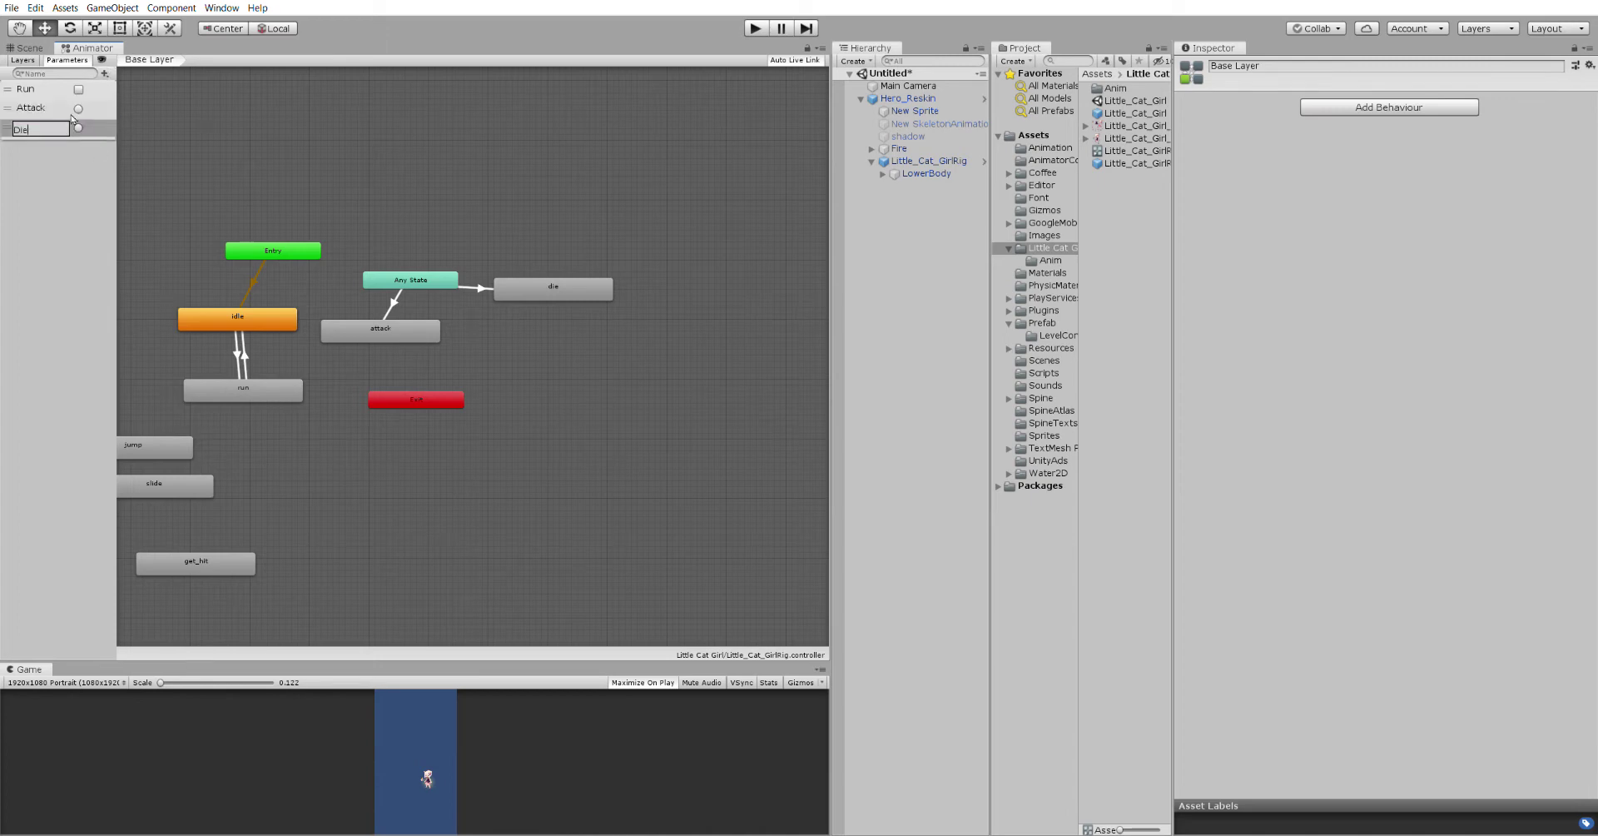
type("ie")
key("Return")
- Disable Has Exit Time on the idle-to-run transition and add the condition Run is true
left_click(238, 345)
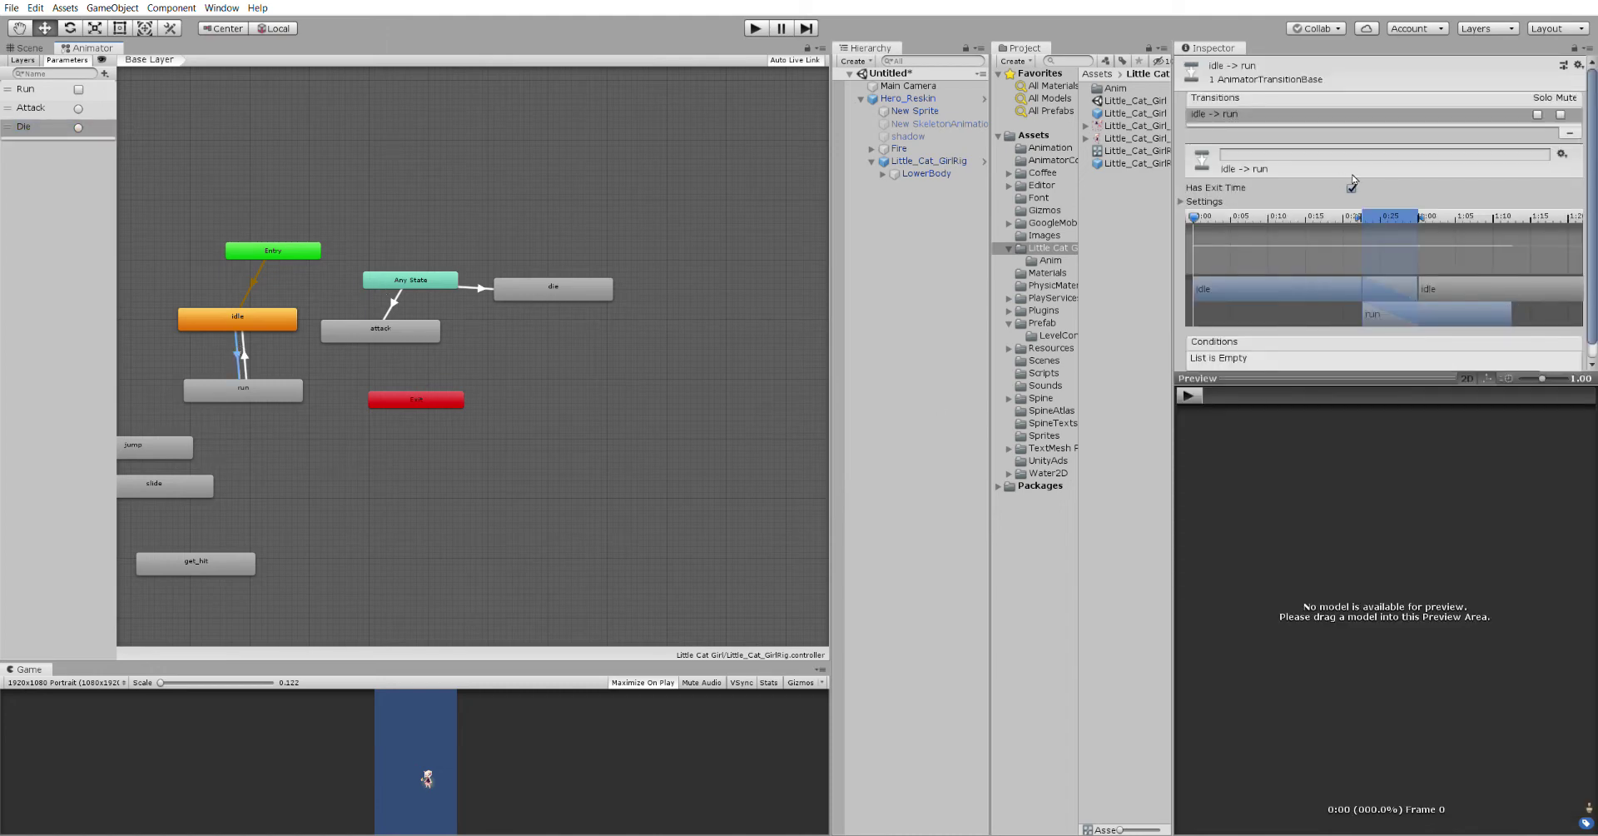
left_click(1350, 186)
scroll(1540, 250, "down", 1)
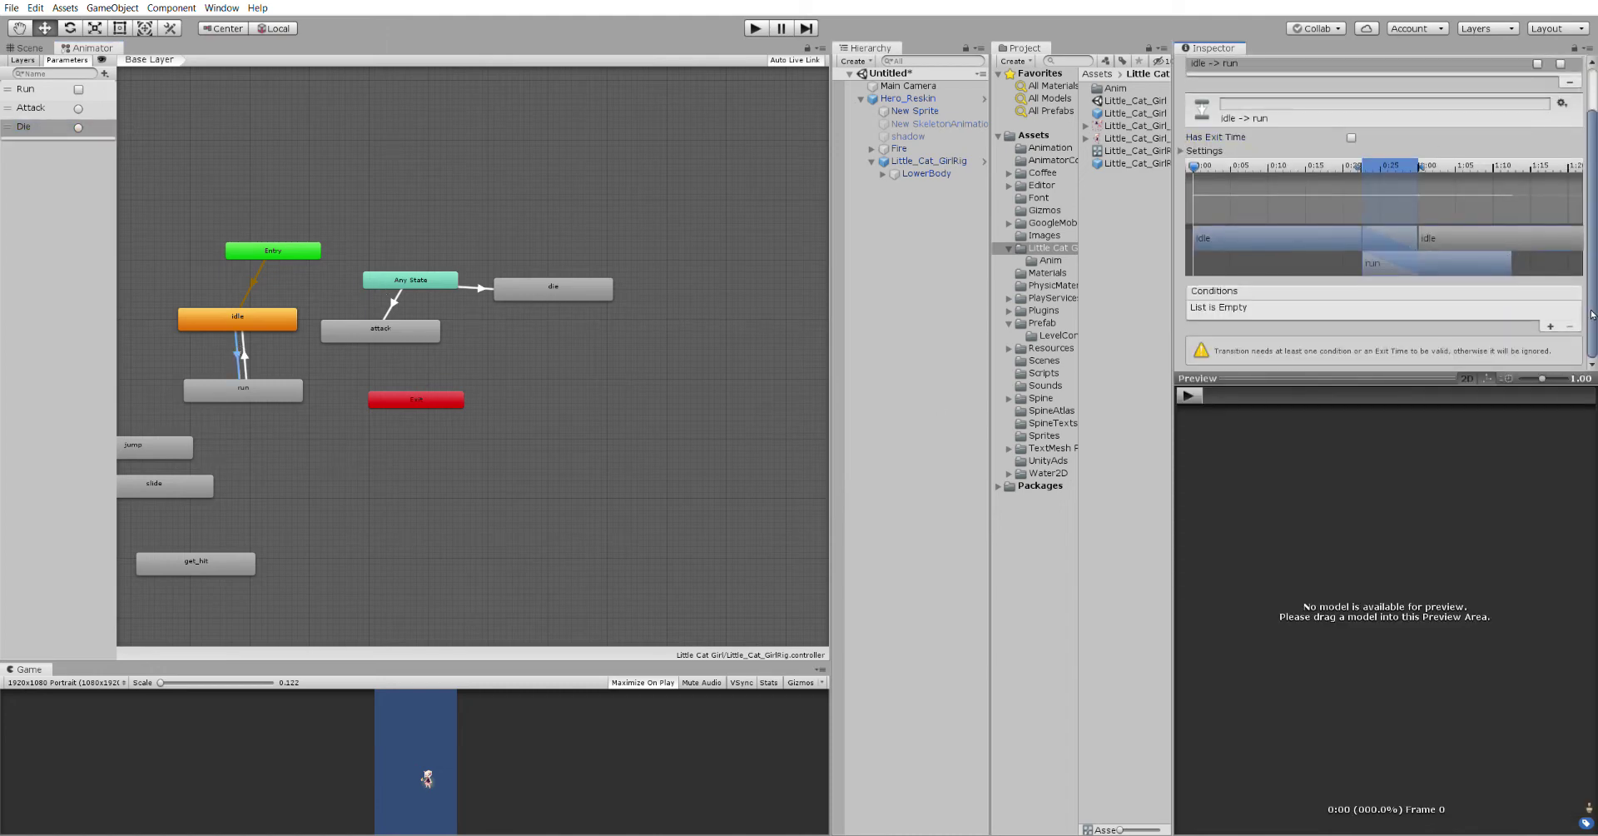
left_click(1550, 326)
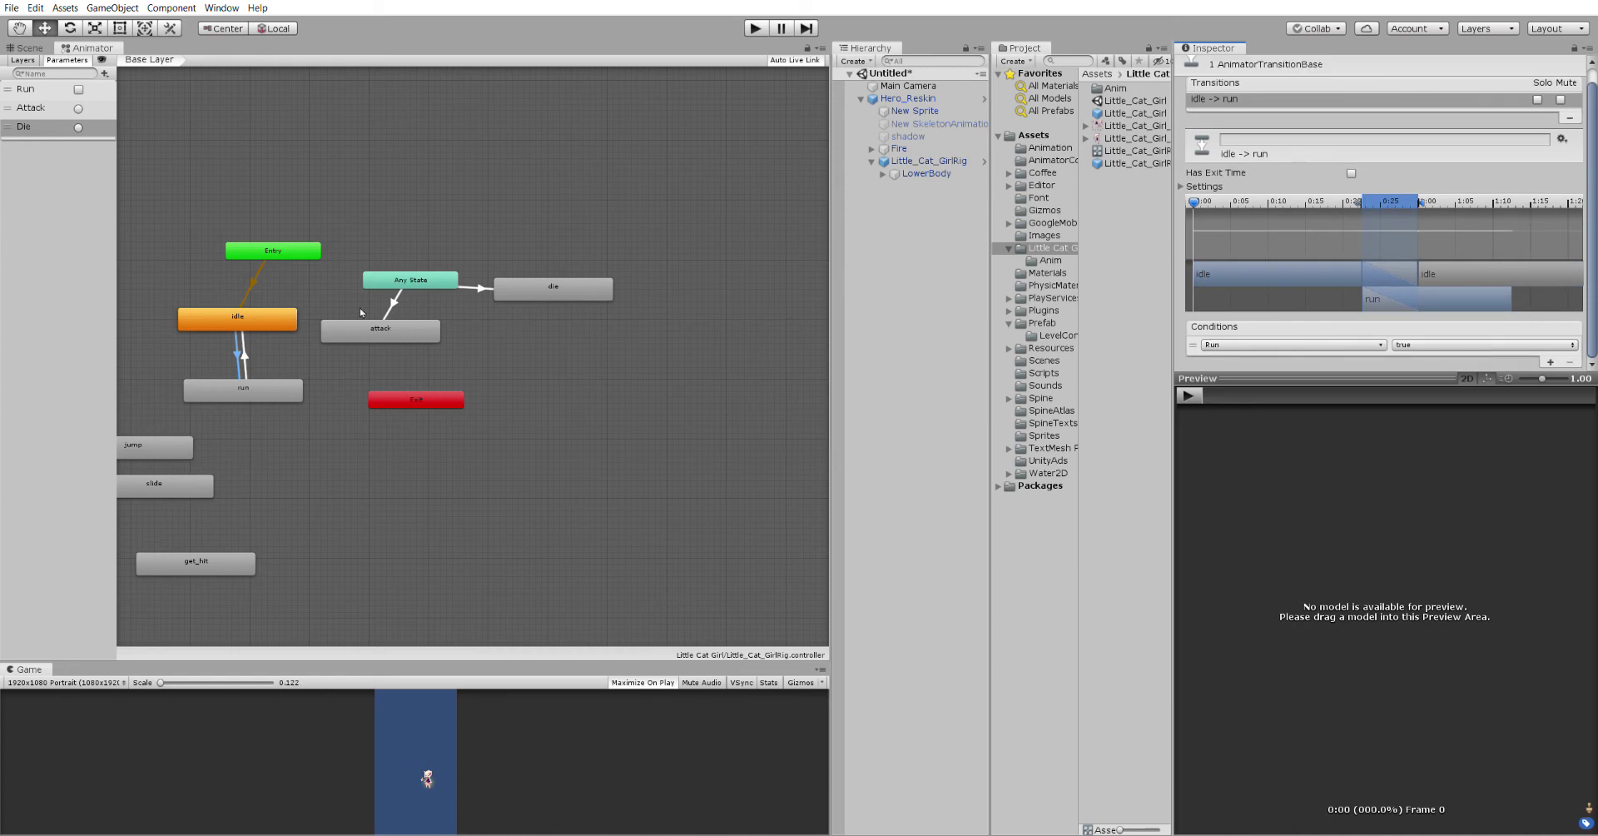
- Give the run-to-idle transition the condition Run is false and disable its Has Exit Time
left_click(246, 348)
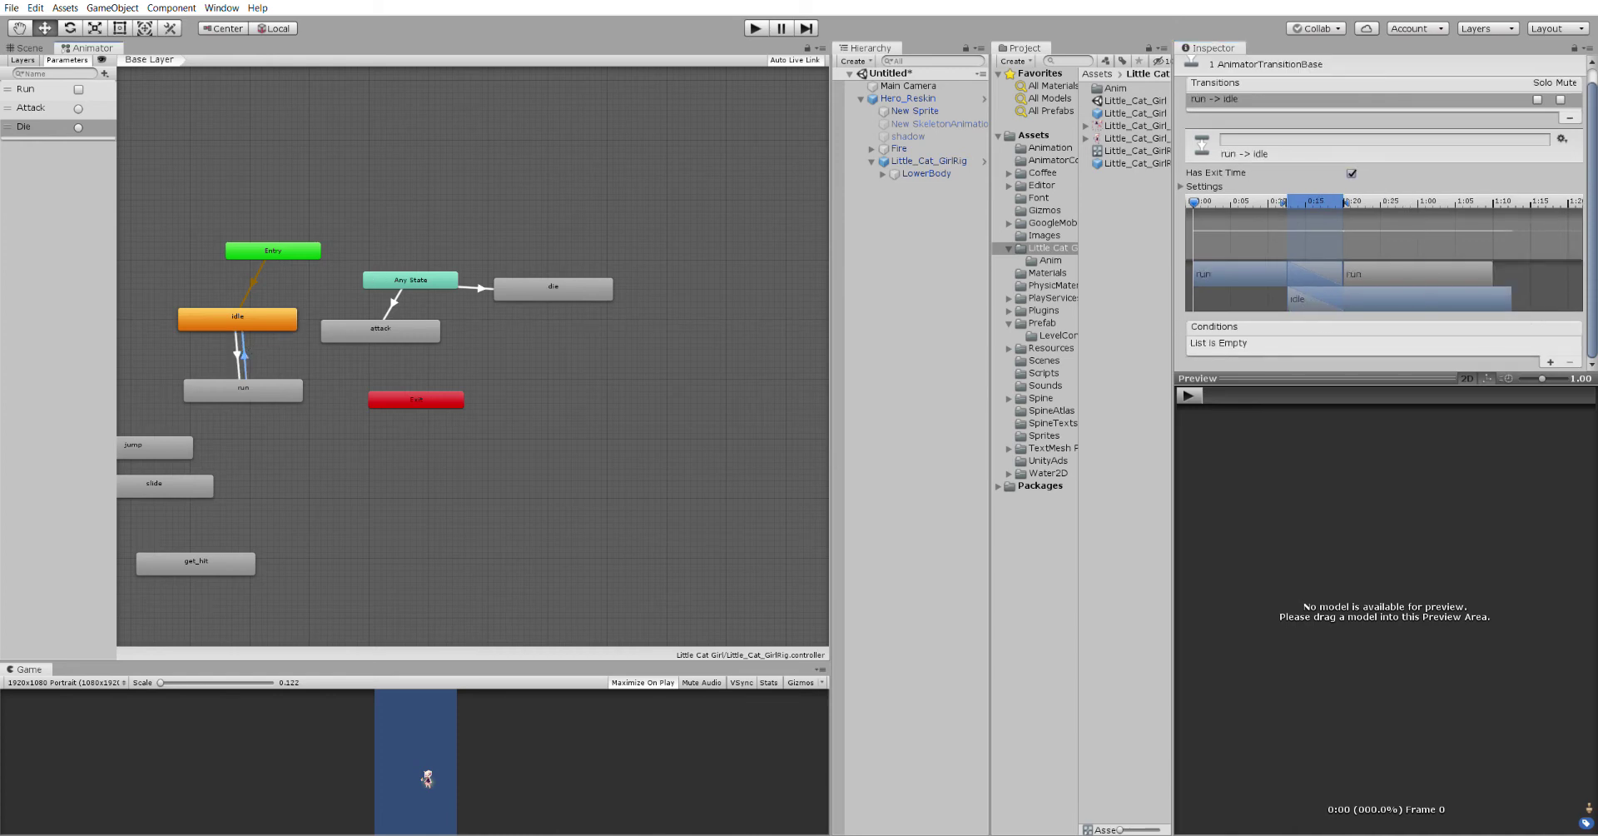
left_click(1549, 361)
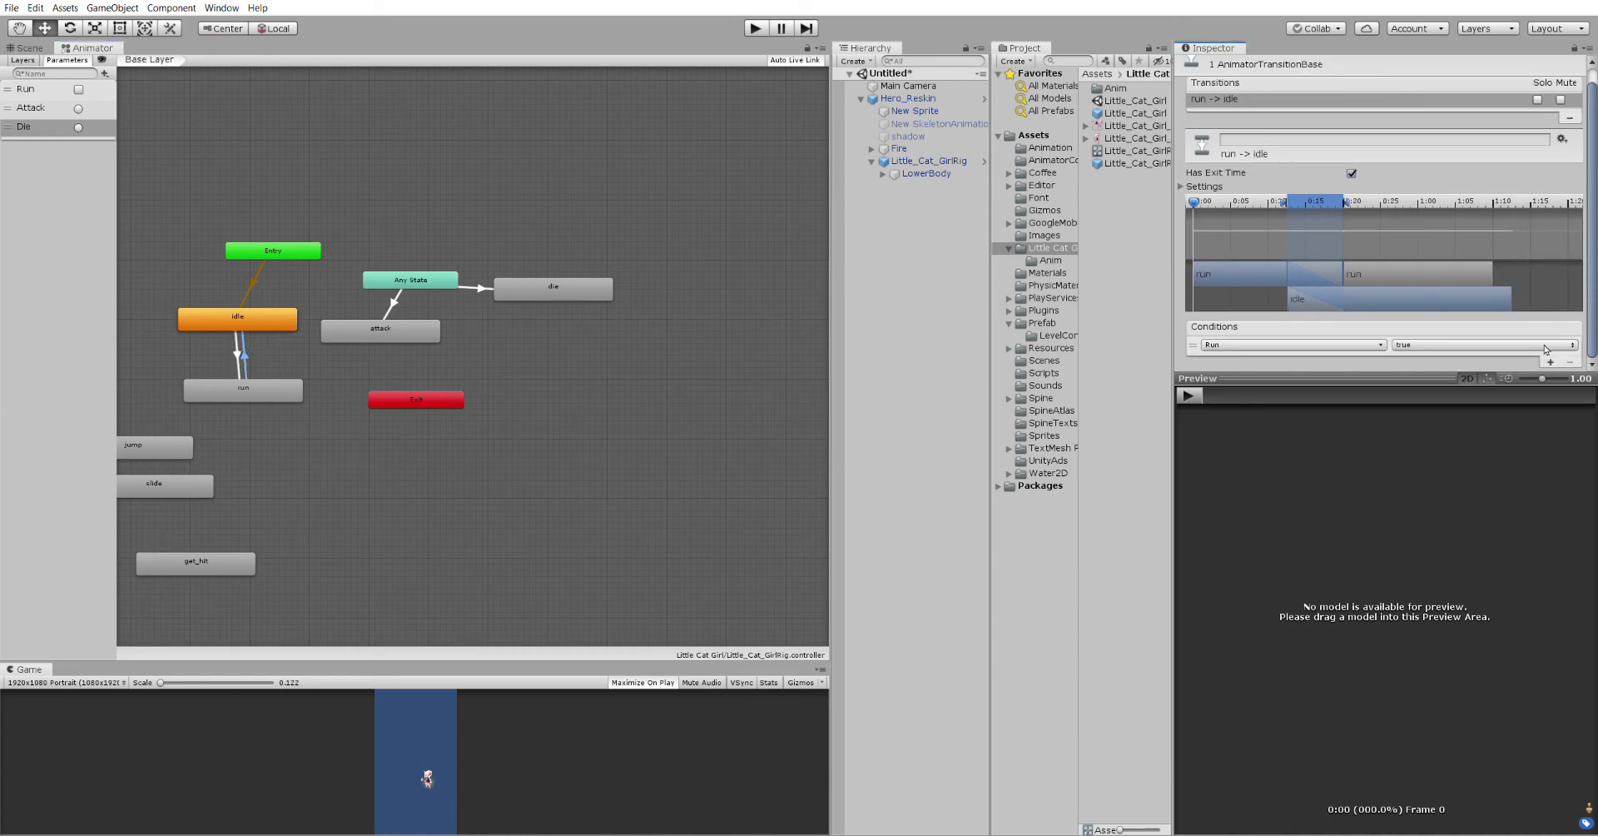
left_click(1415, 348)
left_click(1417, 358)
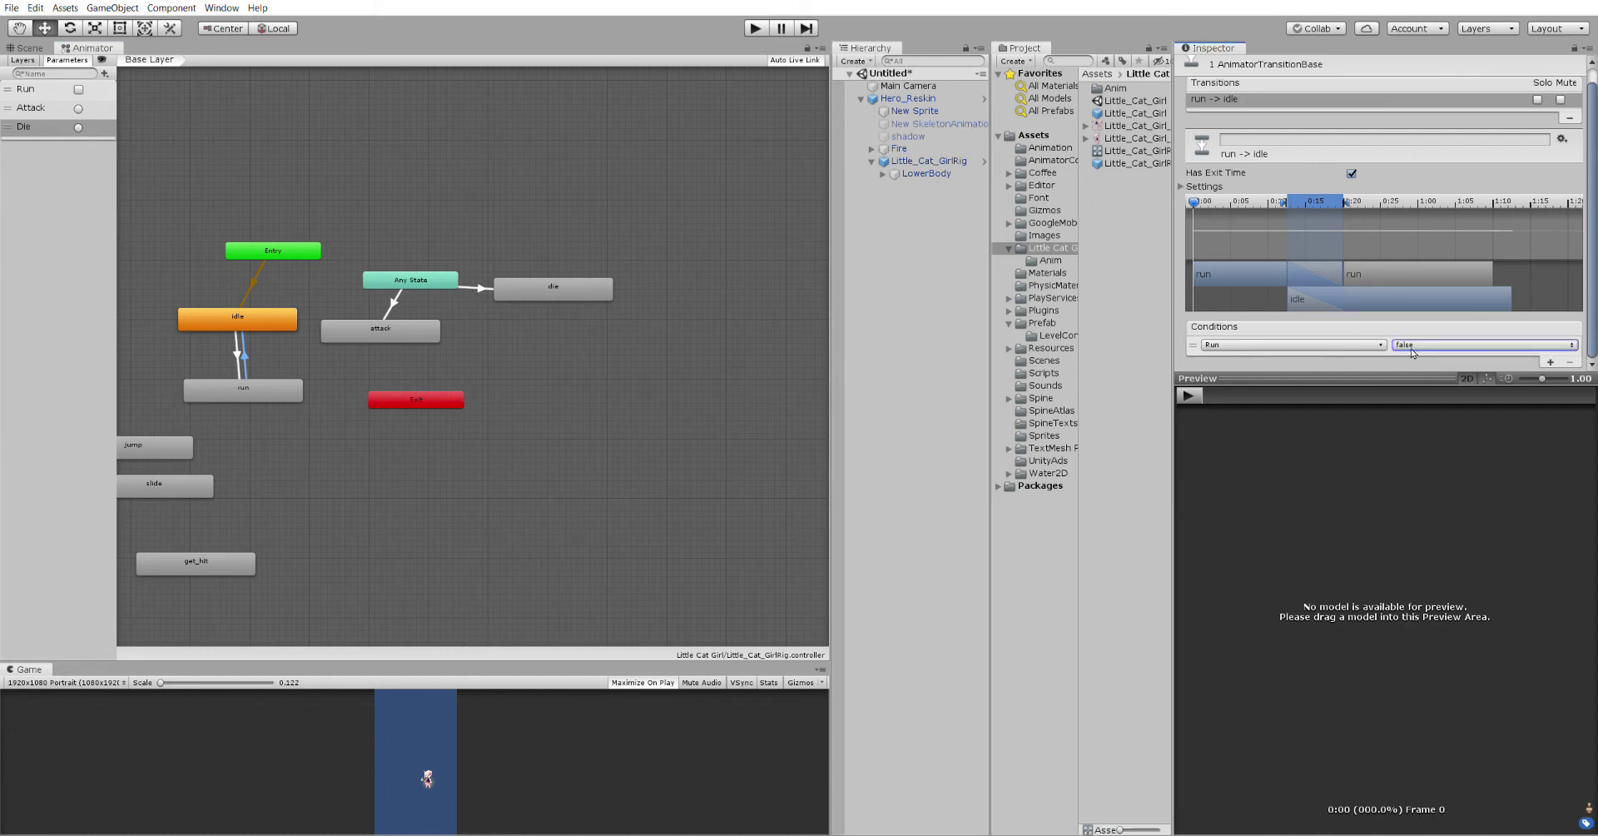
left_click(1352, 172)
- Set the Attack trigger as the condition for the transition from Any State to attack
left_click(394, 296)
scroll(1560, 337, "down", 3)
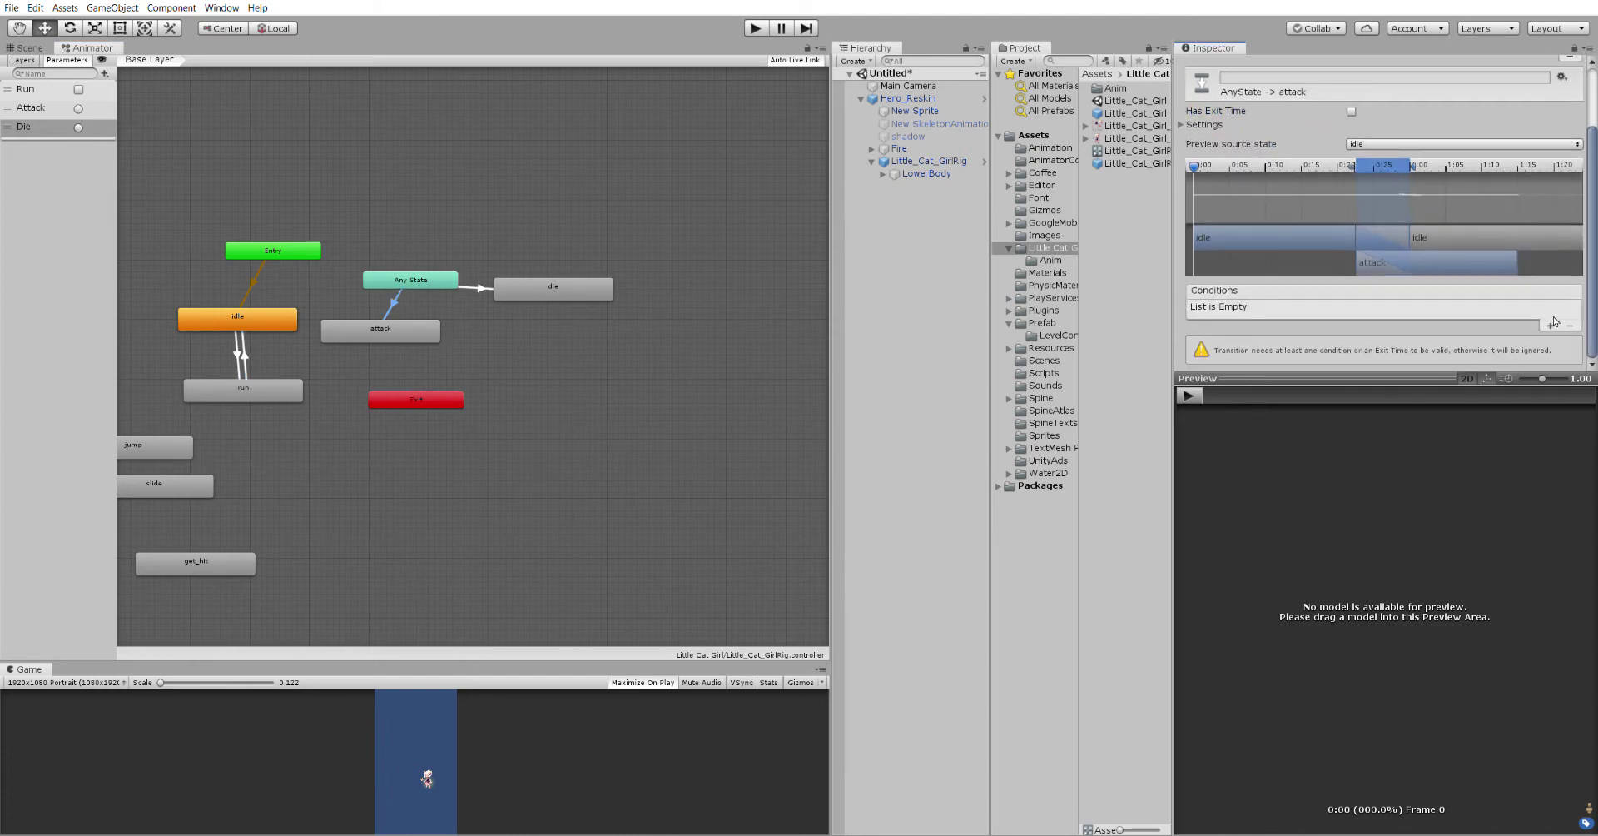
left_click(1555, 323)
left_click(1291, 341)
left_click(1282, 395)
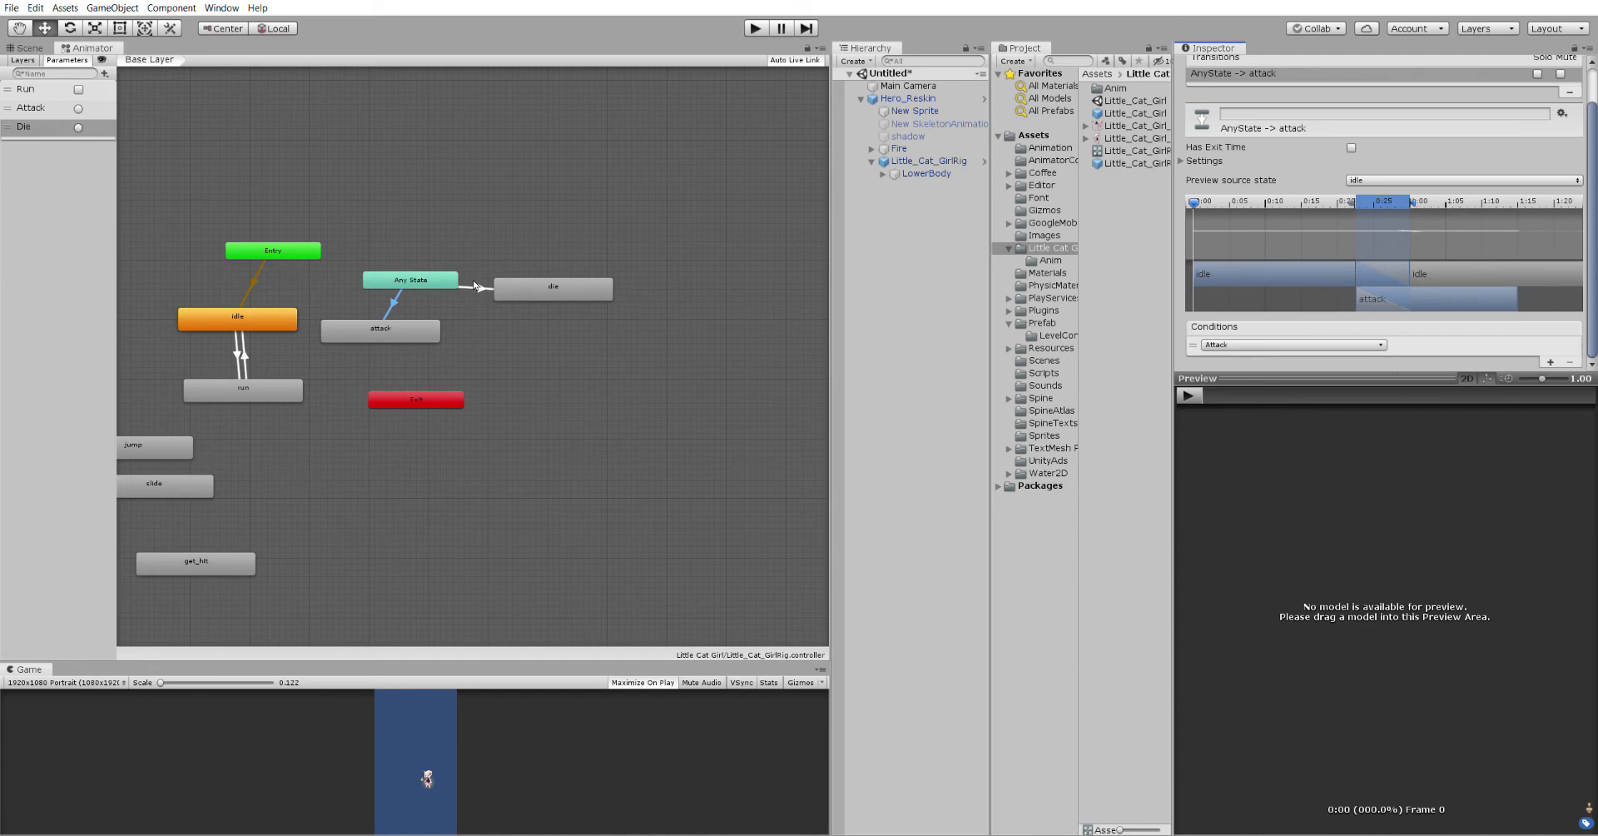
- Set the Die trigger as the condition for the transition from Any State to die
left_click(480, 286)
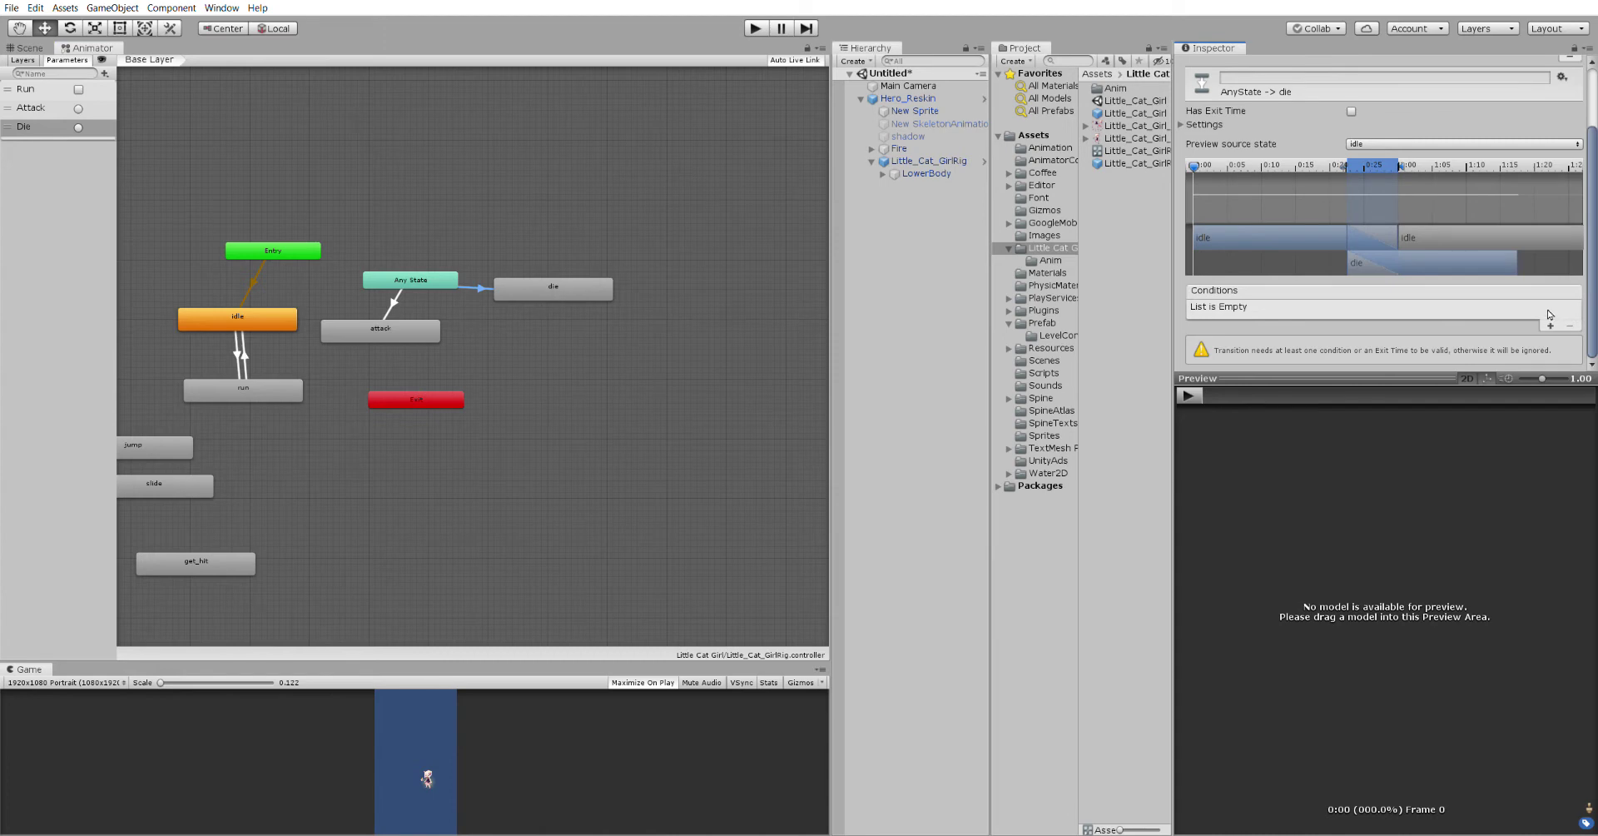
left_click(1550, 324)
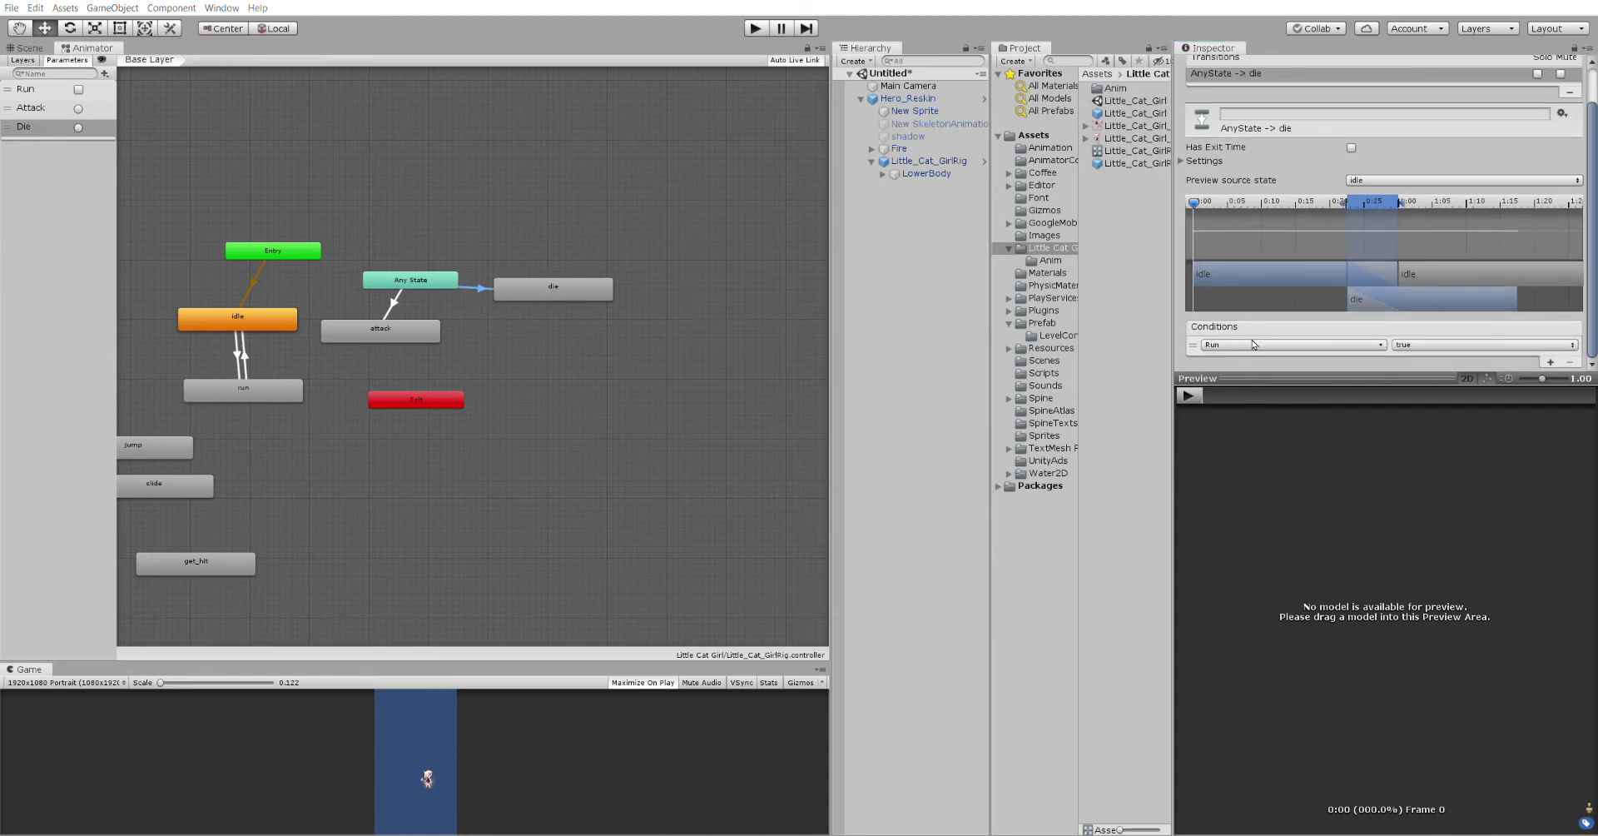
left_click(1248, 409)
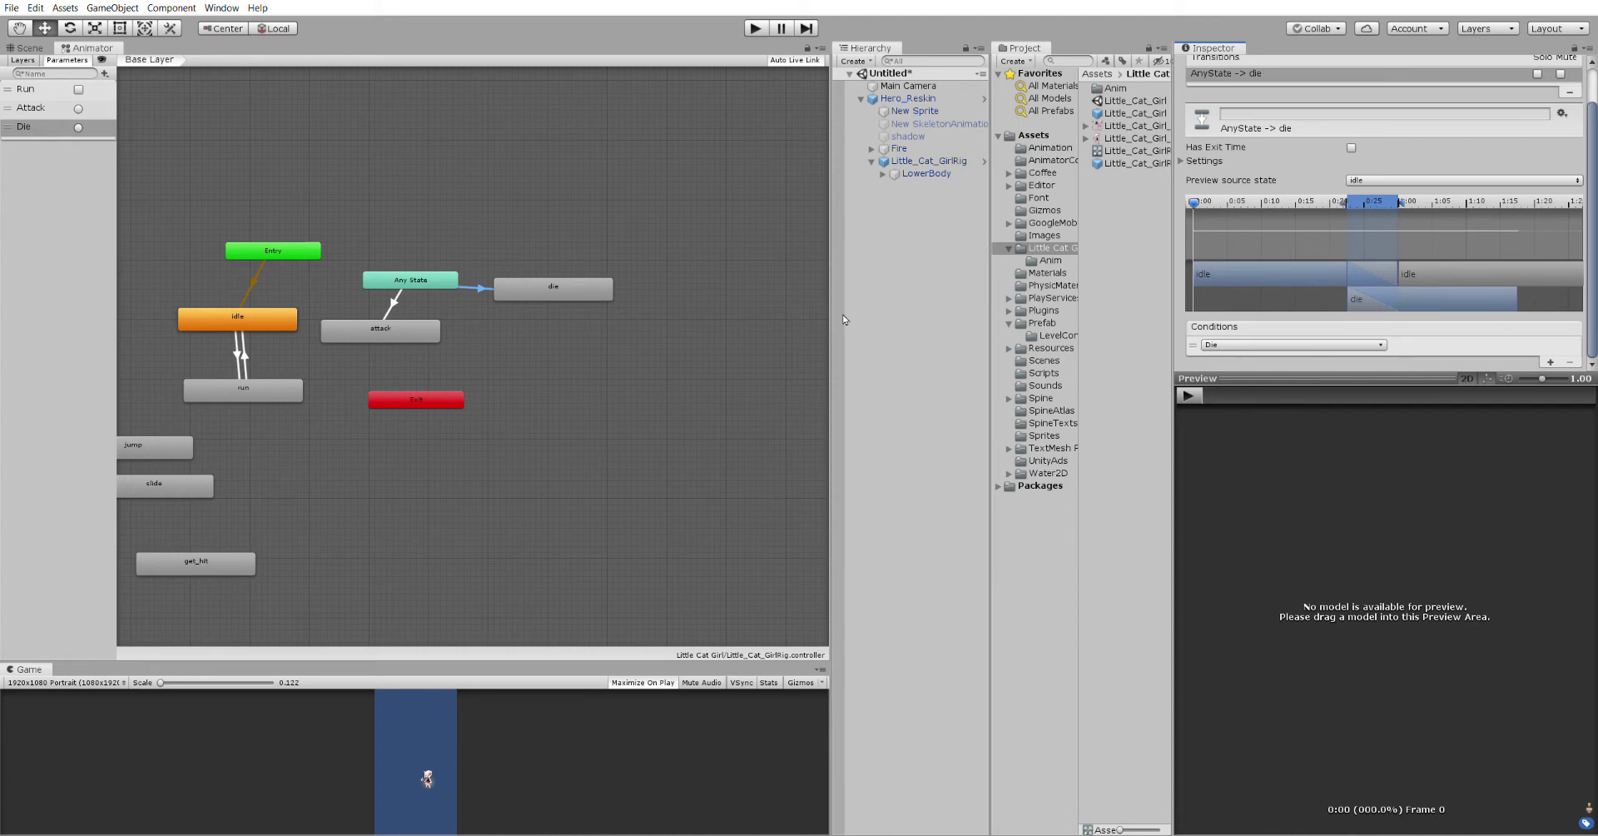
- Locate the Hero script attached to Hero_Reskin and open it for editing
left_click(928, 97)
scroll(1428, 536, "down", 5)
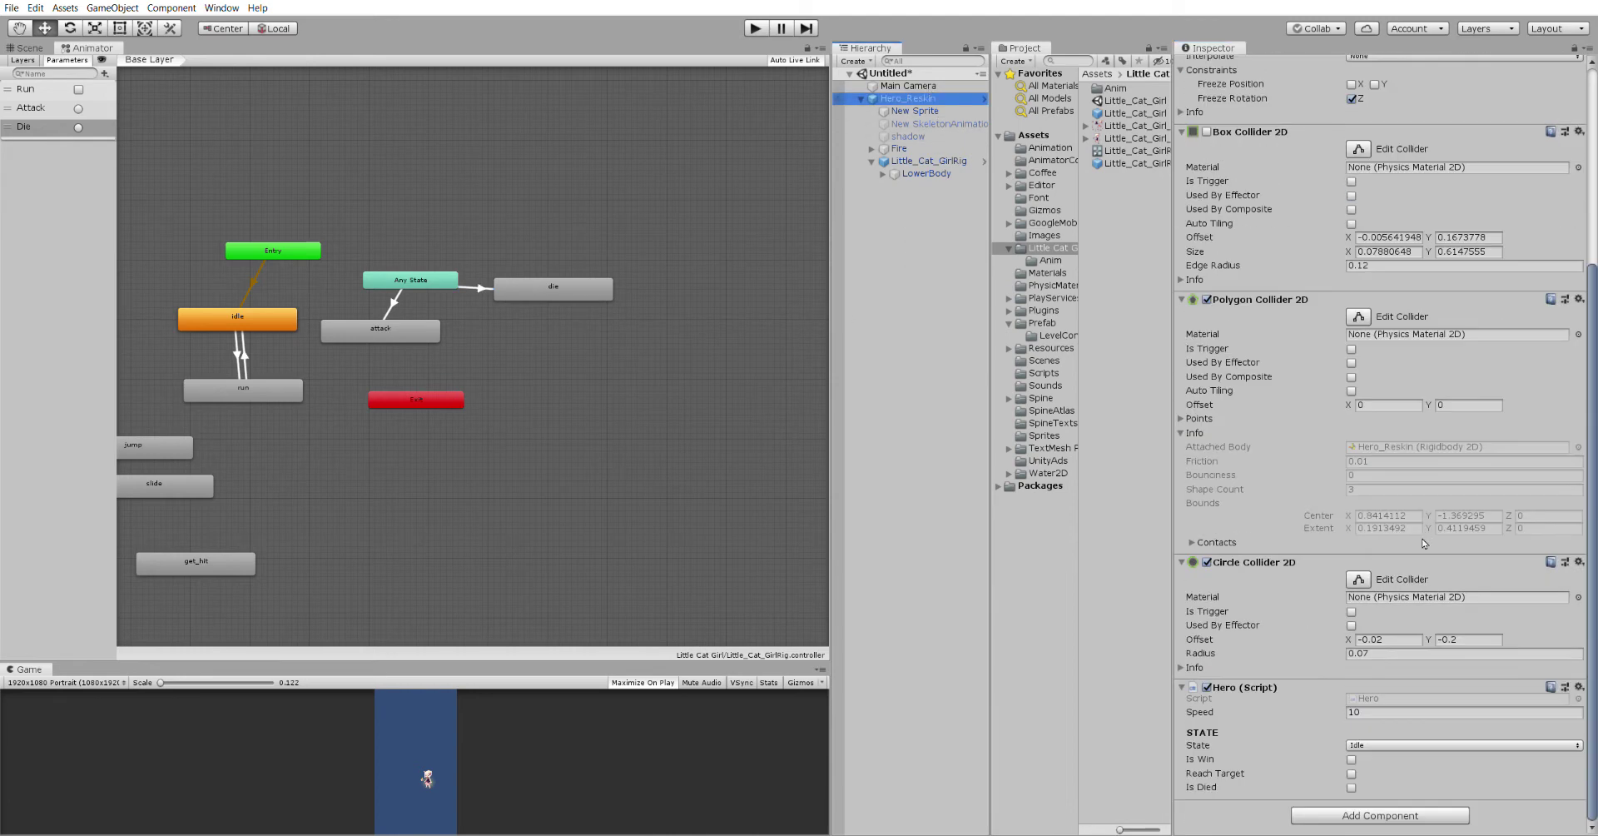
left_click(1415, 698)
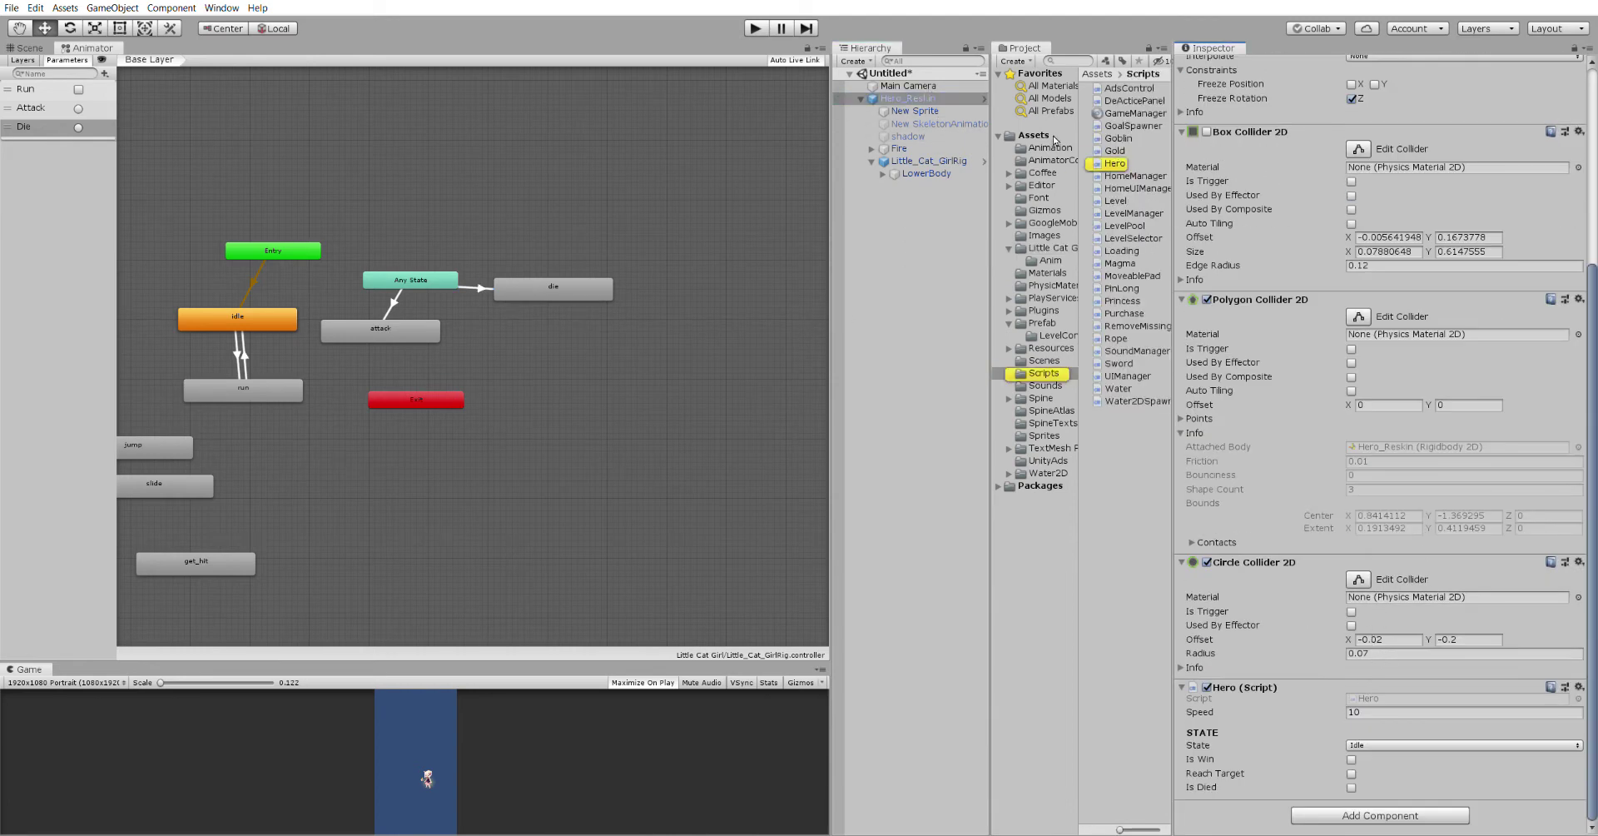
left_click(1114, 162)
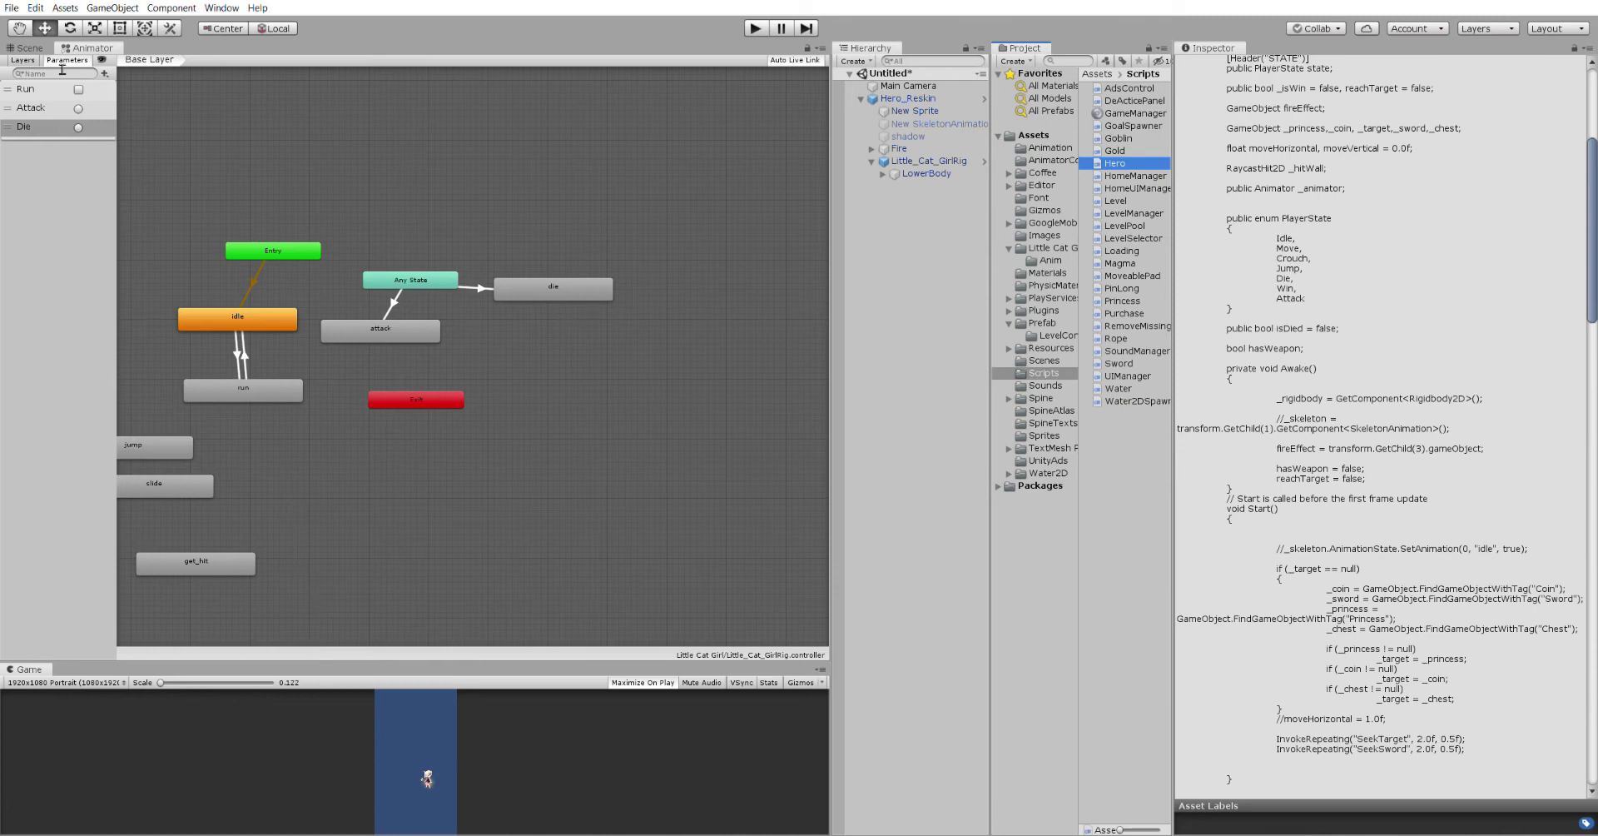
- Return to the scene, enlarge the game view, and assign Little_Cat_GirlRig to the Animator field of Hero_Reskin's Hero script
left_click(30, 46)
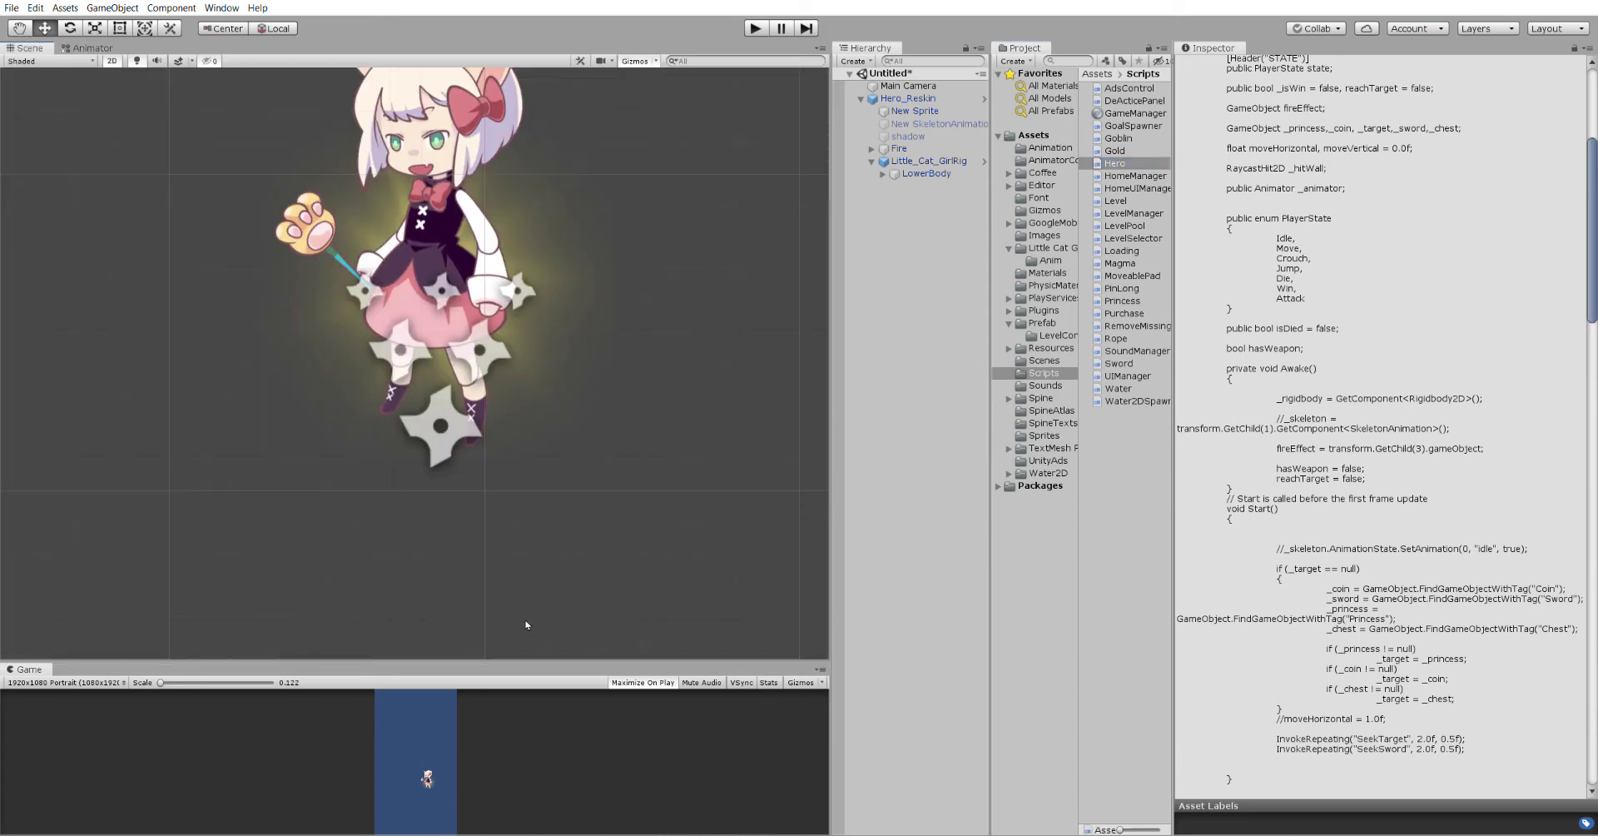
left_click_drag(528, 664, 550, 459)
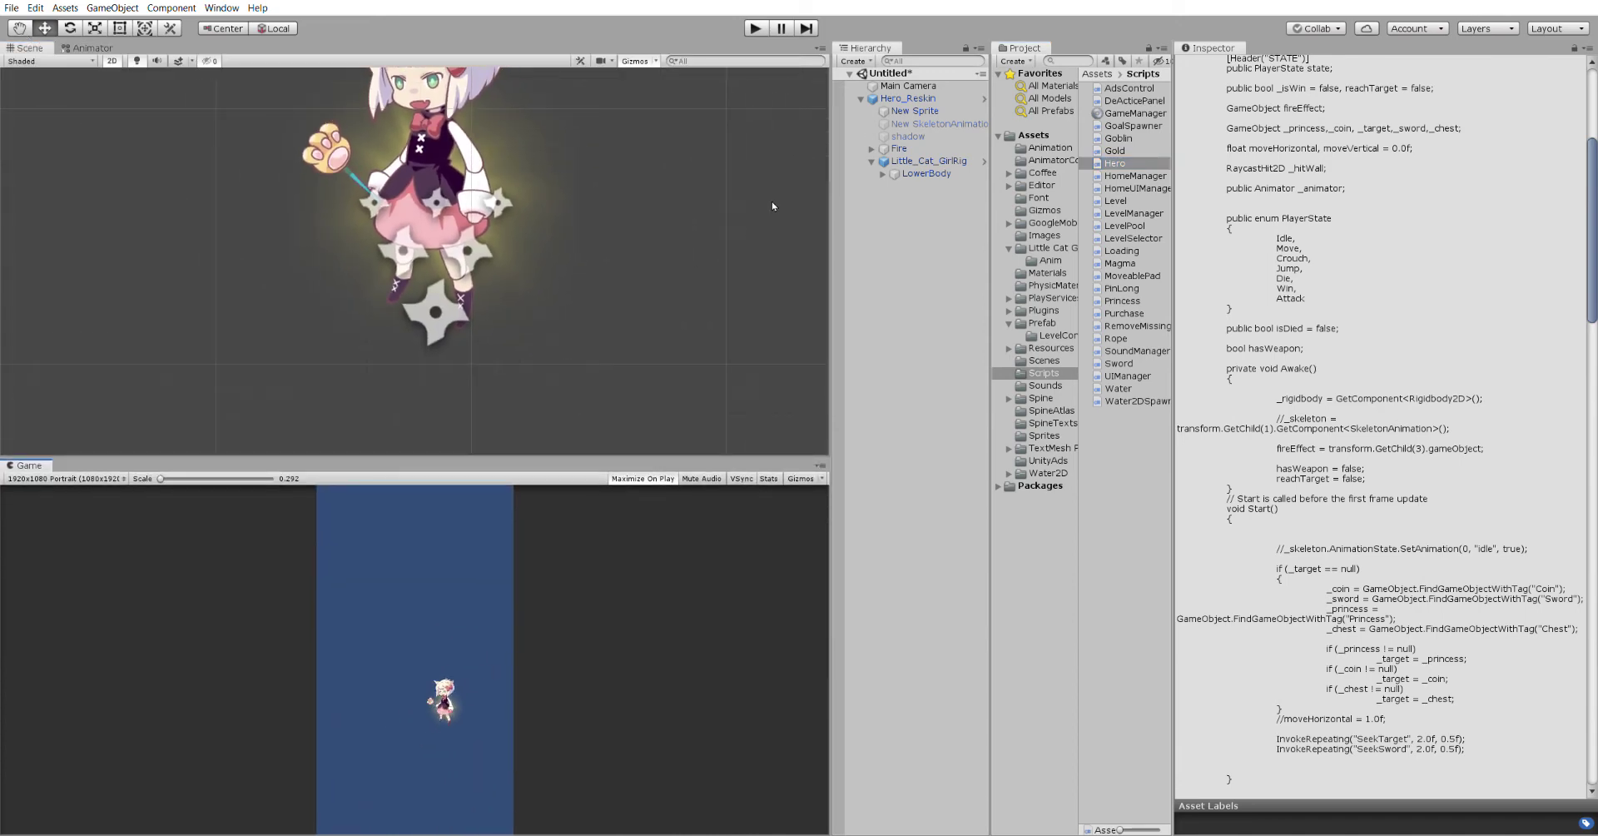
left_click(908, 96)
scroll(1295, 317, "down", 5)
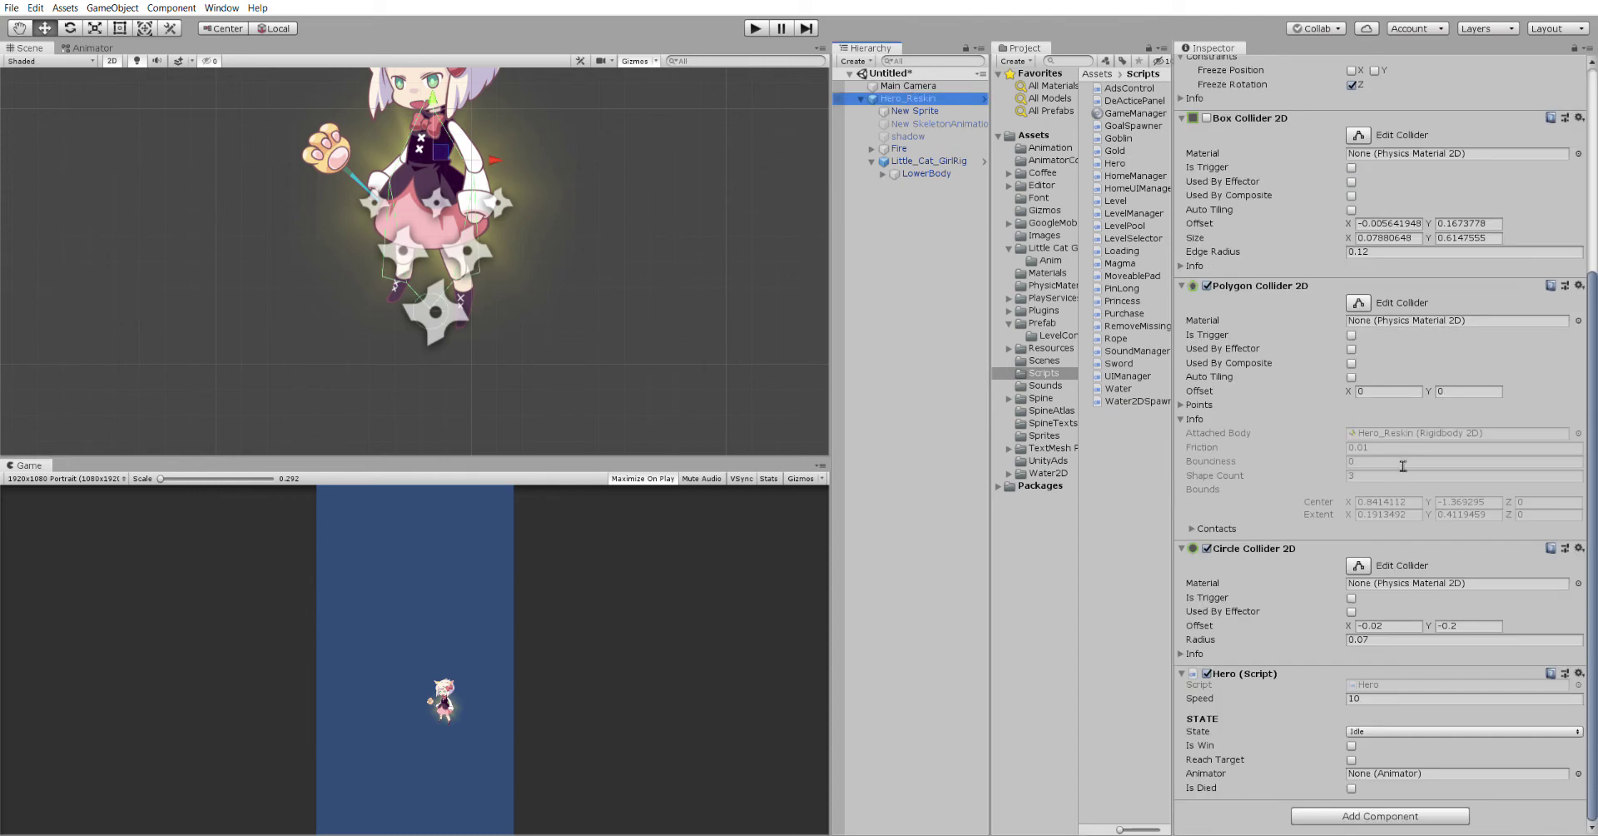
left_click_drag(953, 150, 1361, 765)
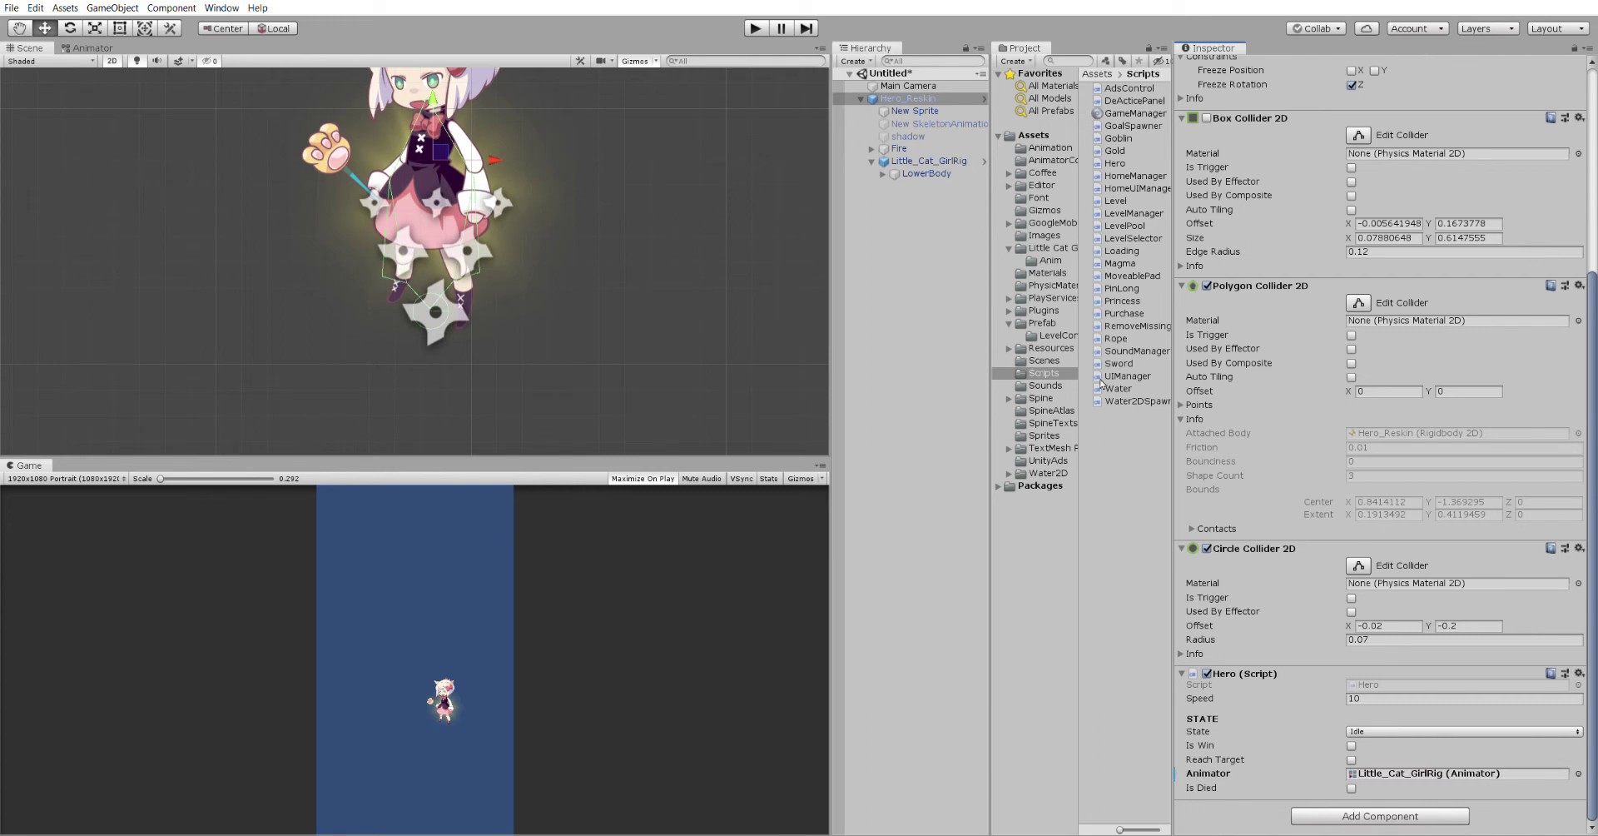
- Update the Hero_Reskin prefab asset with the changes made to the Hero_Reskin object in the scene
left_click(1042, 322)
key("Down")
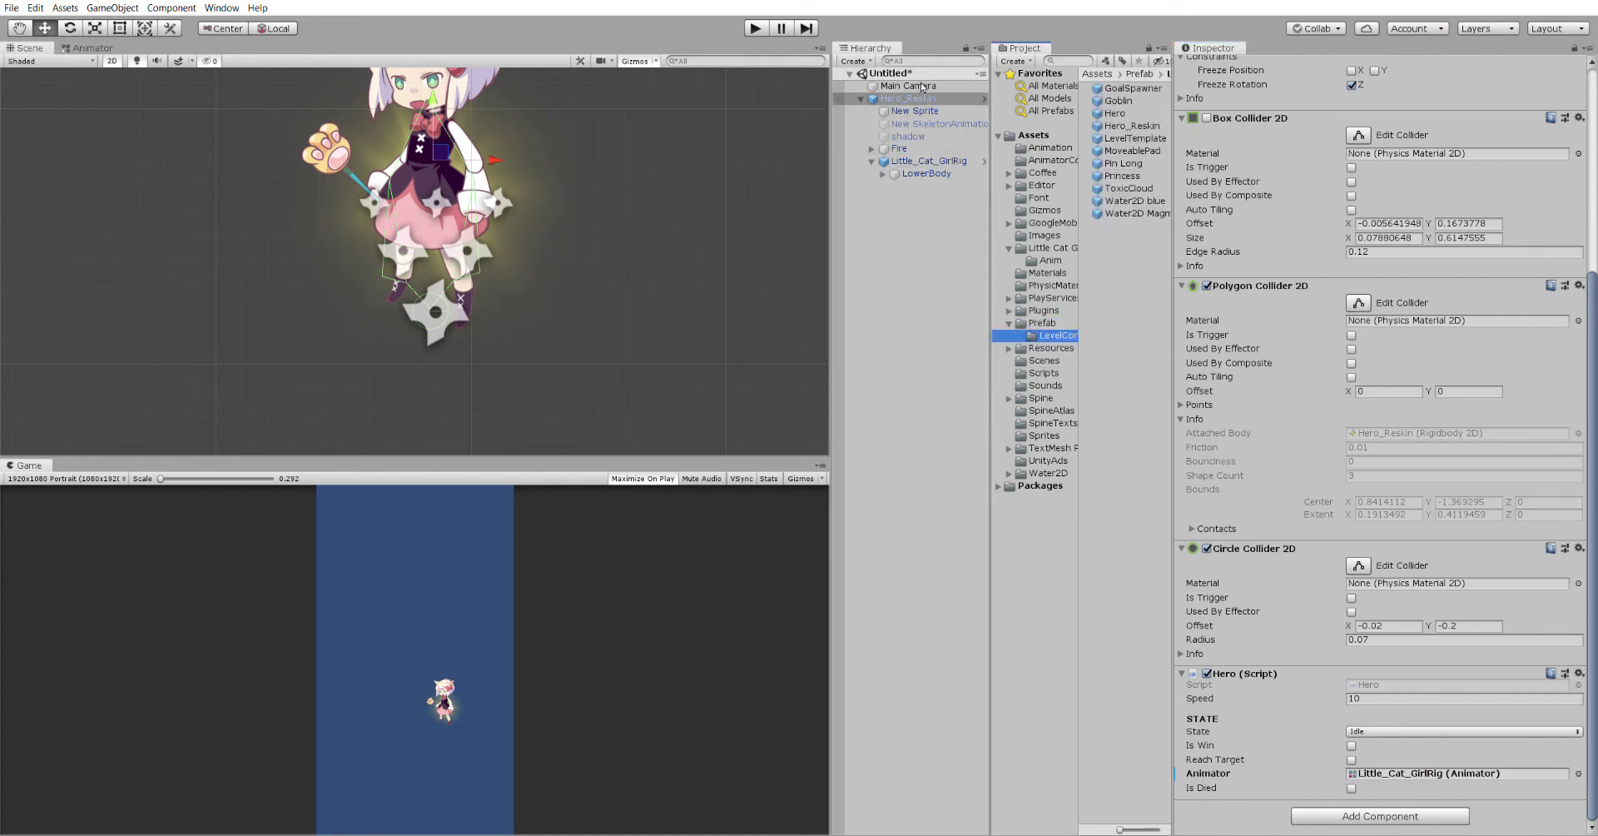
left_click_drag(916, 98, 1137, 117)
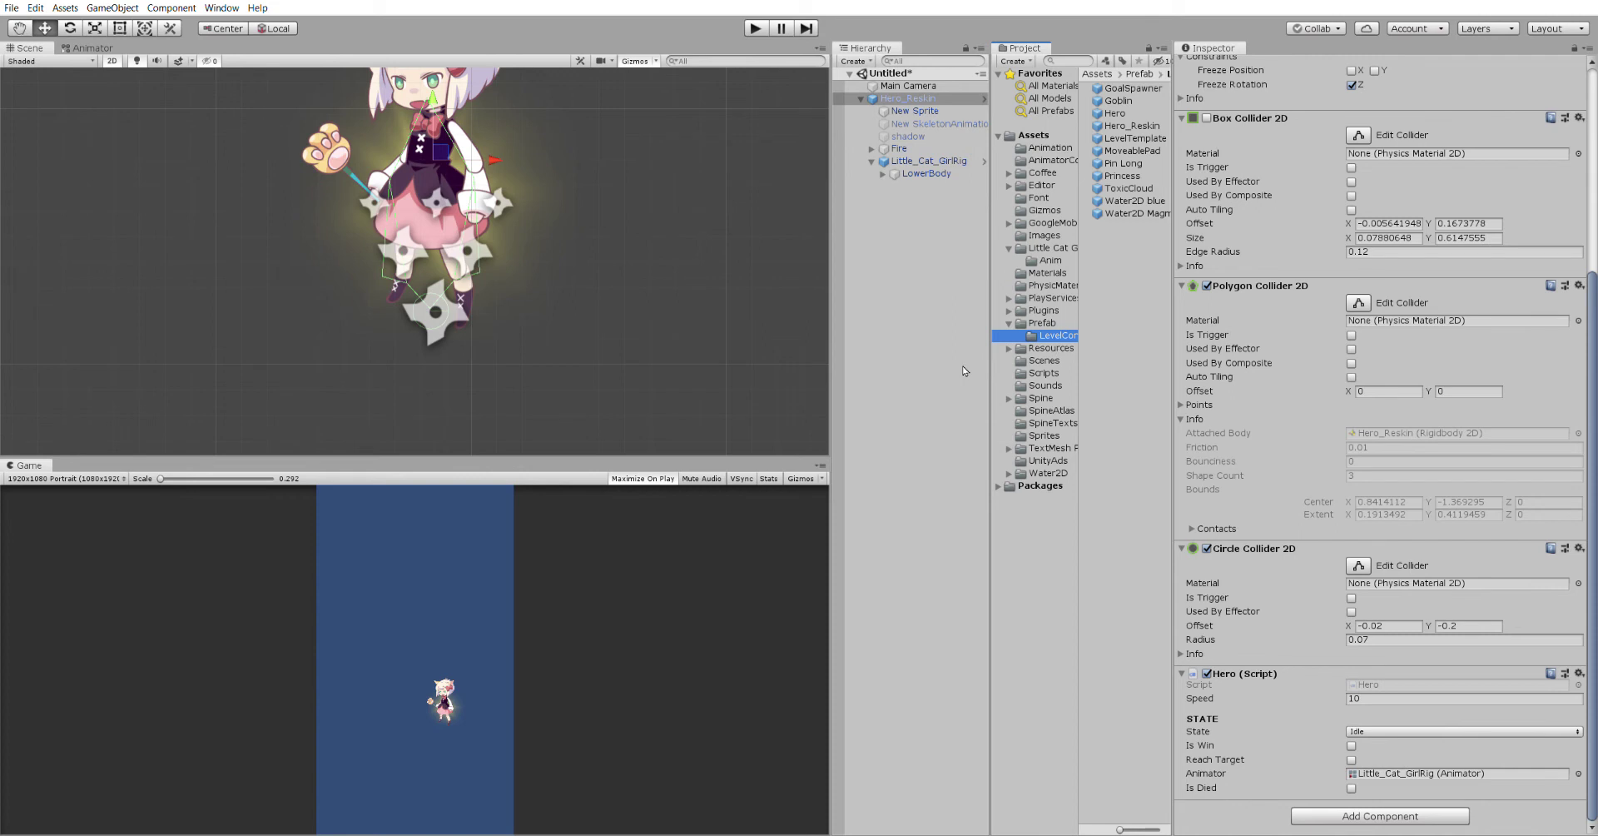
- Open the Level 1 prefab from the Resources levels folder for editing and focus on its Hero object
left_click(1052, 348)
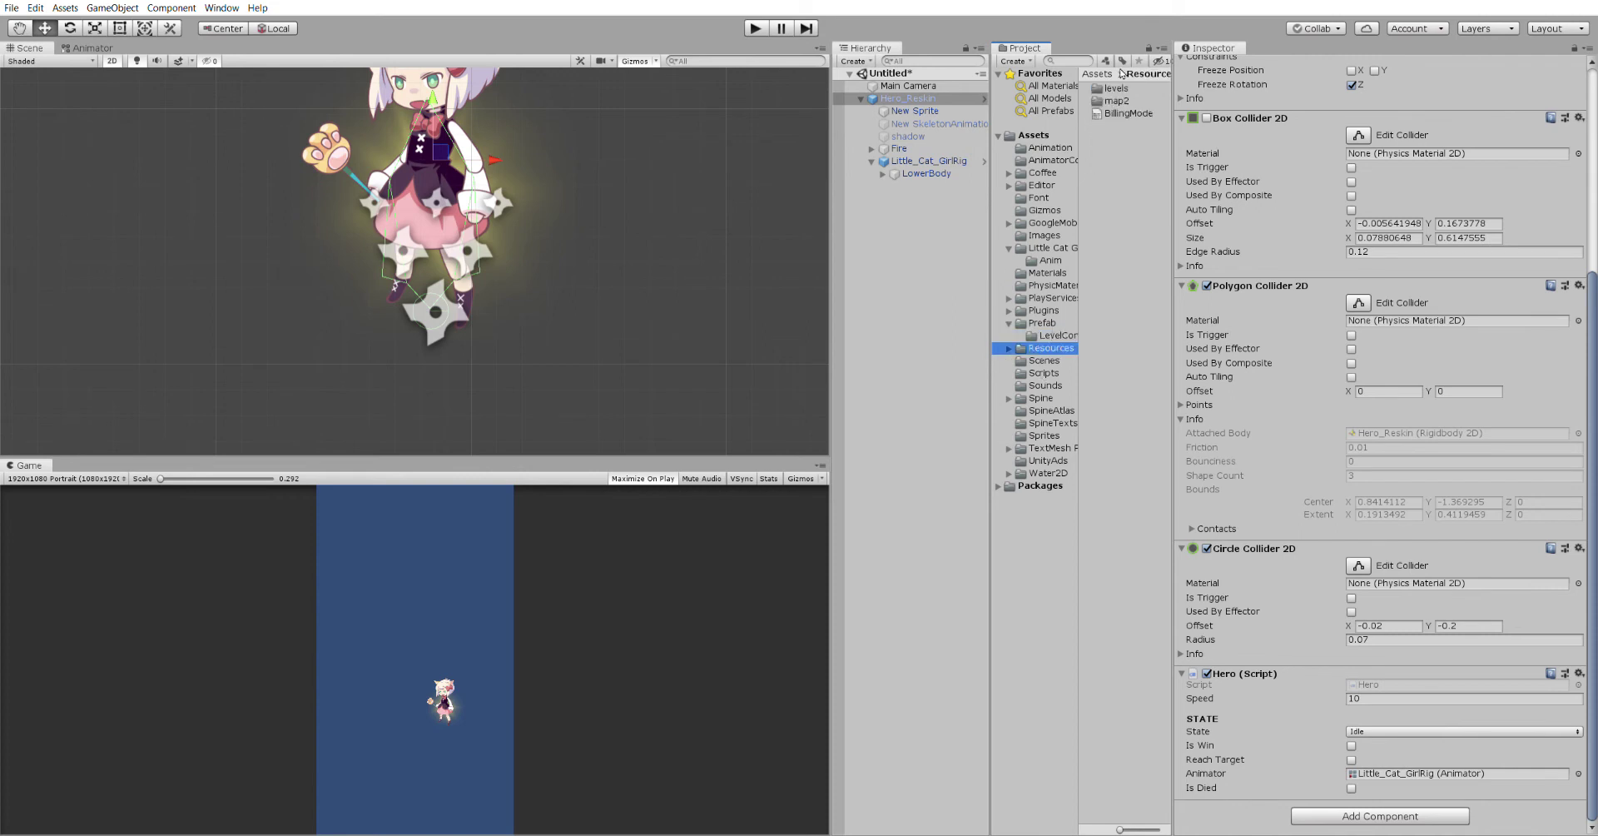
double_click(1120, 89)
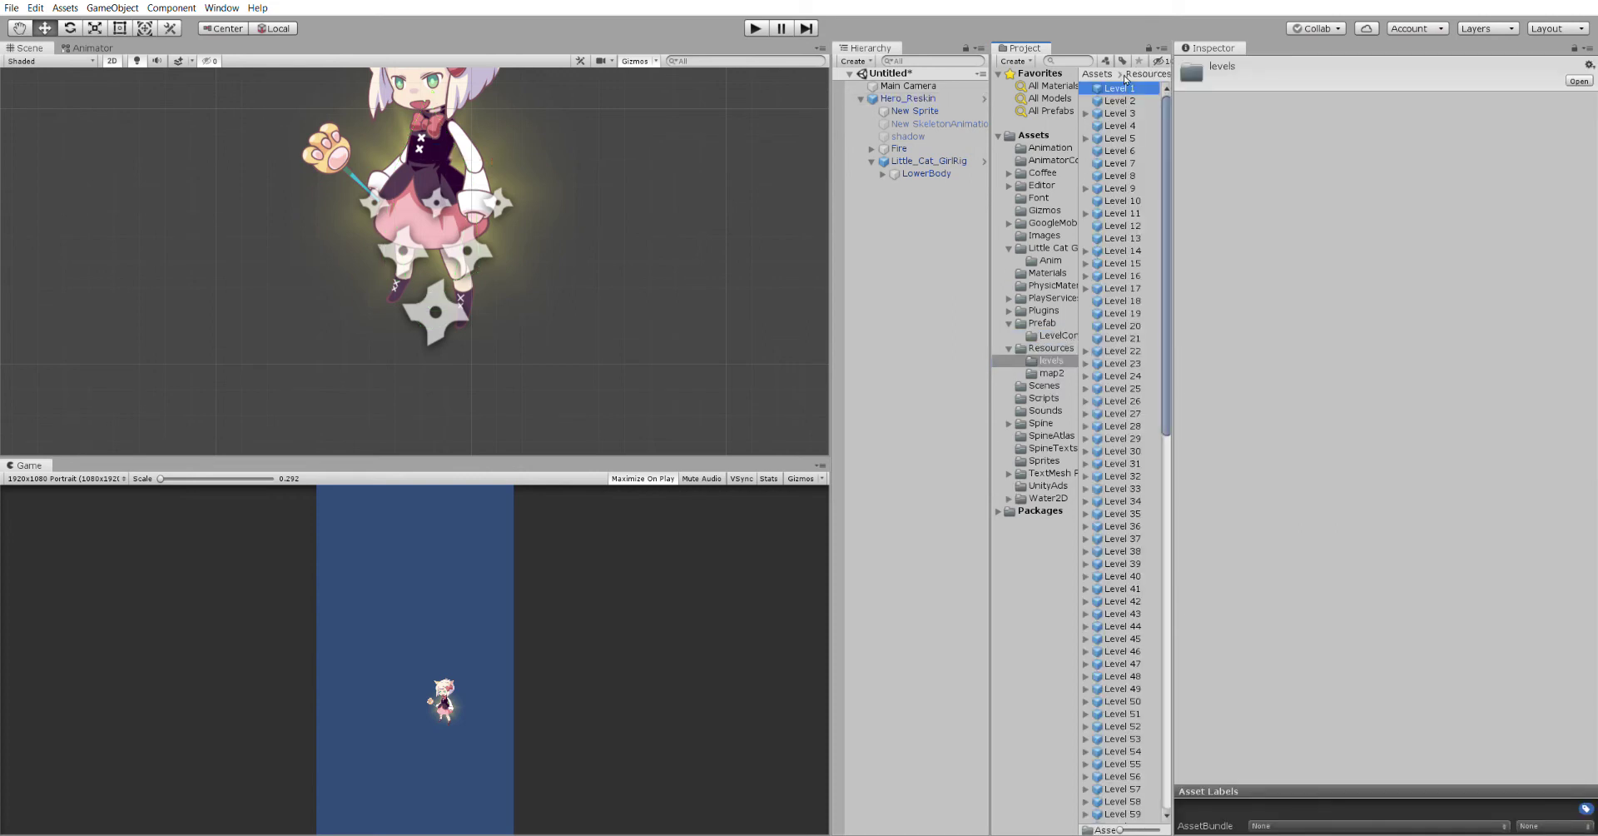
left_click(1346, 104)
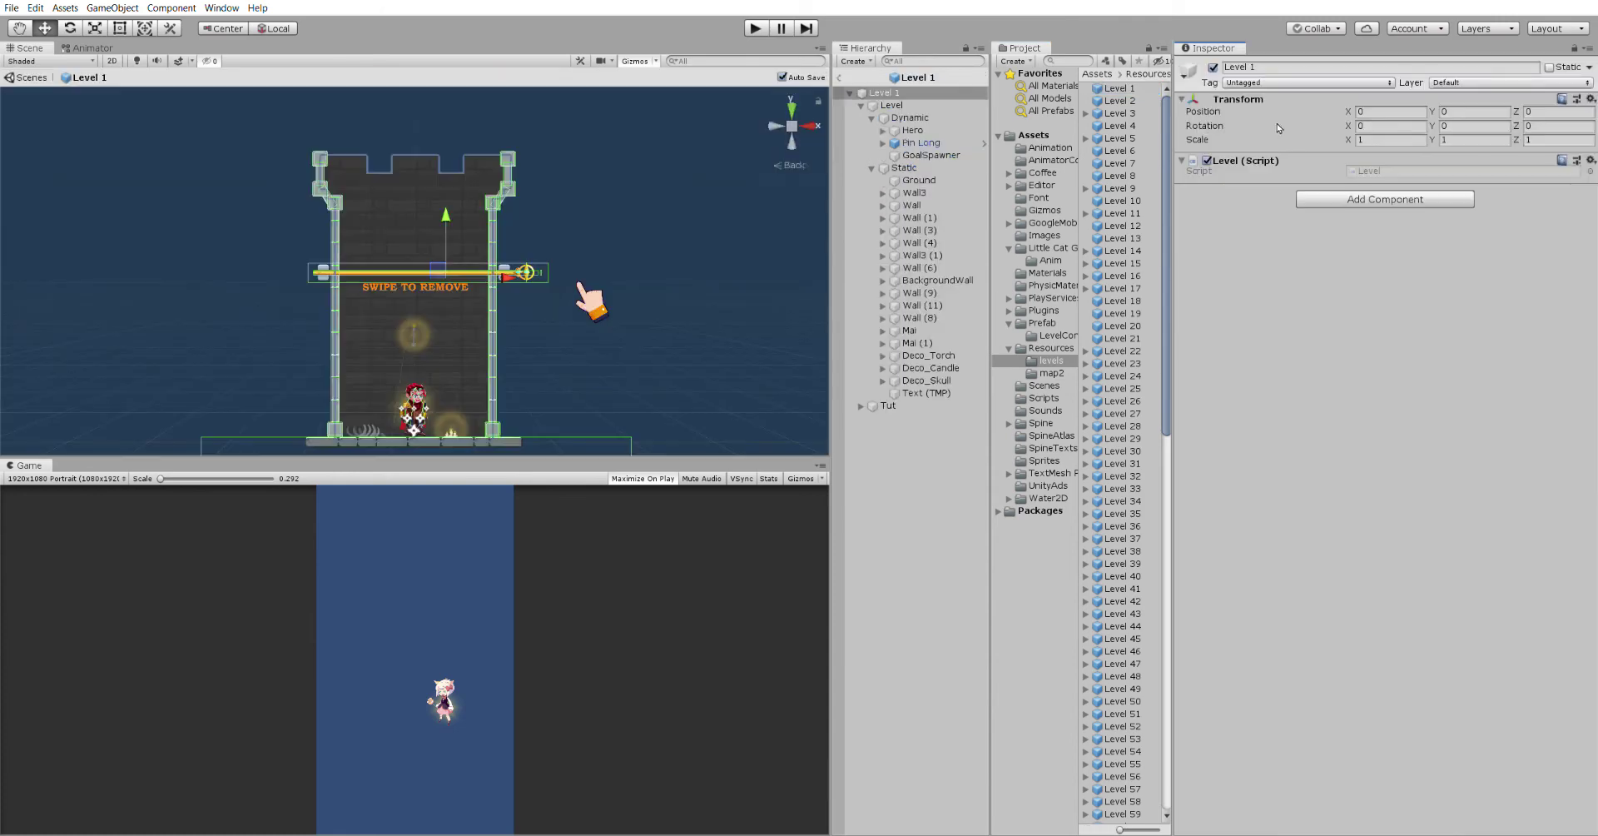
double_click(929, 124)
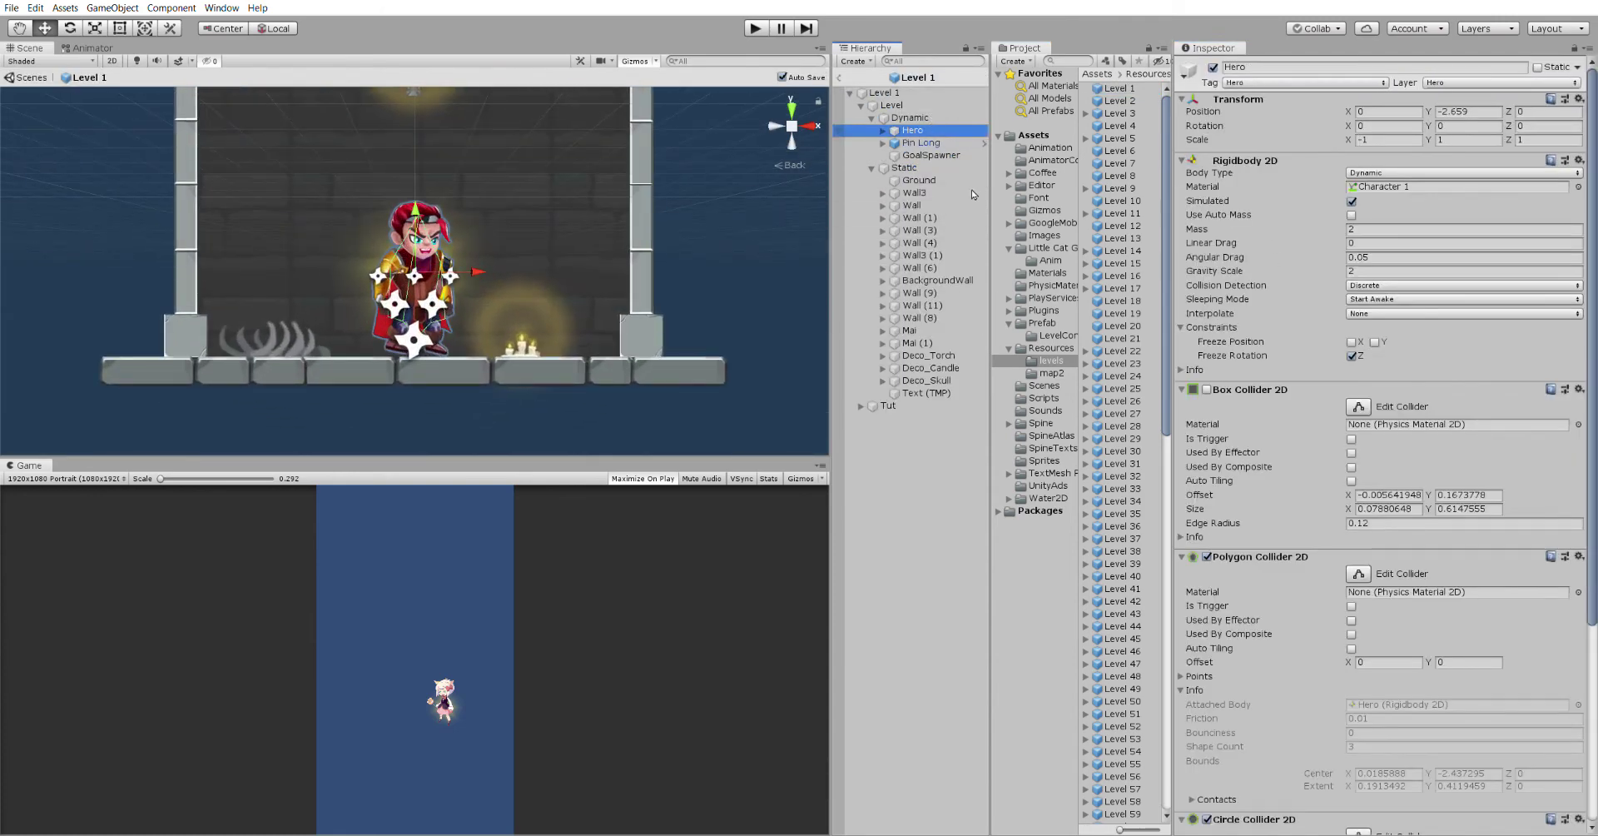
- Add the Hero_Reskin prefab to Level 1's Dynamic group and move it onto the old Hero, at about X 0.013, Y -2.776
left_click(1059, 336)
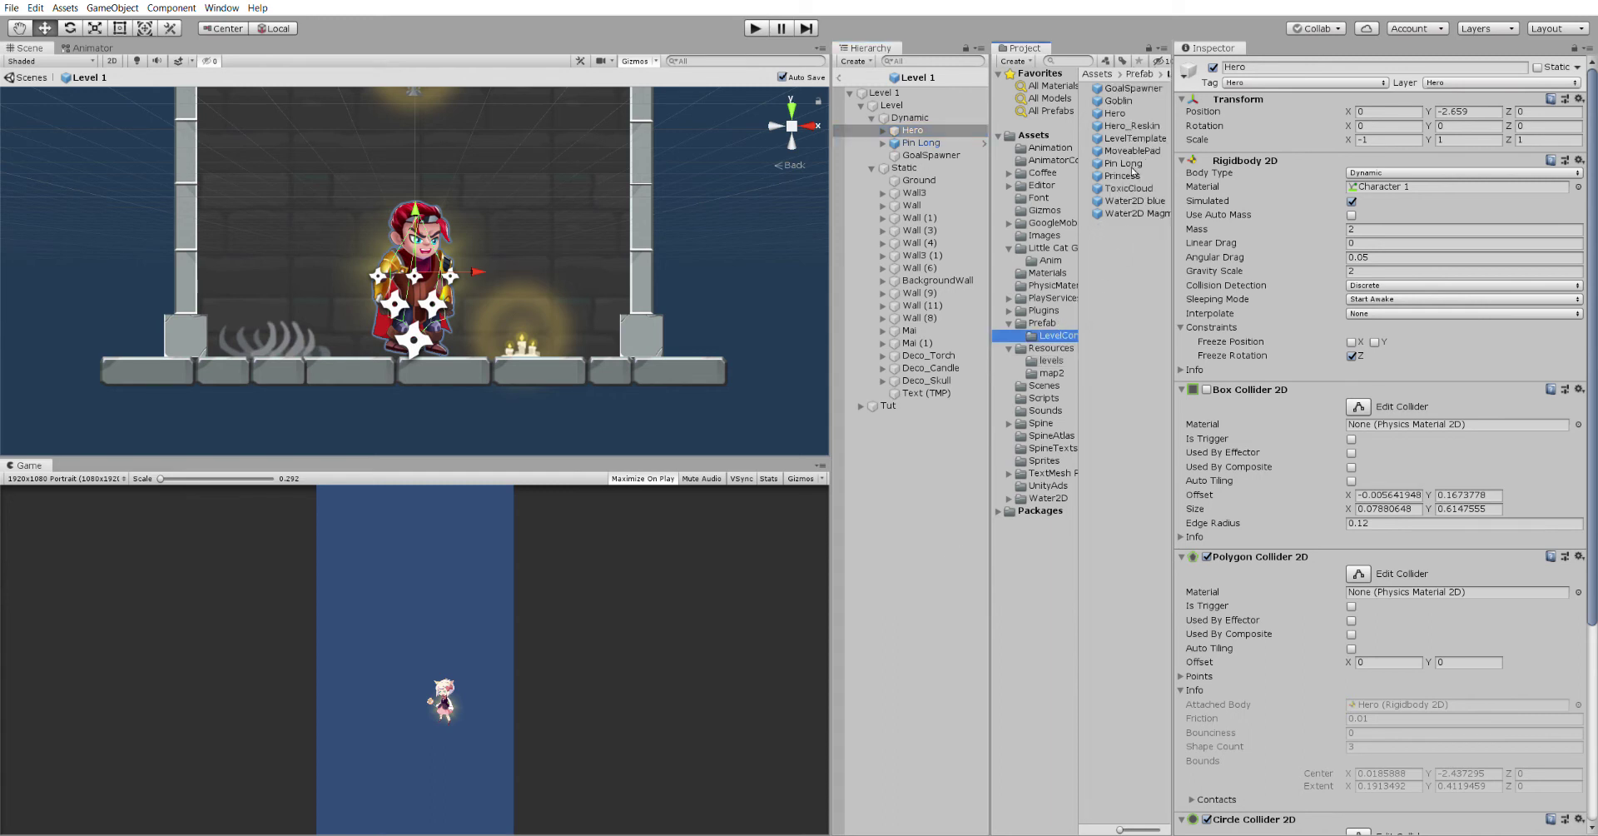
left_click_drag(1117, 114, 944, 117)
scroll(528, 240, "down", 3)
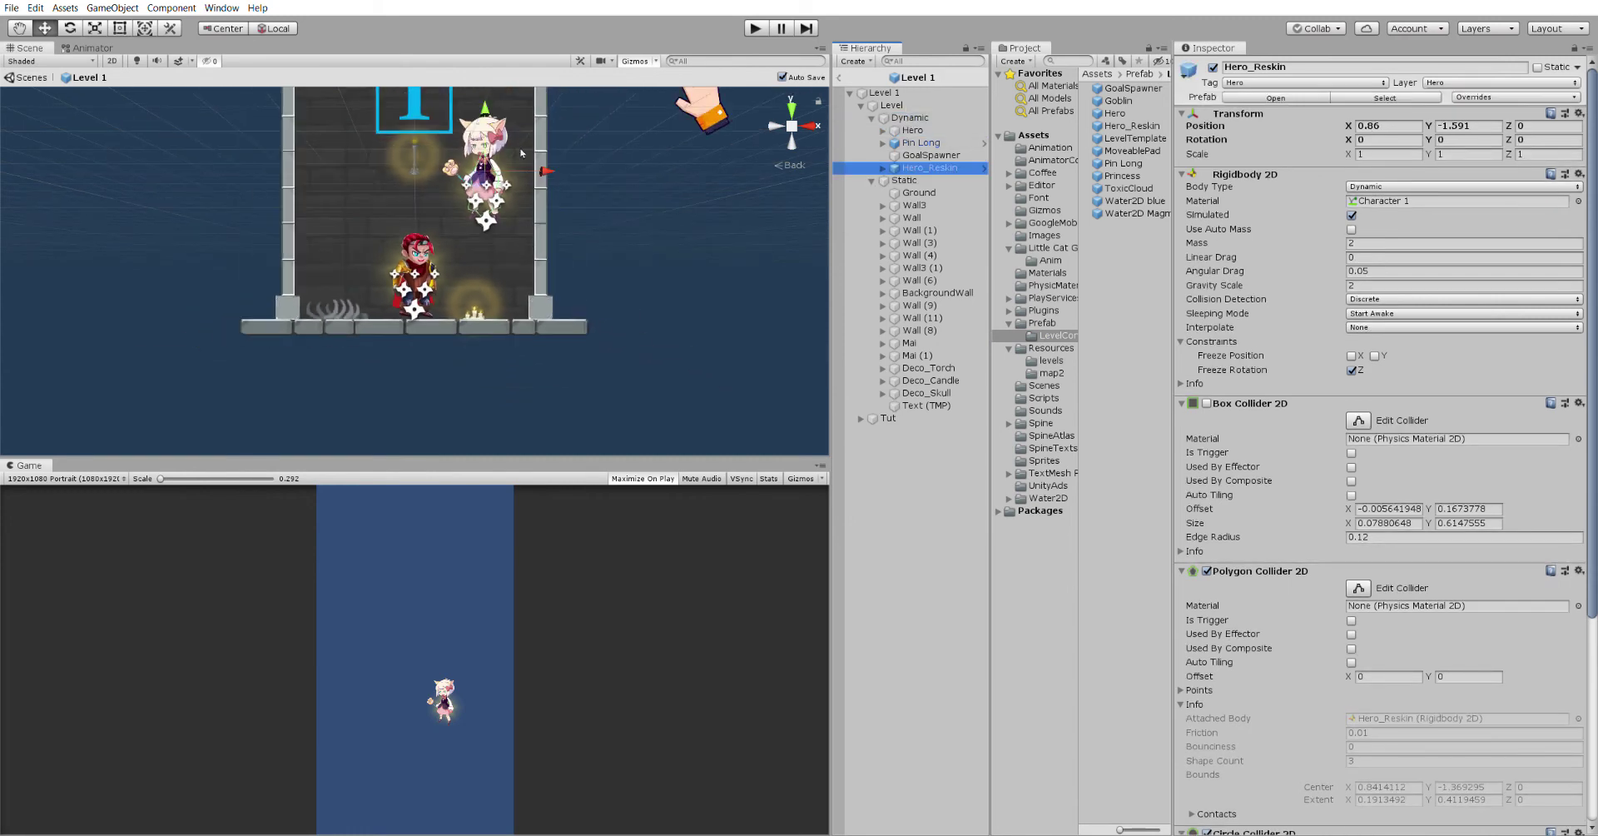
left_click_drag(489, 96, 496, 199)
left_click_drag(549, 274, 479, 276)
- Flip Hero_Reskin in Level 1 by setting its X scale to -1, and delete the old Hero object
left_click(1377, 152)
type("1")
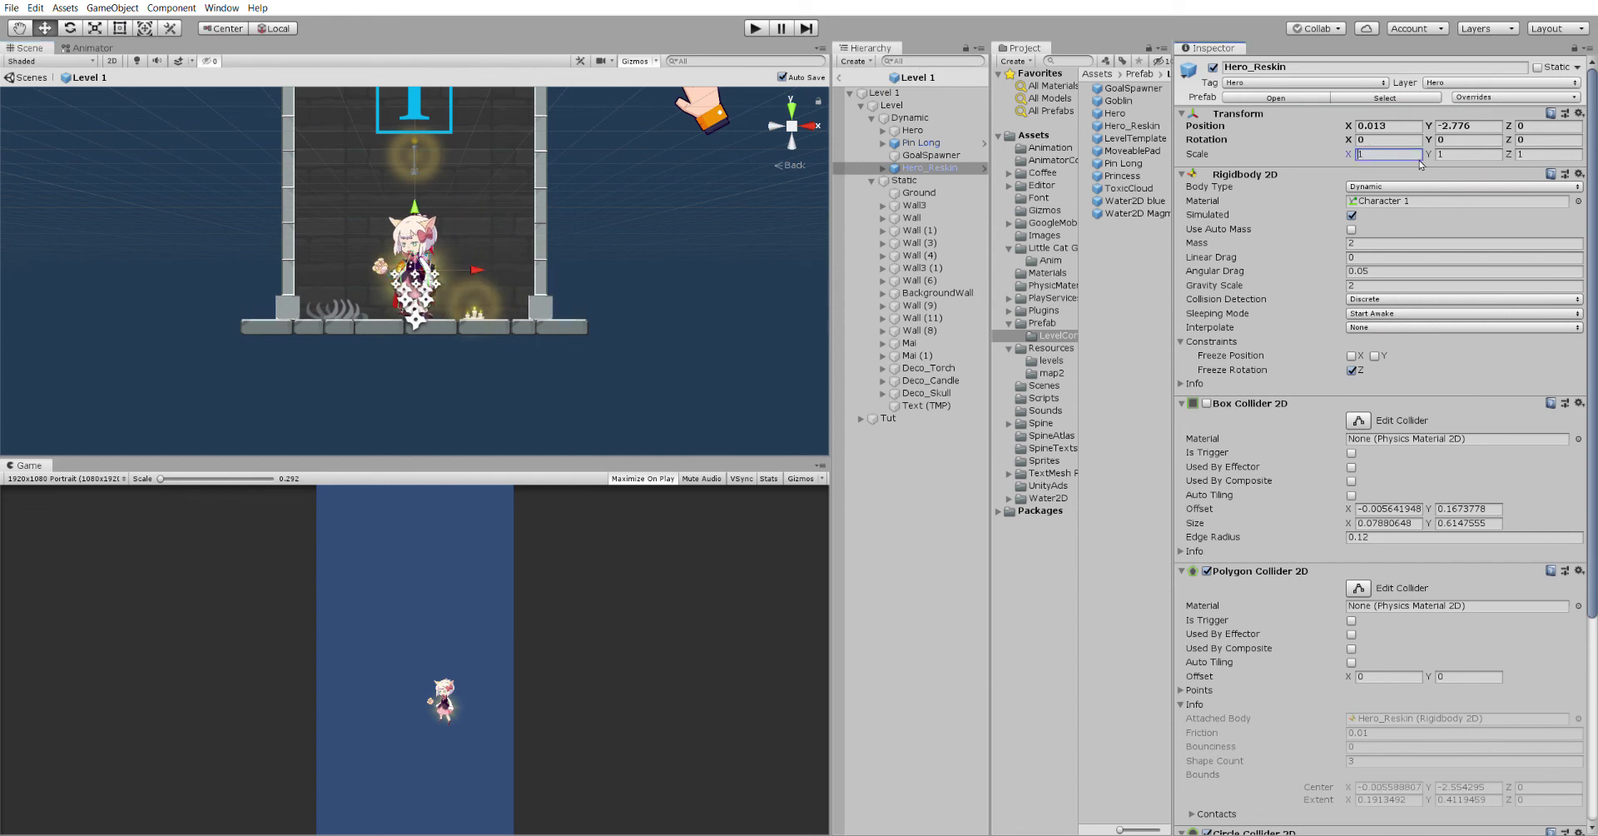
type("-")
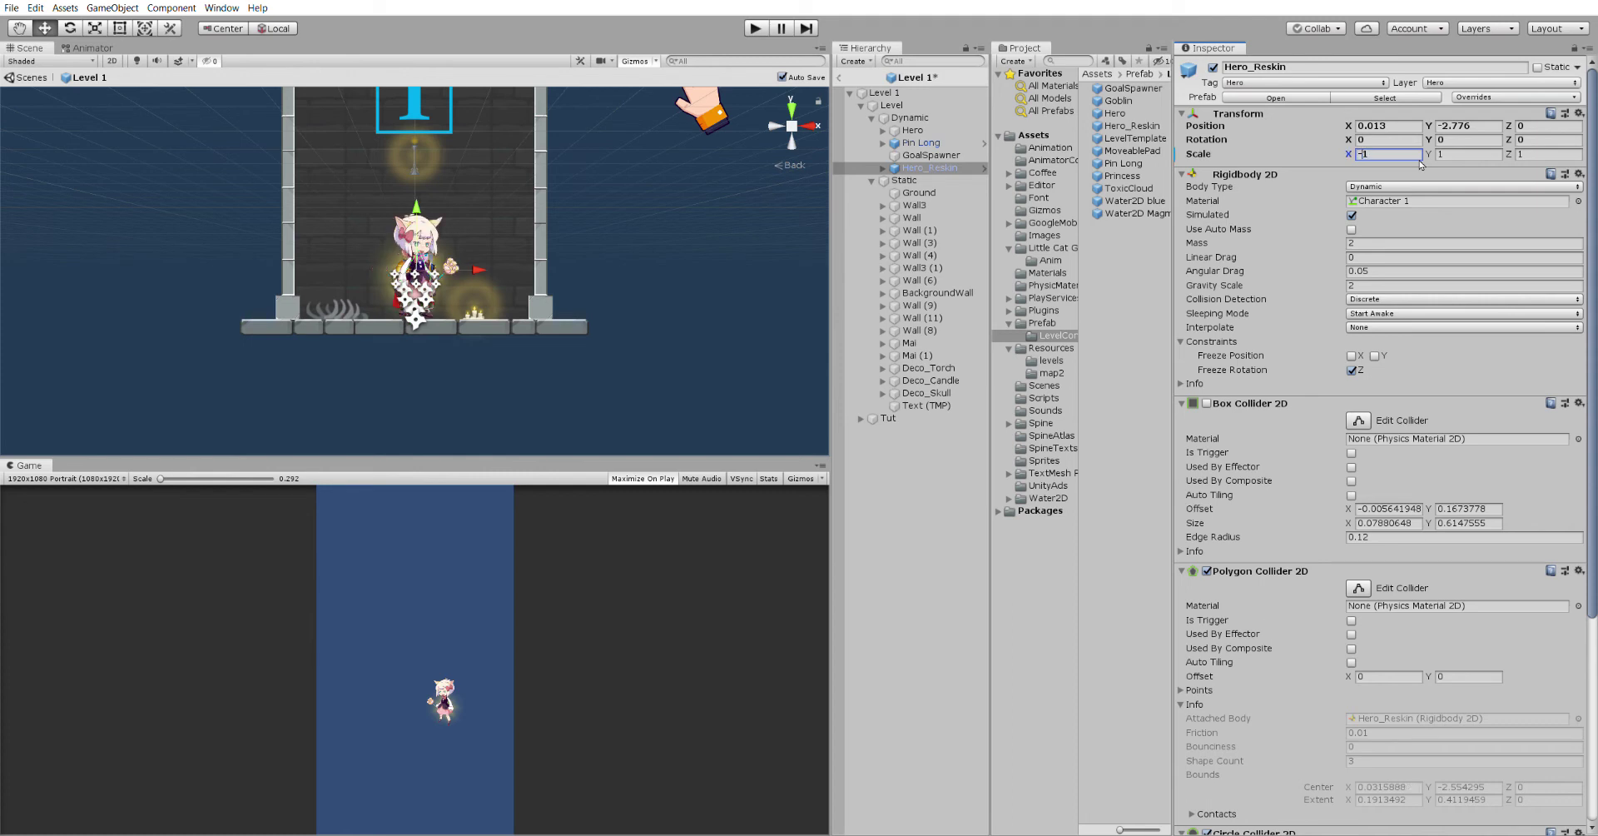
left_click(916, 129)
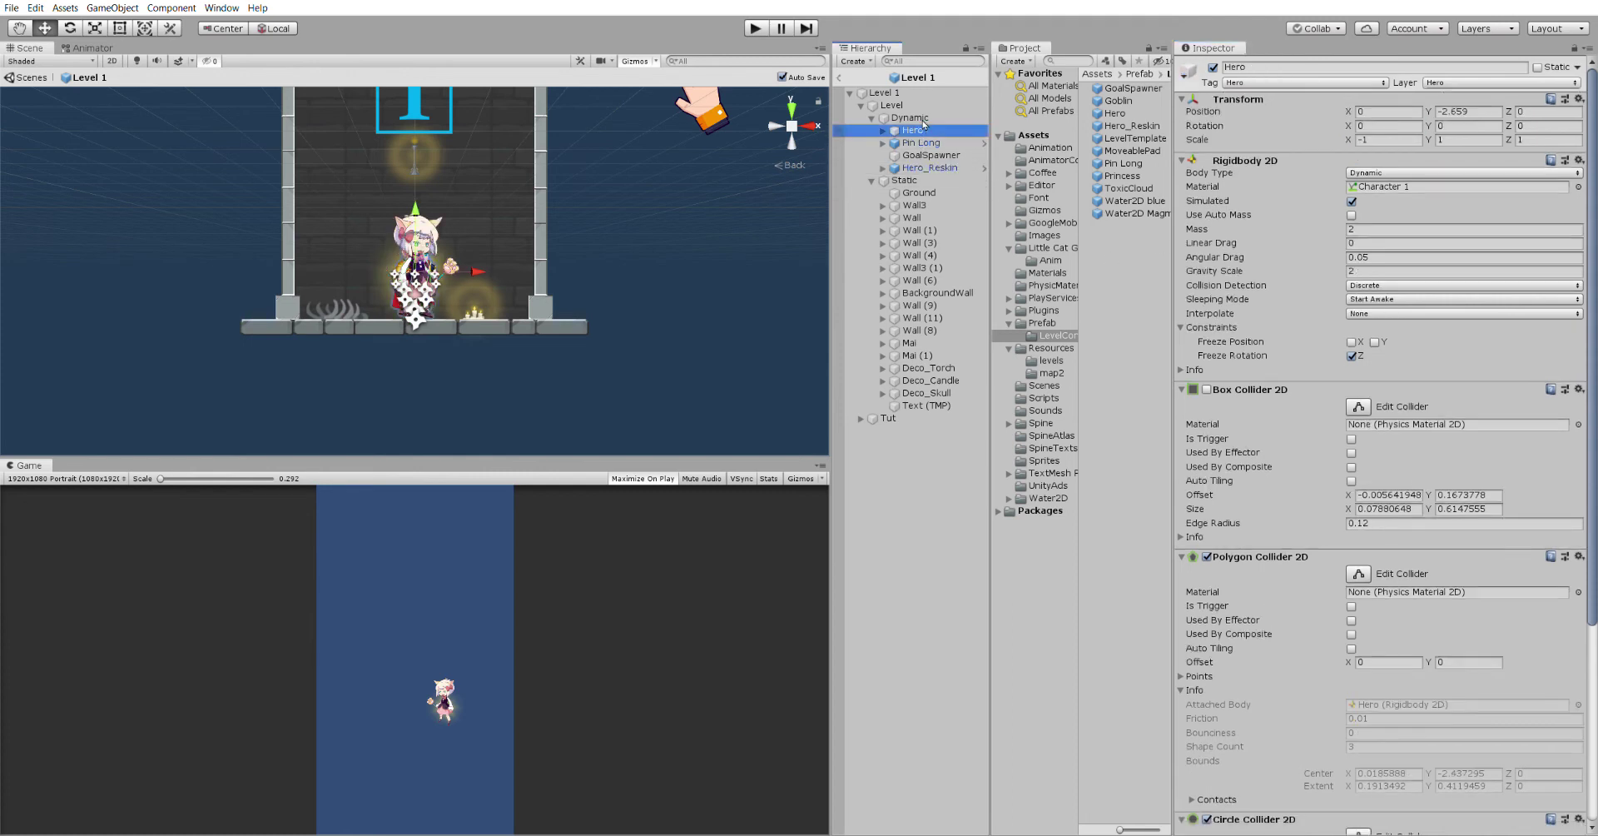
key("Delete")
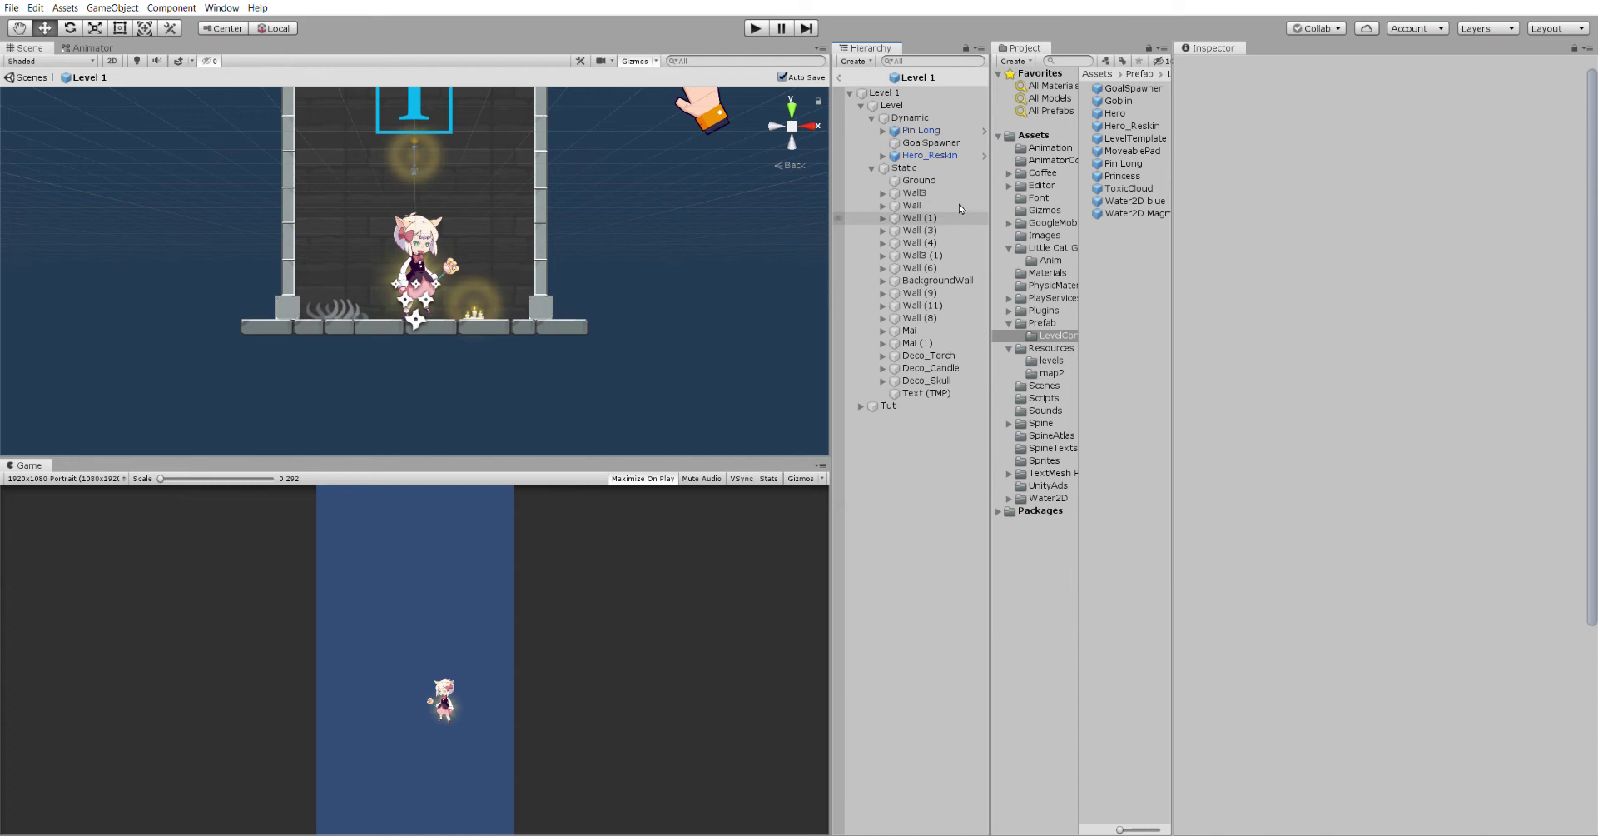
- Open the Level 2 prefab for editing and collapse its Hero and Pin Long objects in the object tree
left_click(1050, 361)
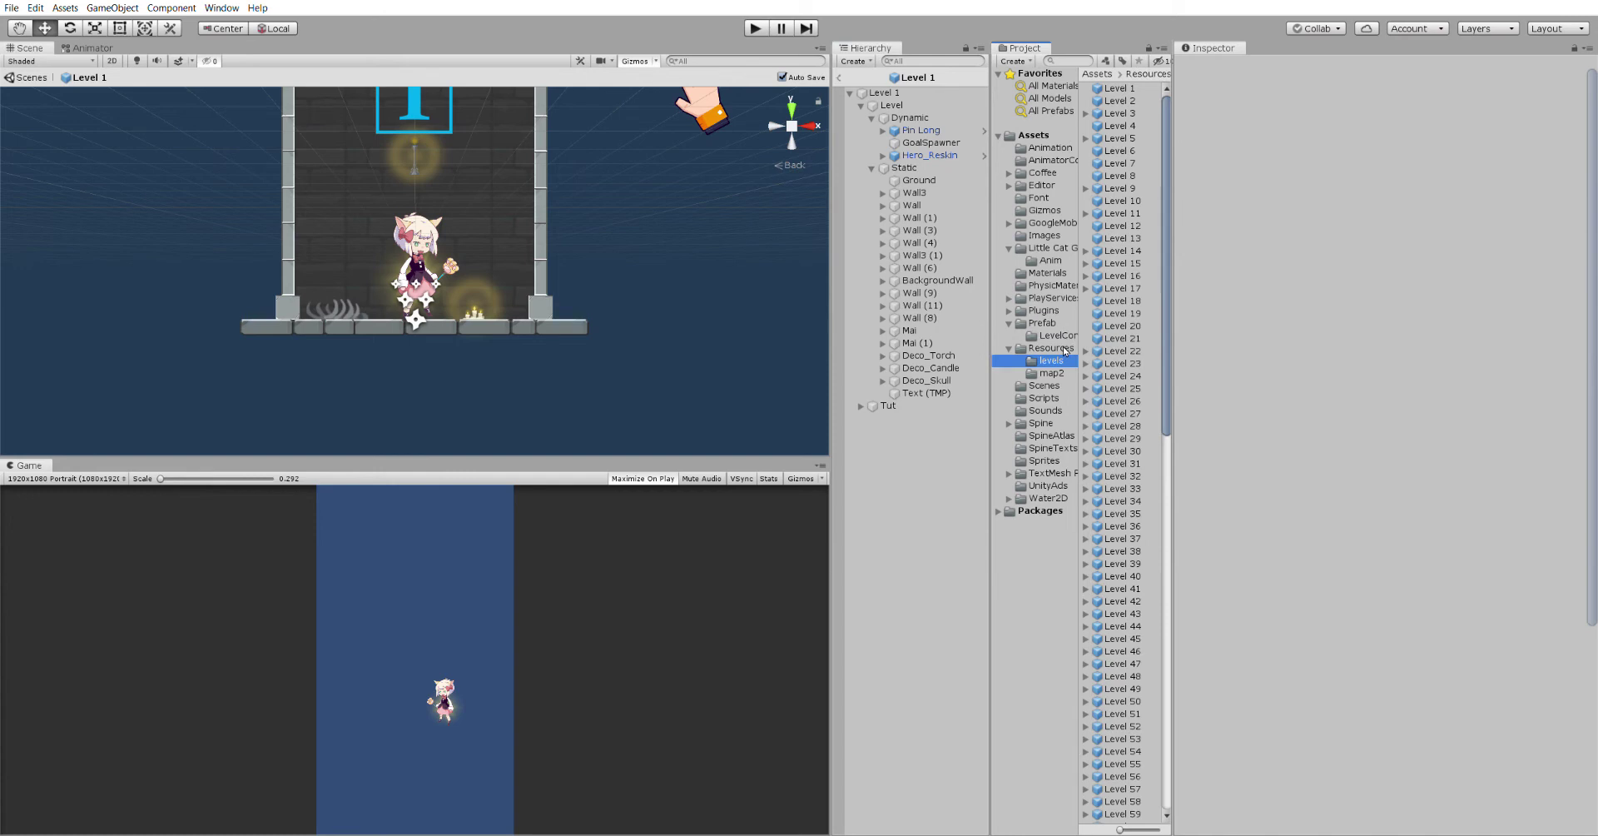
left_click(1117, 100)
left_click(1325, 106)
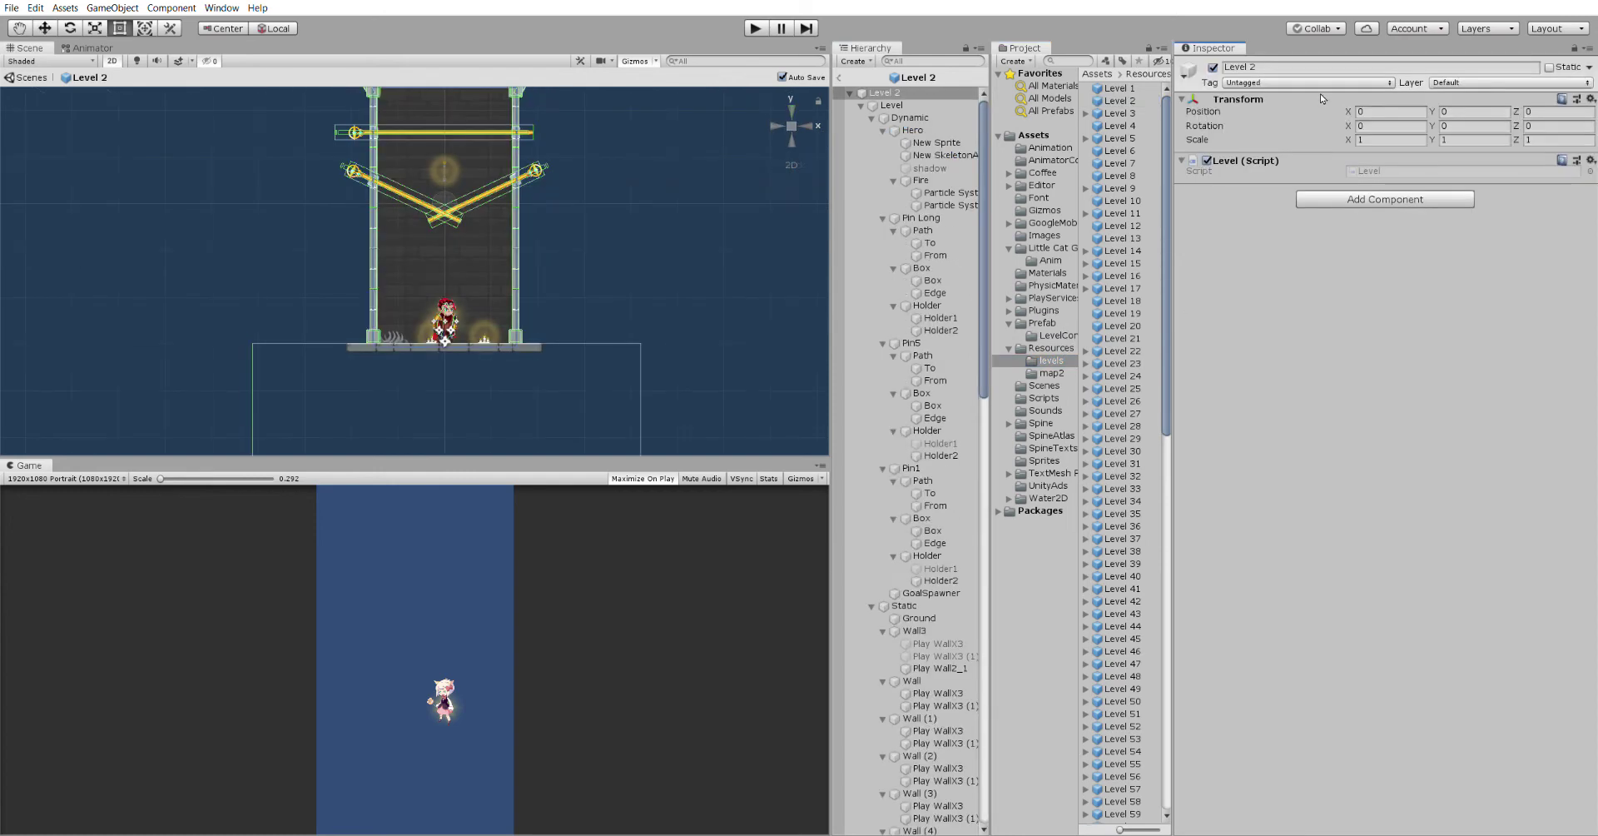
left_click(883, 130)
left_click(883, 142)
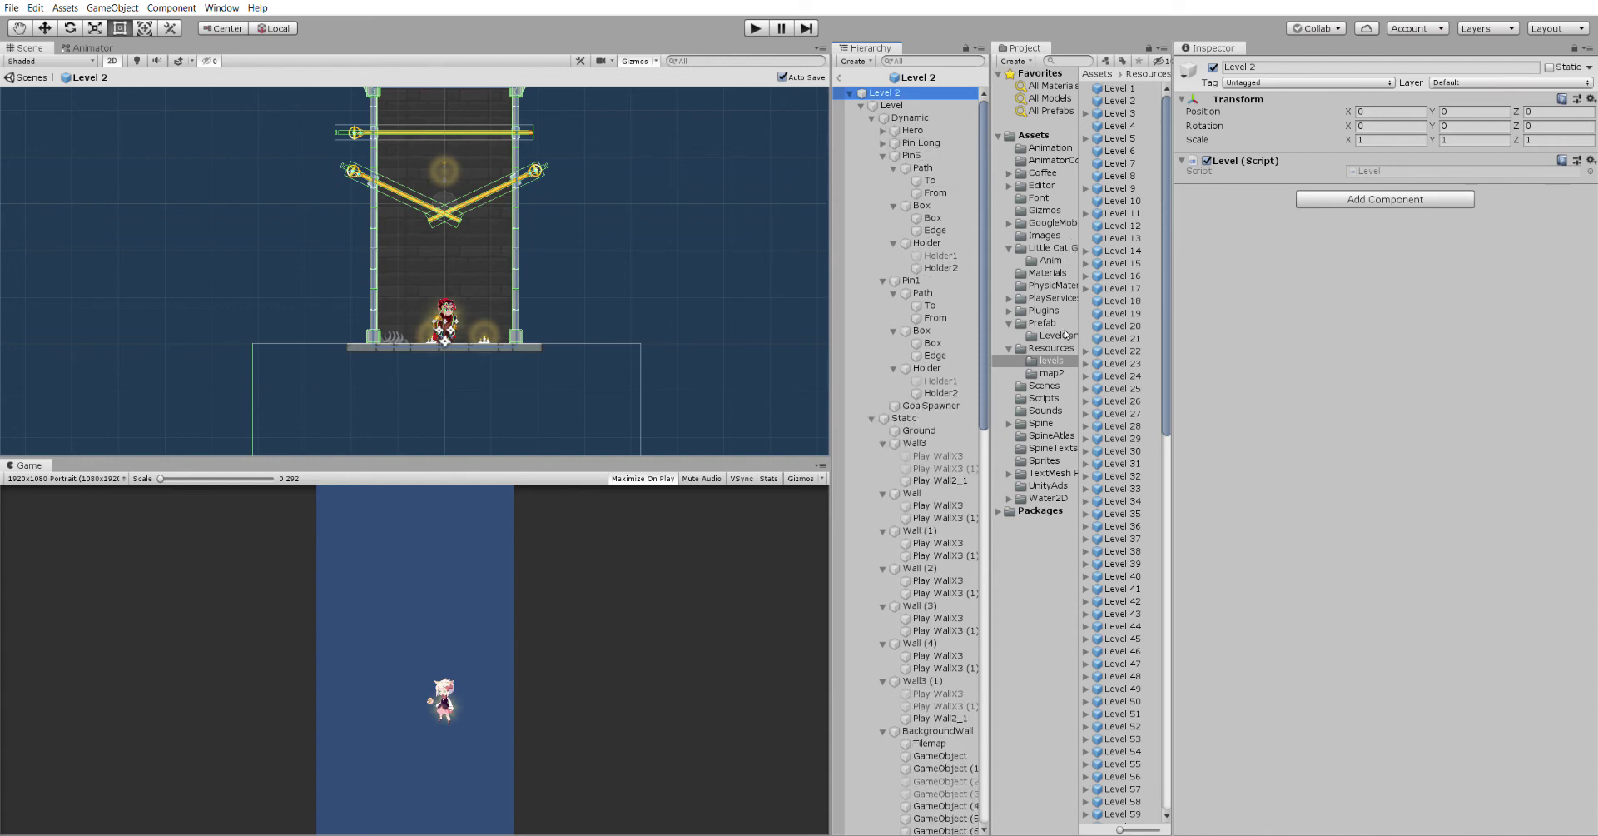
- Add Hero_Reskin to Level 2's Dynamic group, move it onto the old Hero at about X 0.06, Y -2.78, and save
left_click(1066, 335)
left_click_drag(1119, 115, 922, 106)
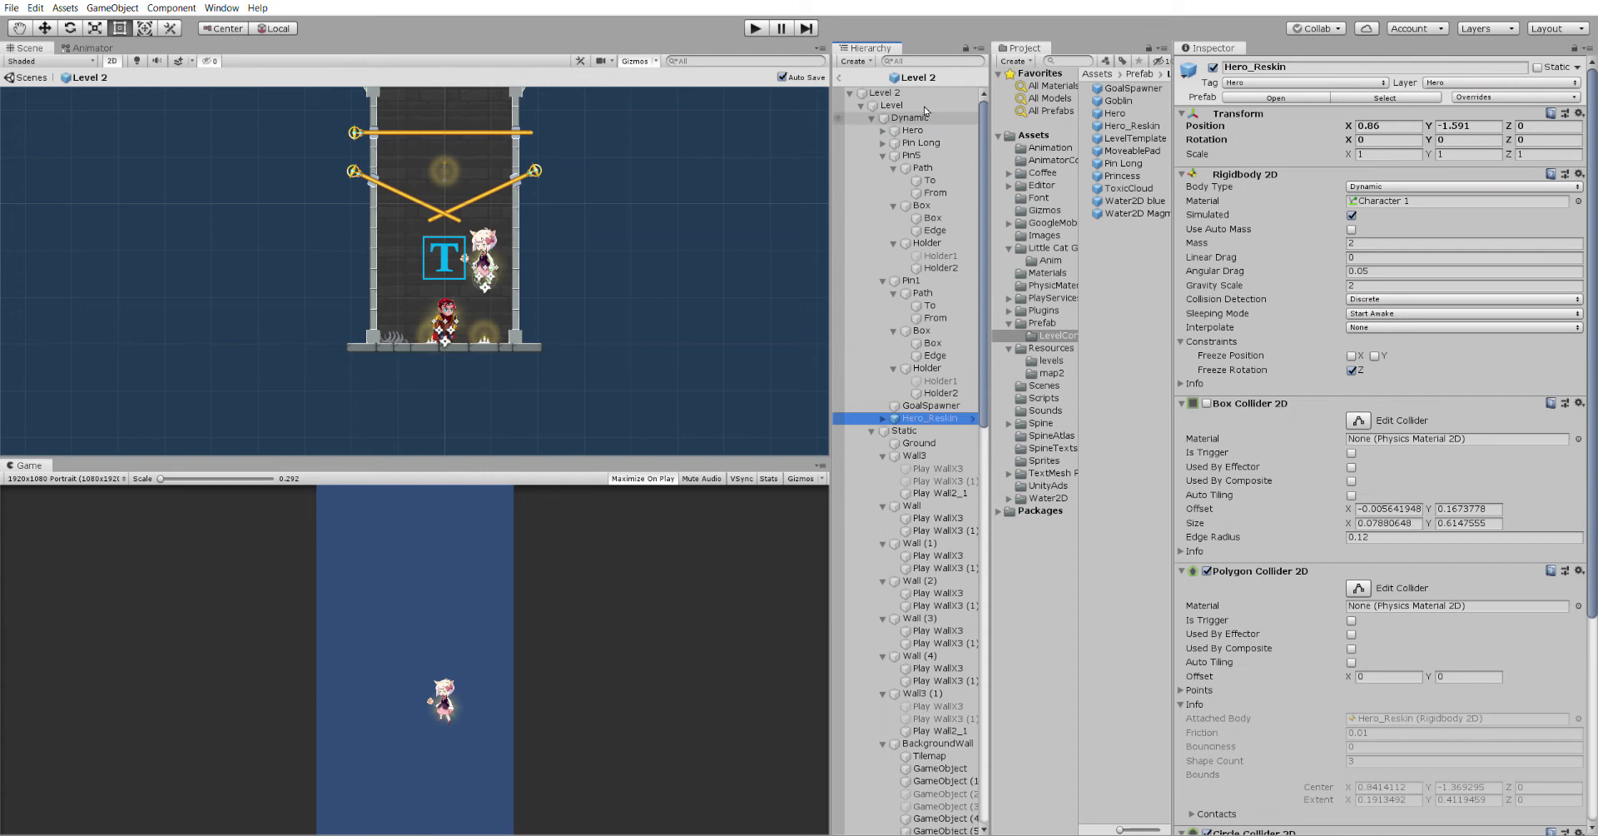
left_click(45, 28)
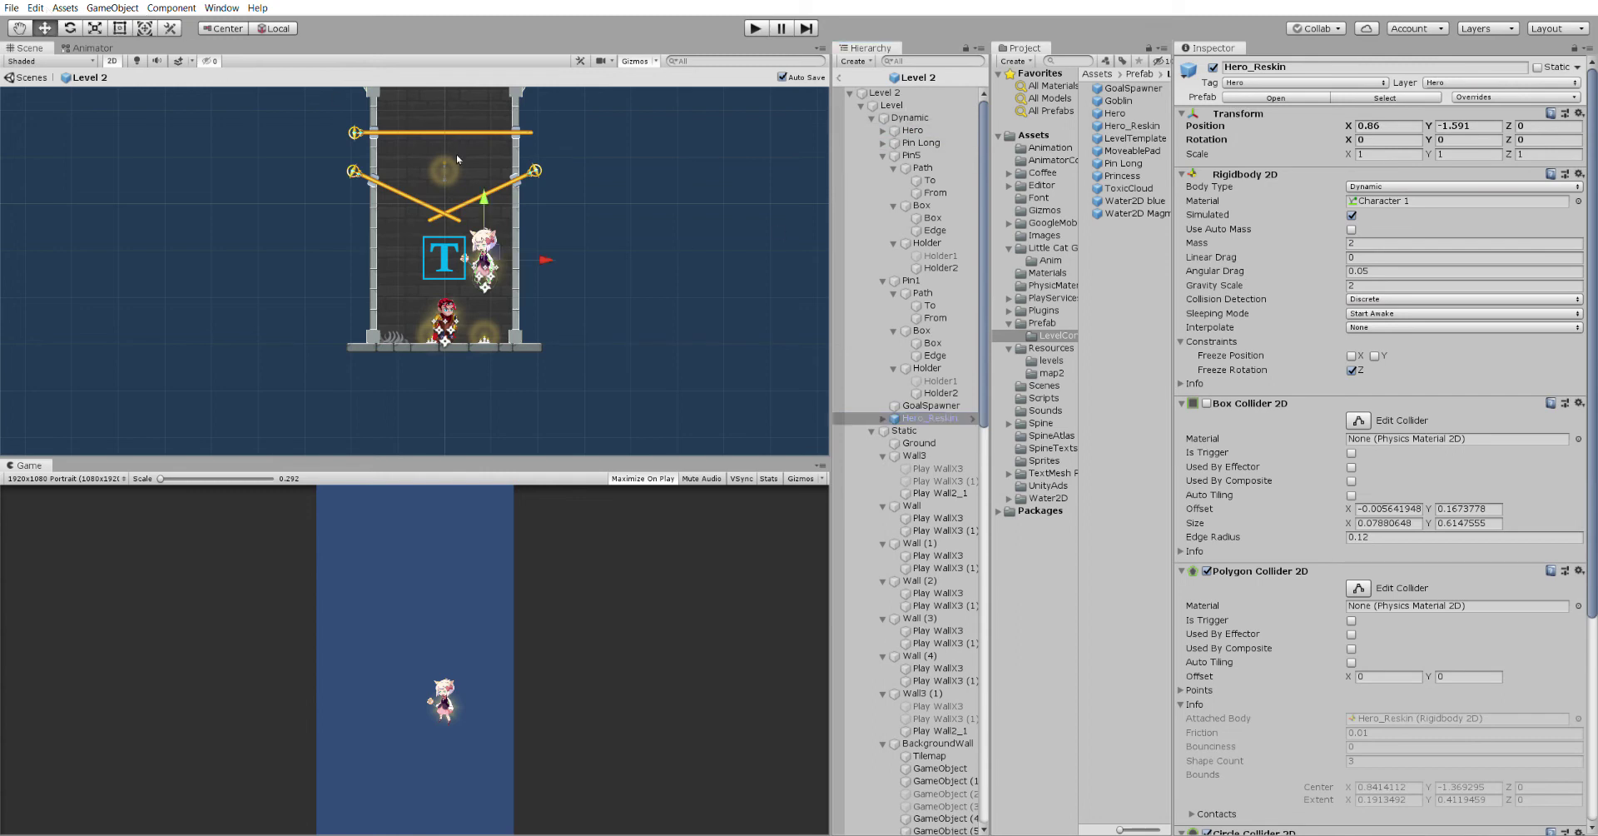
left_click_drag(486, 192, 489, 248)
left_click_drag(539, 314, 503, 314)
key("ctrl+s")
double_click(924, 418)
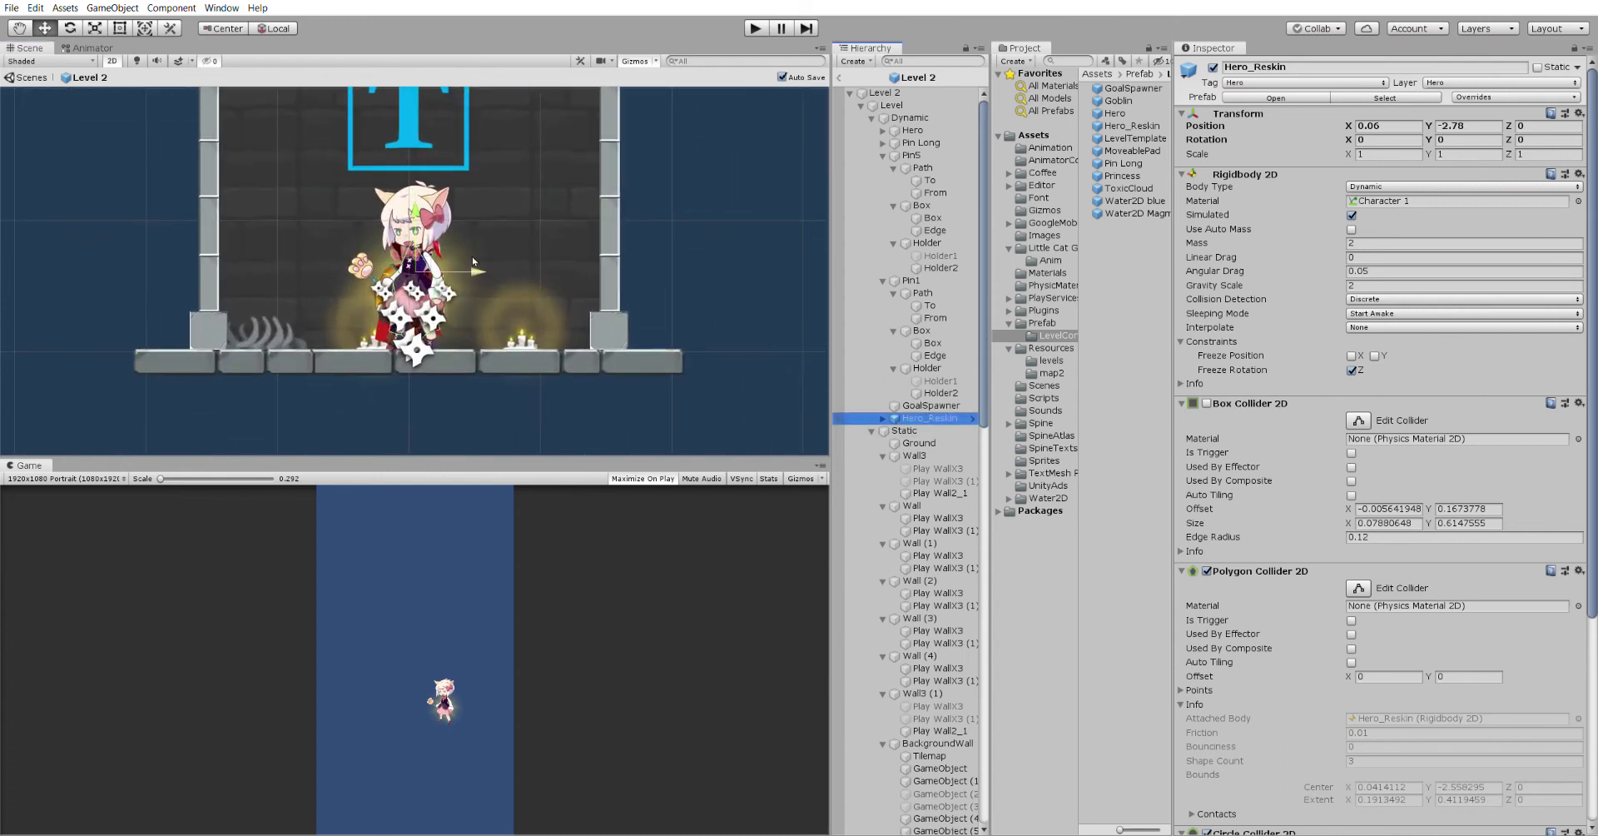
- Set Hero_Reskin's X scale to -1 in Level 2, adjust its position to about X -0.011, Y -2.81, and save
left_click(1380, 153)
left_click(1382, 153)
type("-")
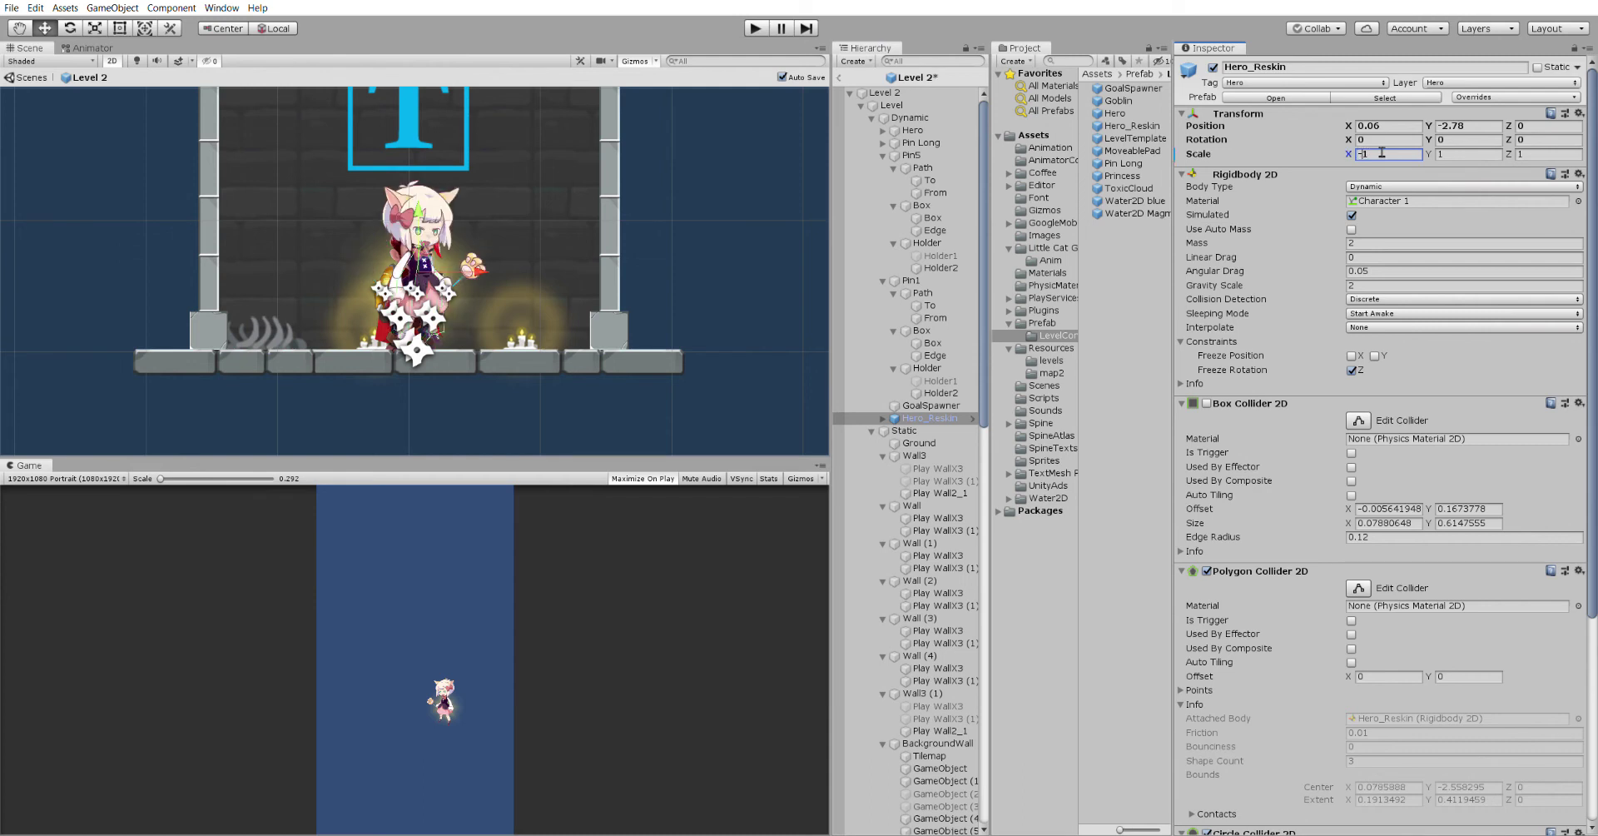
left_click_drag(498, 250, 471, 265)
left_click_drag(412, 210, 412, 208)
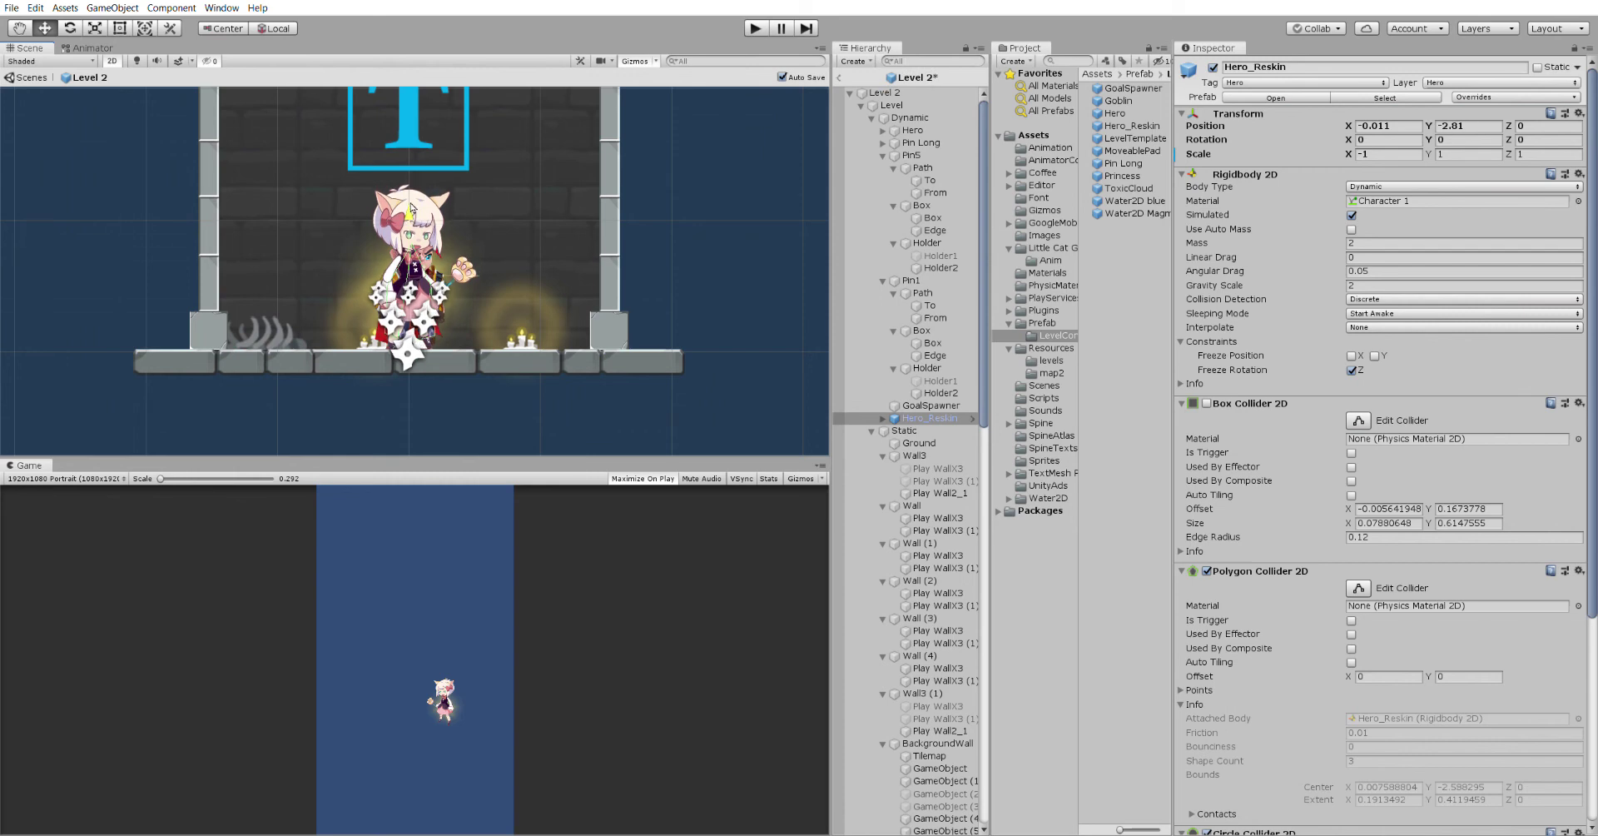
key("ctrl+s")
- Open the Level 3 prefab from the levels folder for editing
left_click(1065, 359)
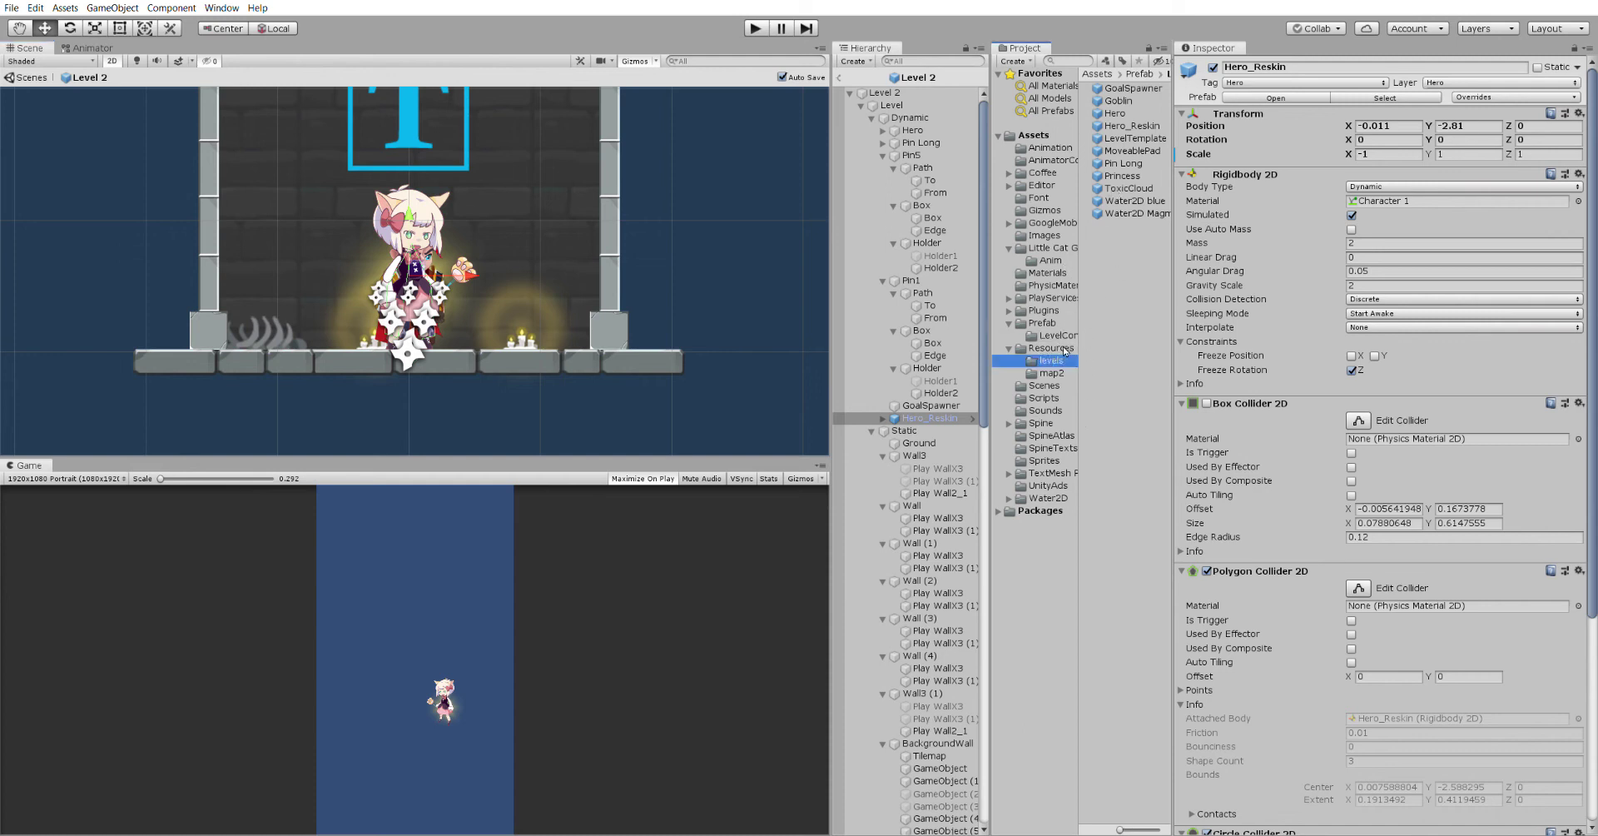
left_click(1119, 113)
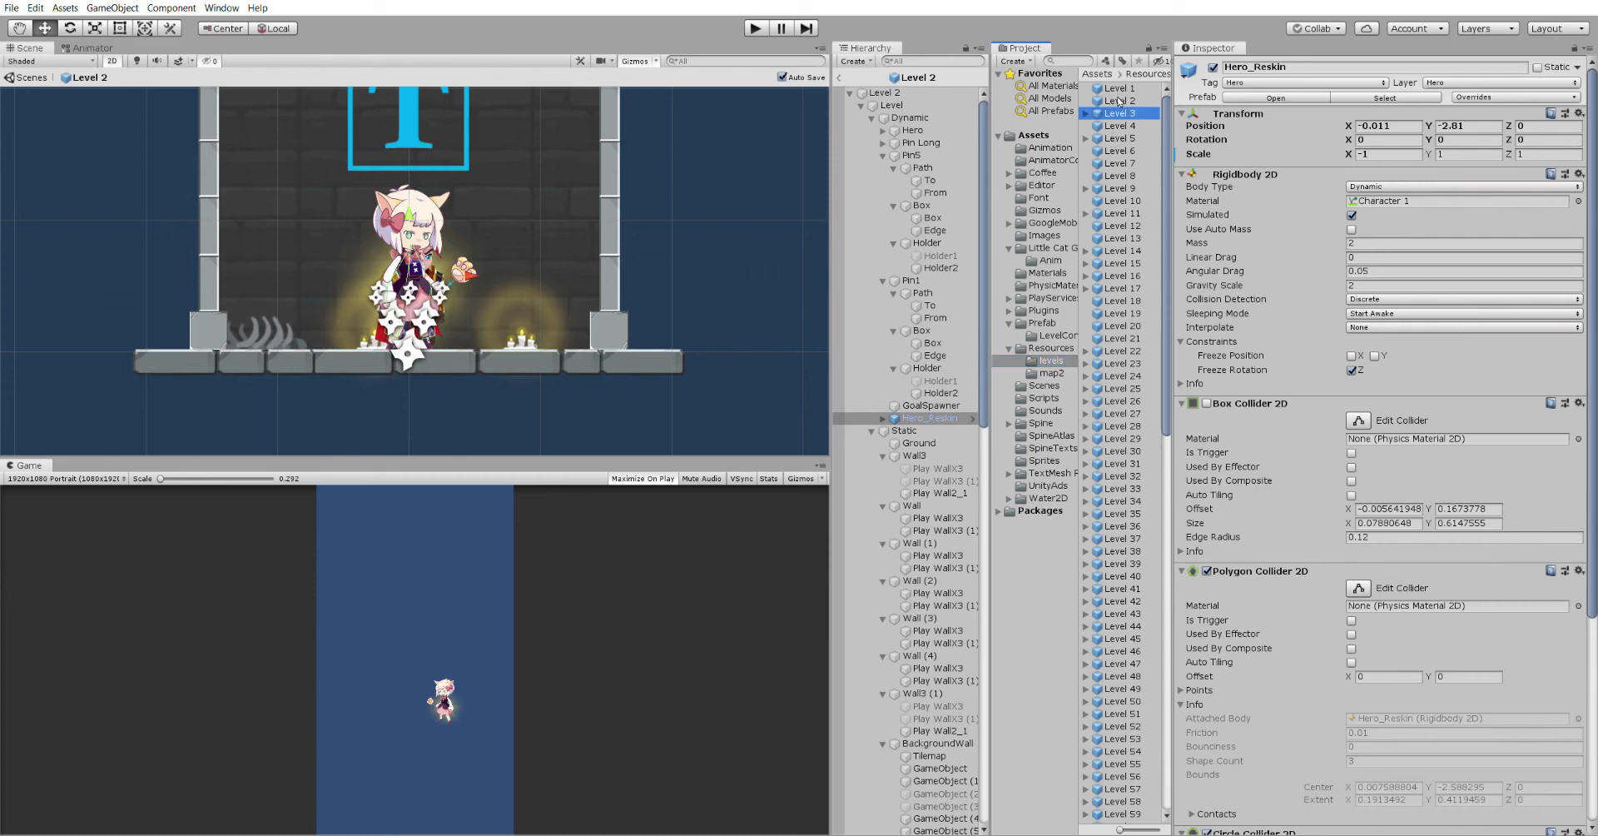
left_click(1315, 103)
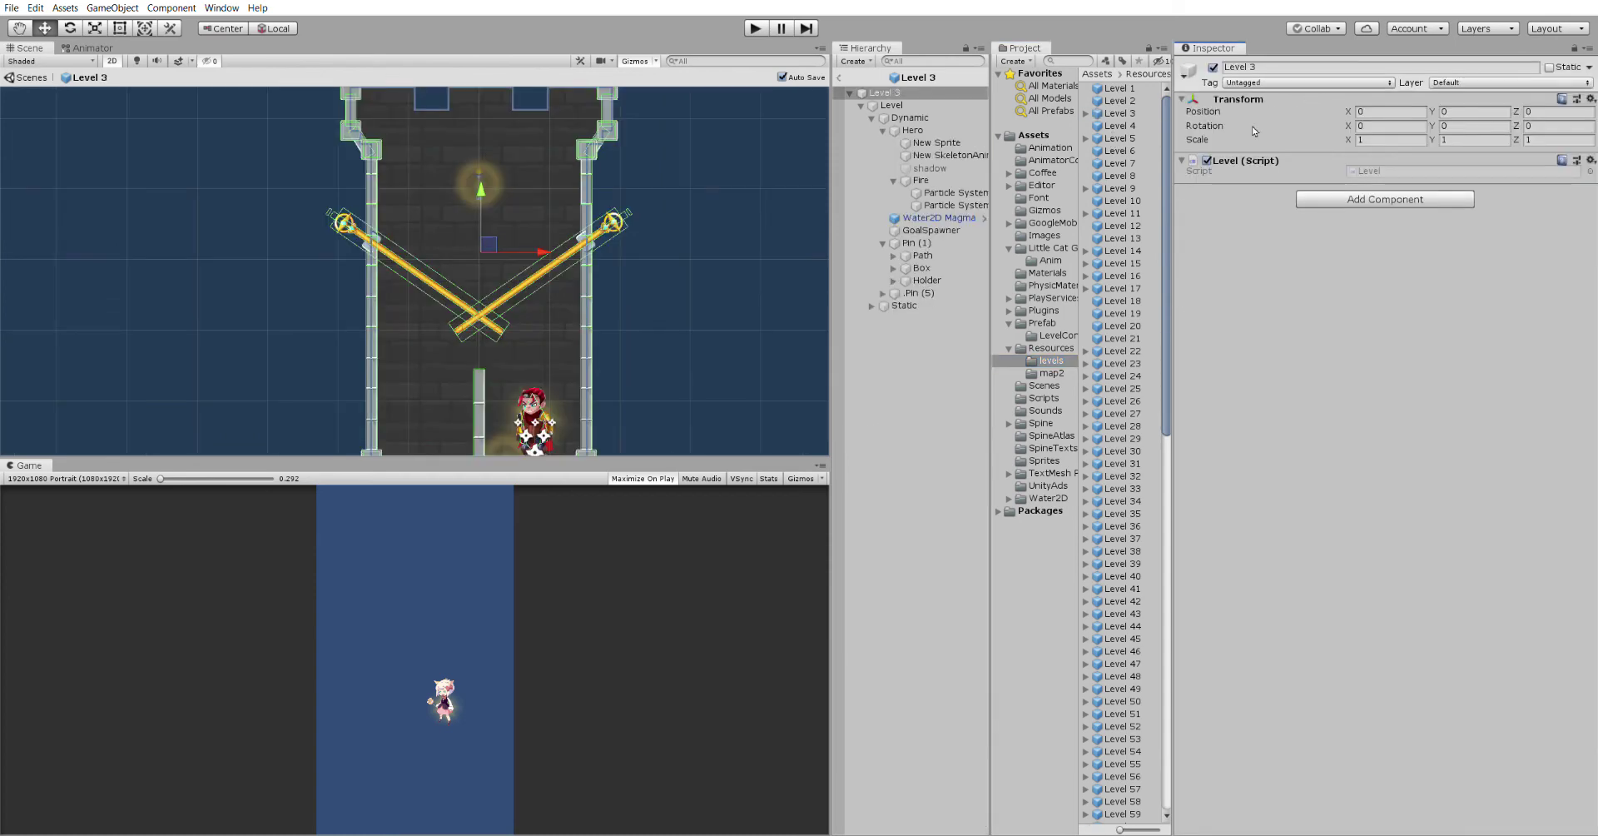
- Collapse the old Hero object in Level 3's Dynamic group and delete it
left_click(883, 130)
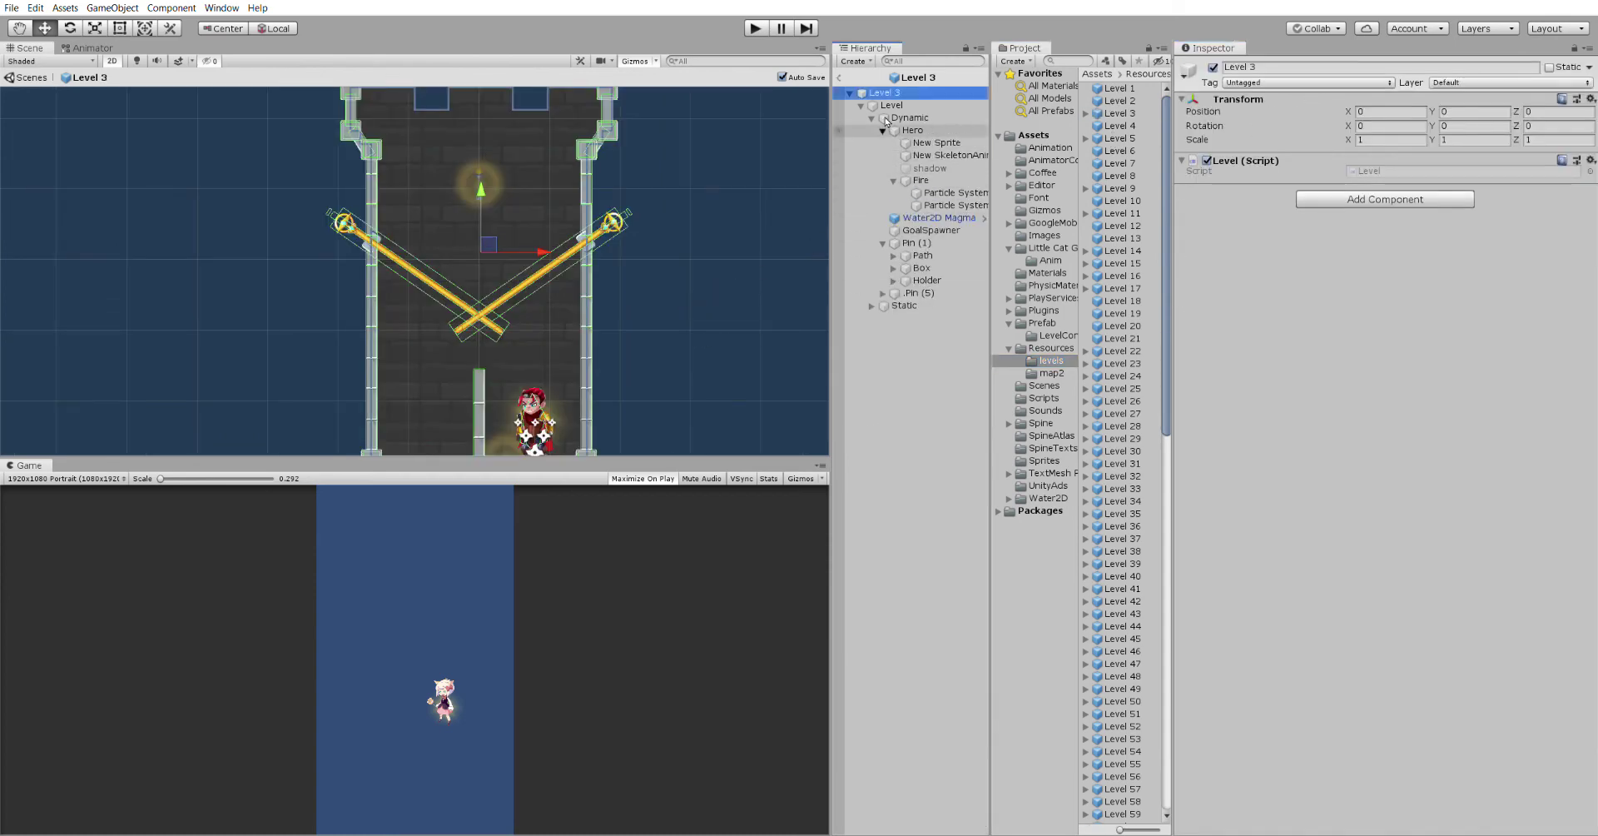
key("Down")
key("Down")
key("Down")
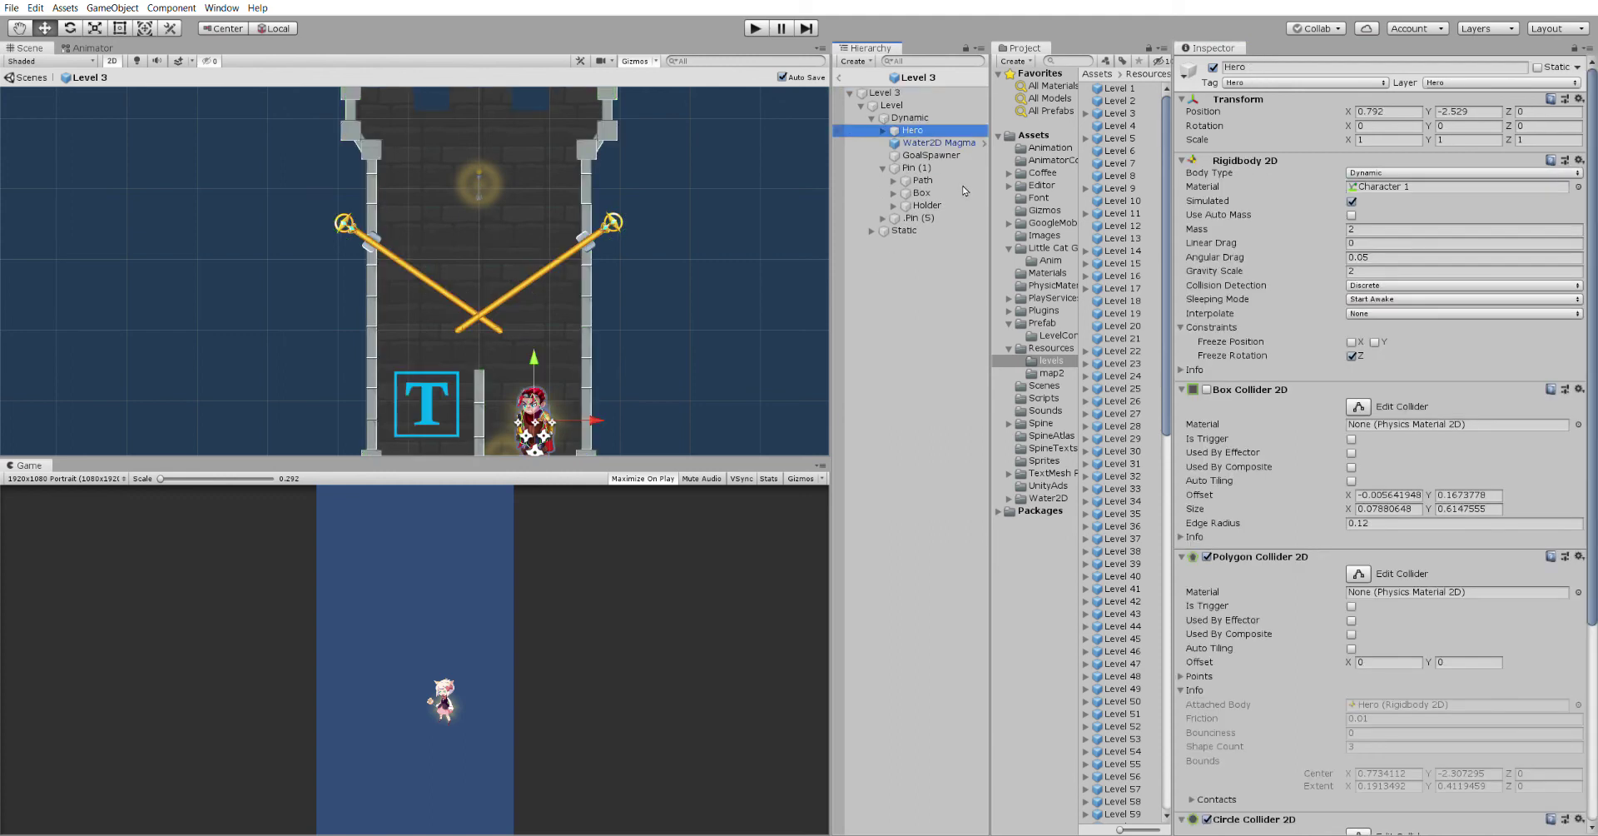
key("Delete")
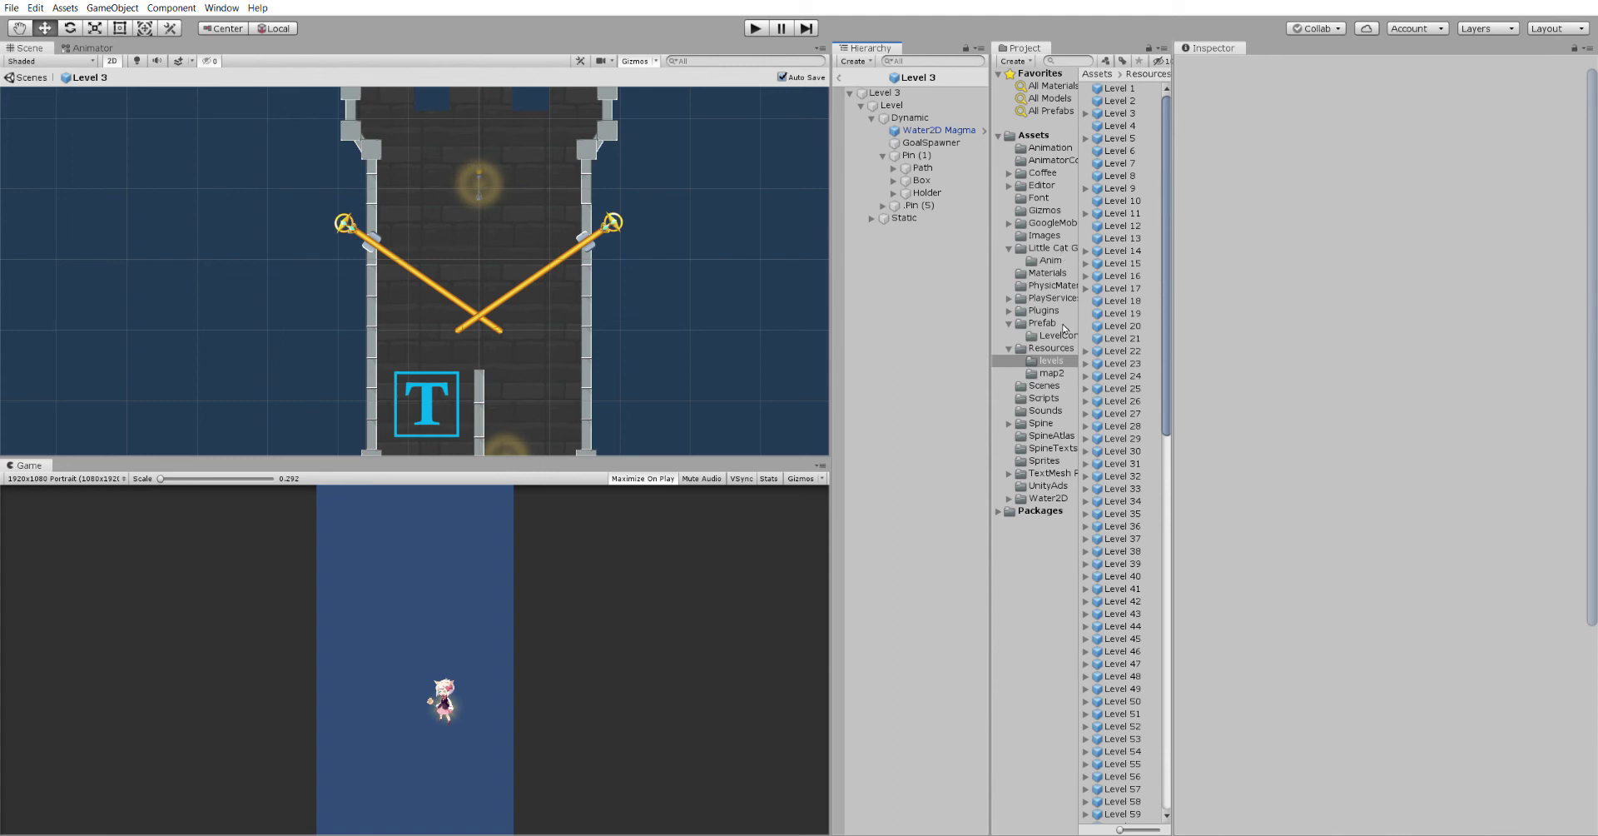
- Add Hero_Reskin from the LevelConstructor prefabs to Level 3's Dynamic group, move it to about X 0.86, Y -2.765, and save
left_click(1064, 333)
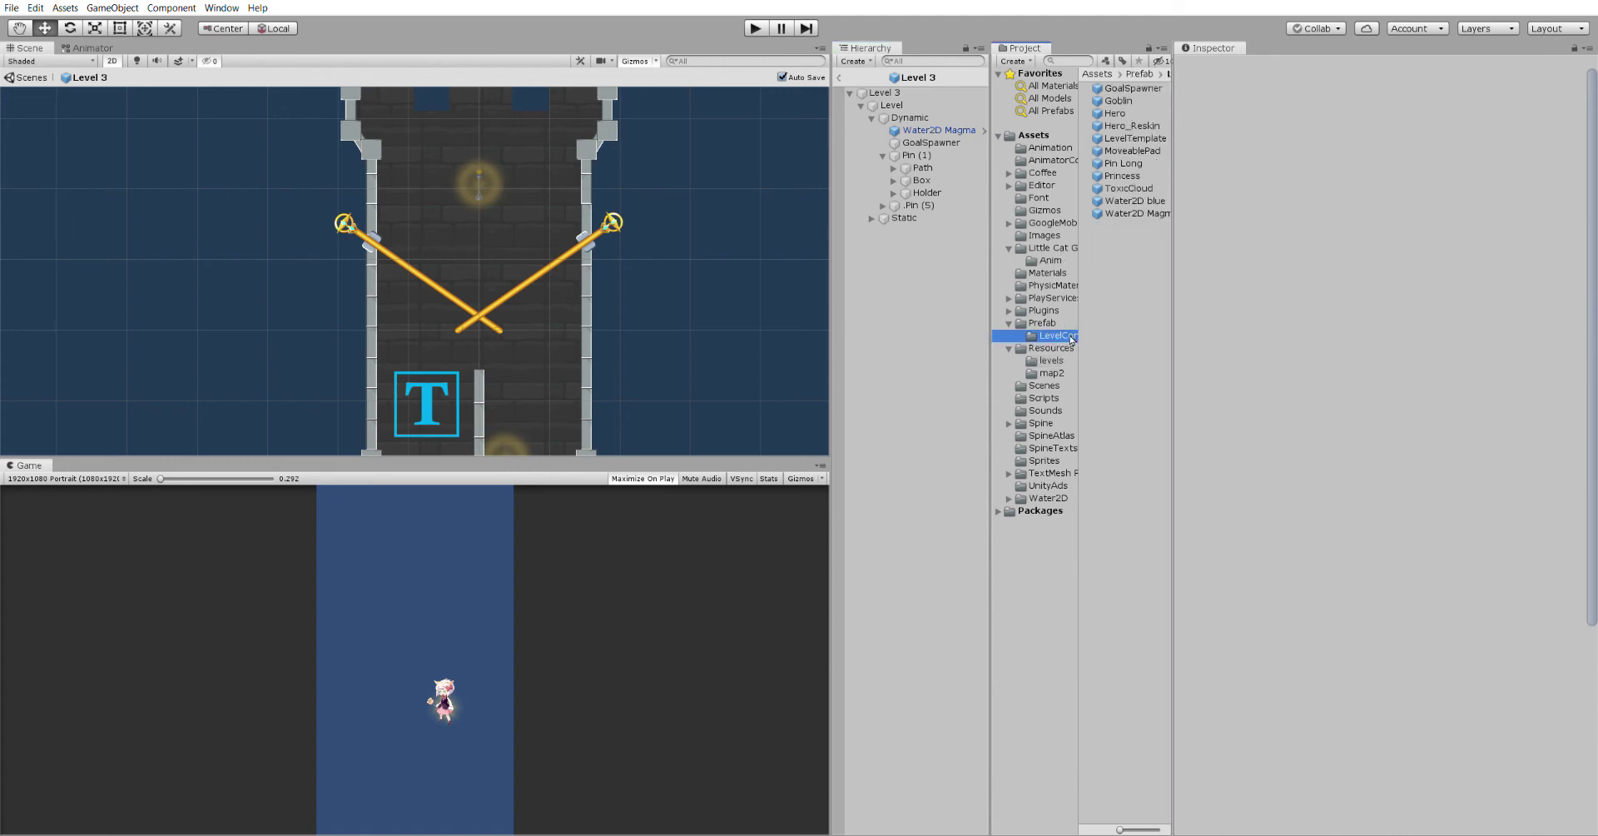
left_click(1054, 323)
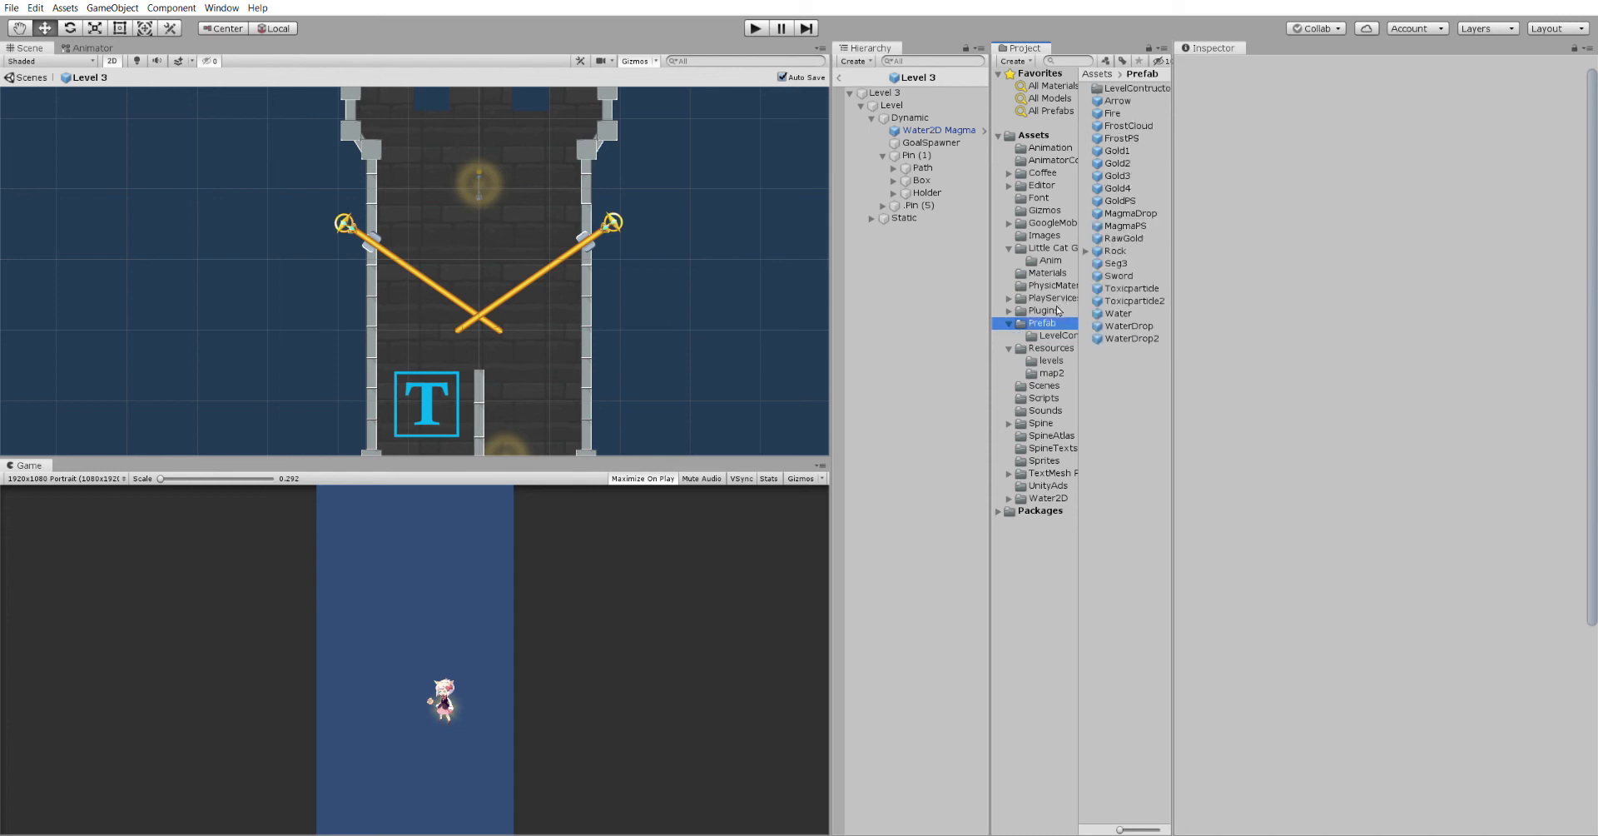
left_click(1058, 333)
left_click_drag(1119, 124, 937, 113)
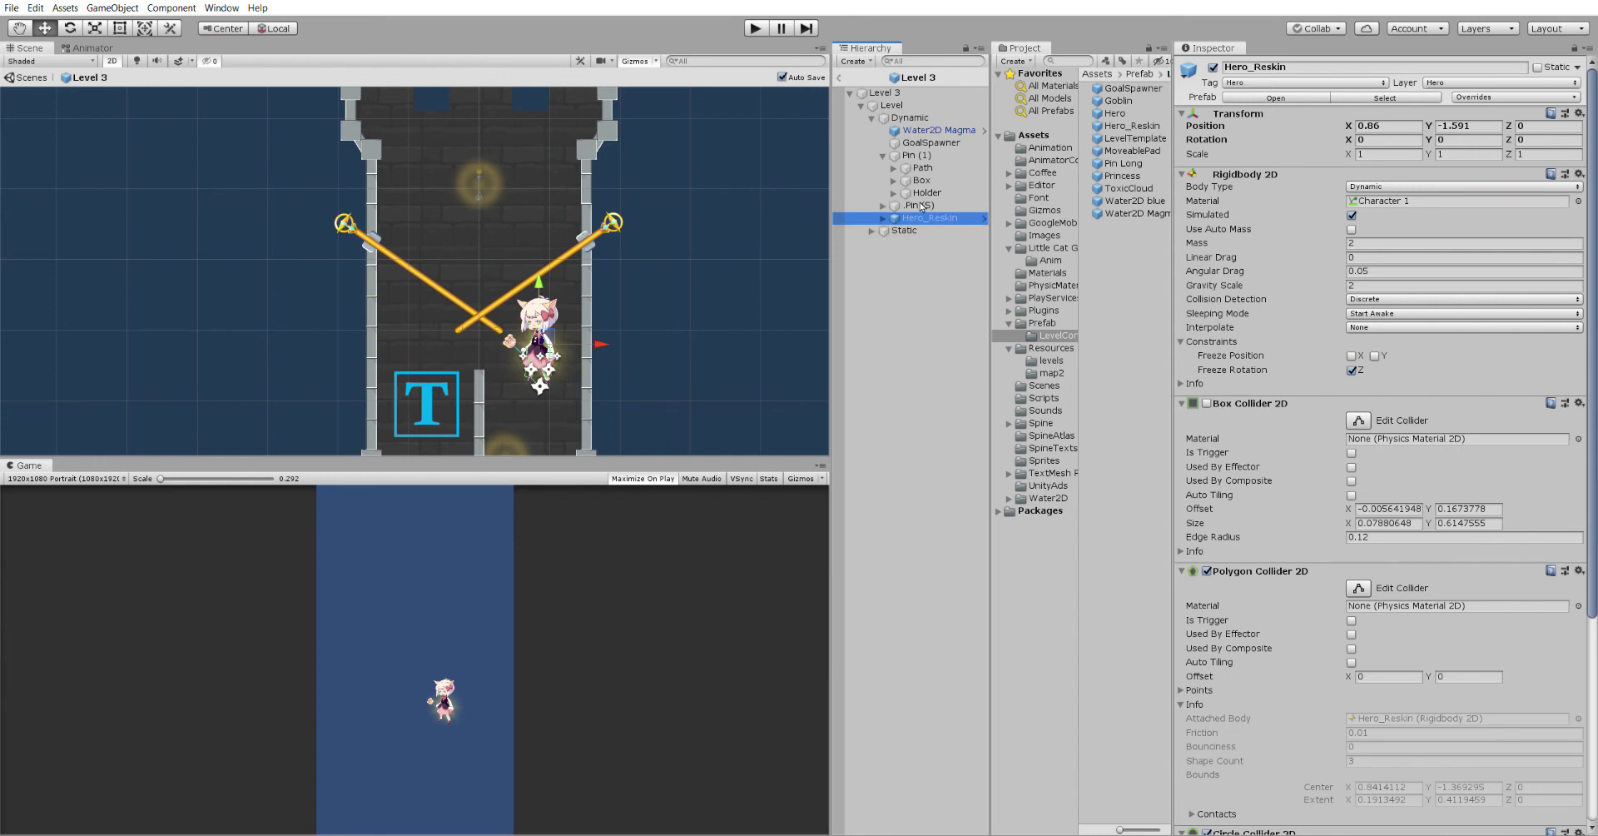
key("f")
scroll(432, 222, "down", 3)
left_click_drag(432, 223, 443, 316)
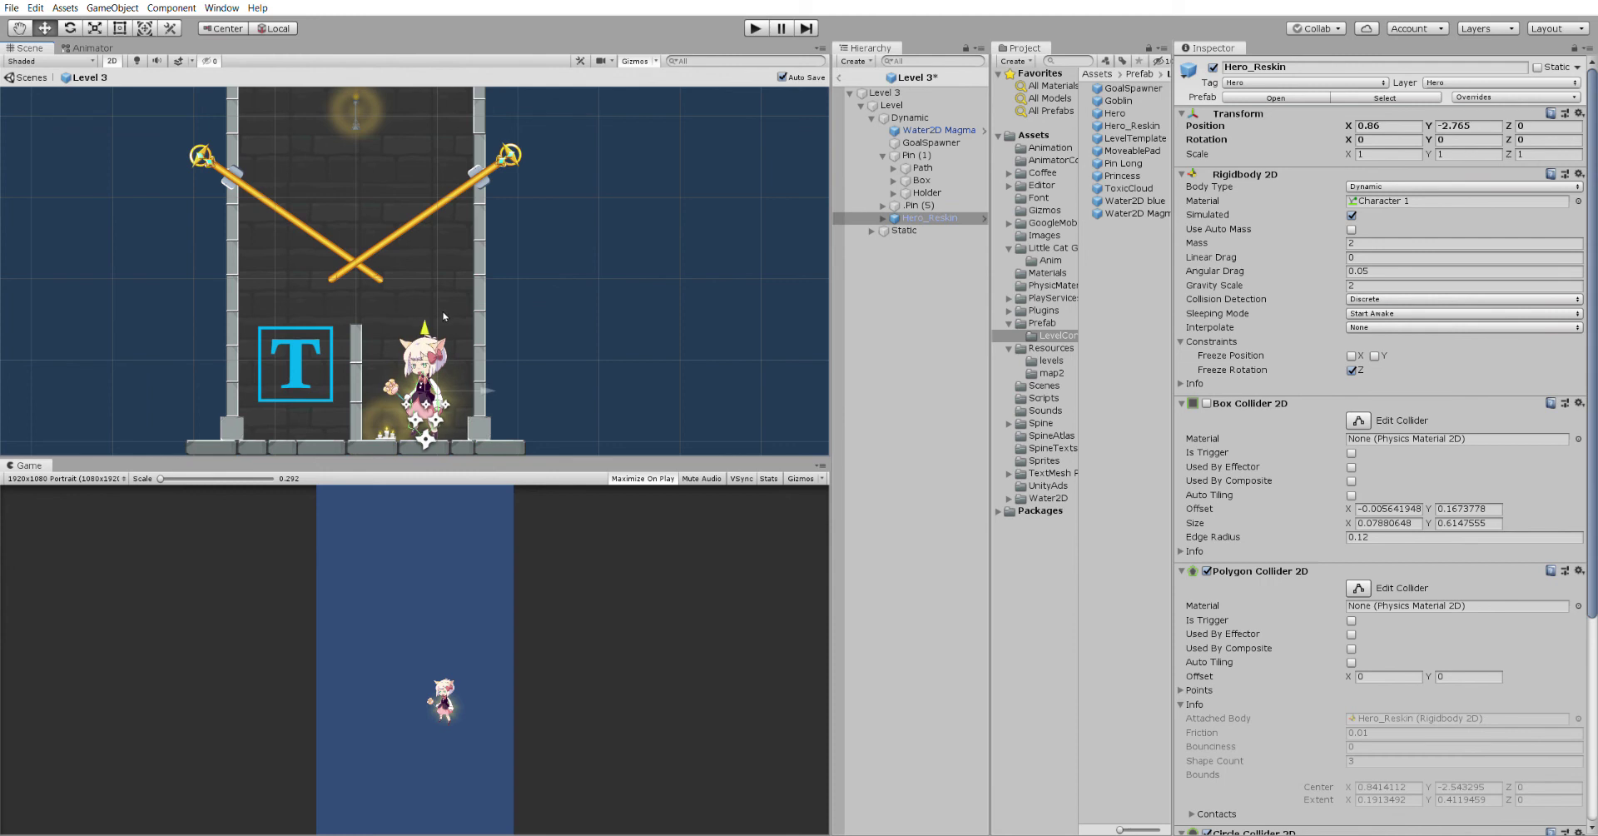
key("ctrl+s")
- Open the Level 4 prefab for editing and delete the old Hero object from its Dynamic group
left_click(1050, 360)
left_click(1114, 125)
left_click(1349, 108)
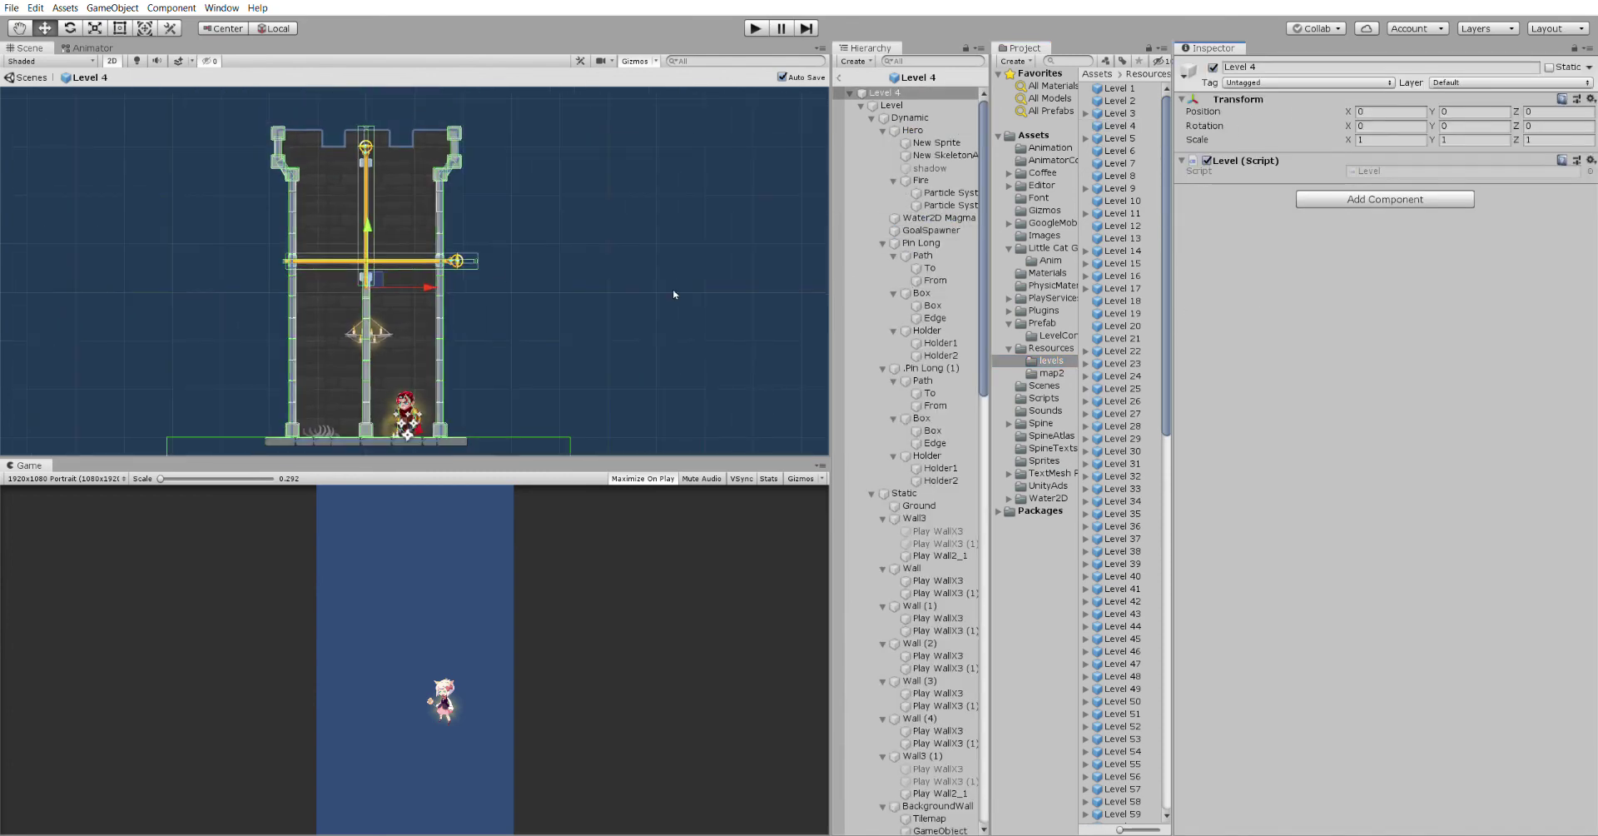
left_click(900, 130)
left_click(883, 131)
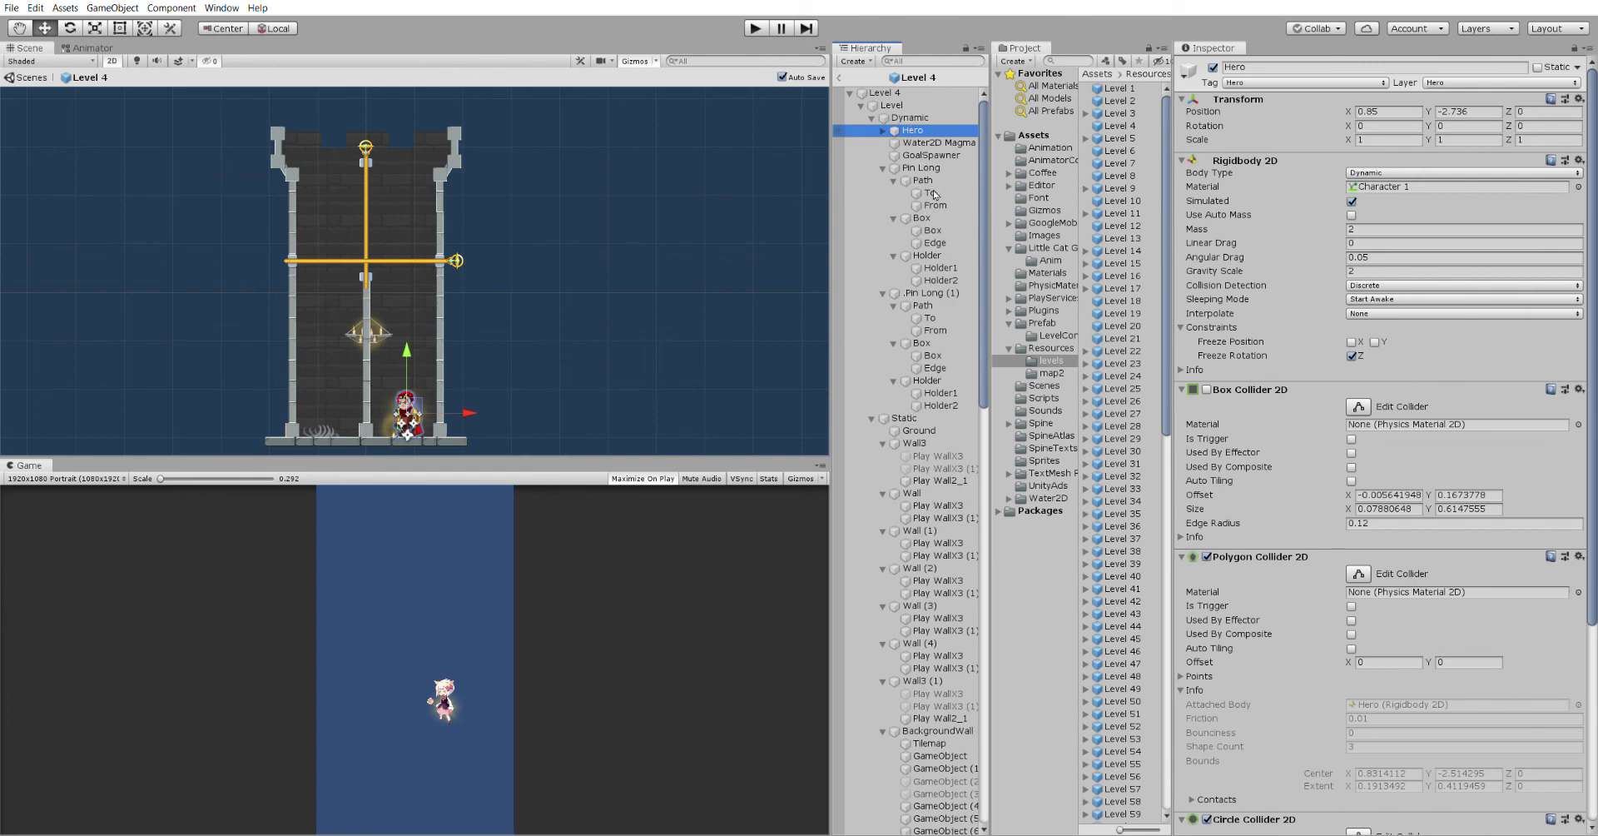
key("Delete")
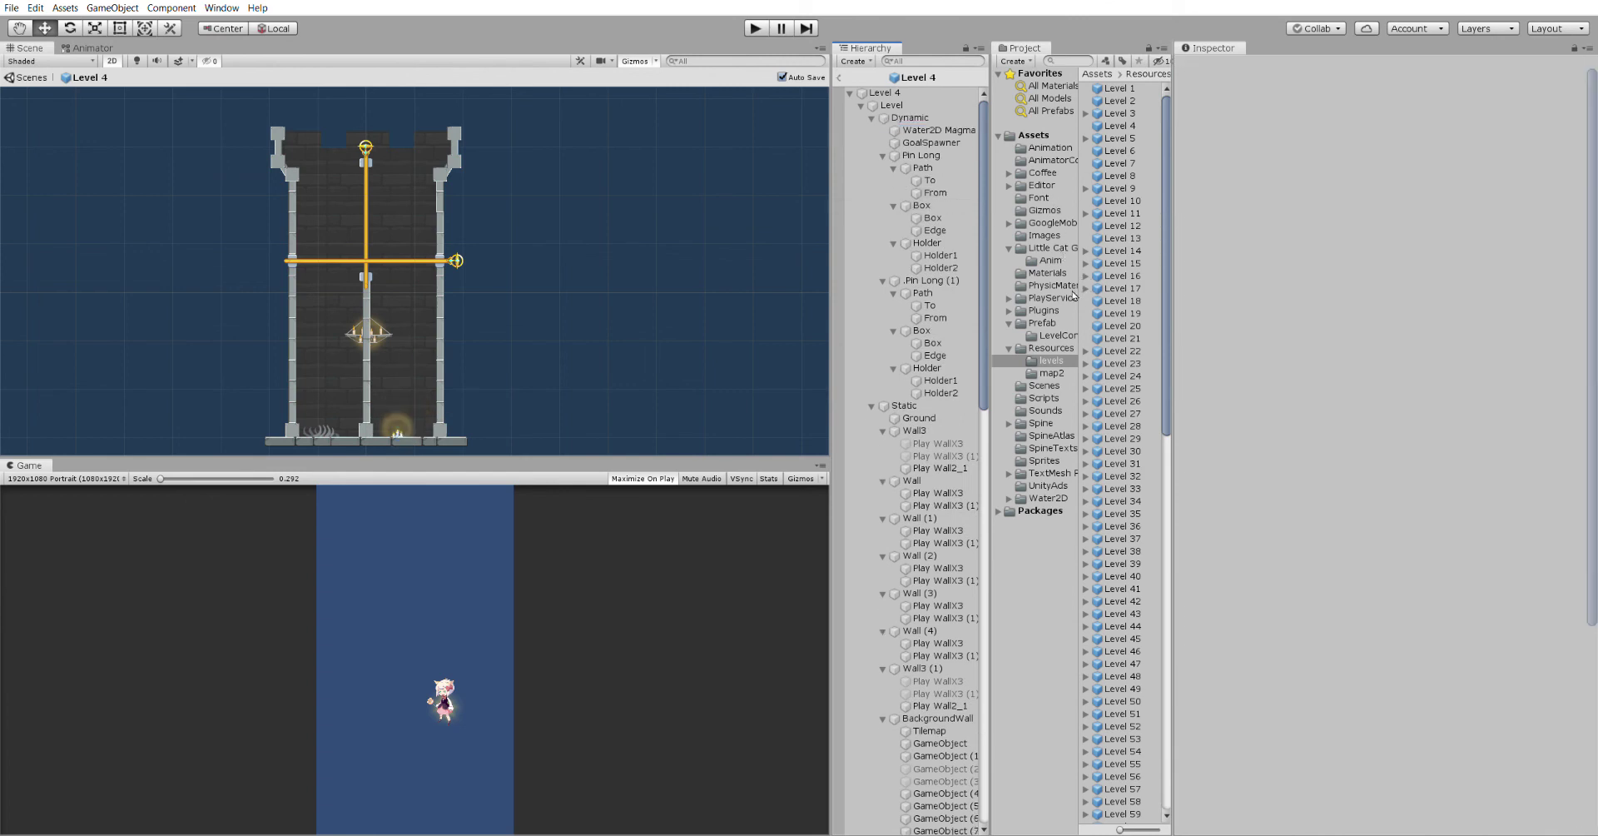
- Add Hero_Reskin to Level 4's Dynamic group, lower it onto the floor at about X 0.86, Y -2.77, and save
left_click(1071, 336)
left_click_drag(1116, 125, 936, 103)
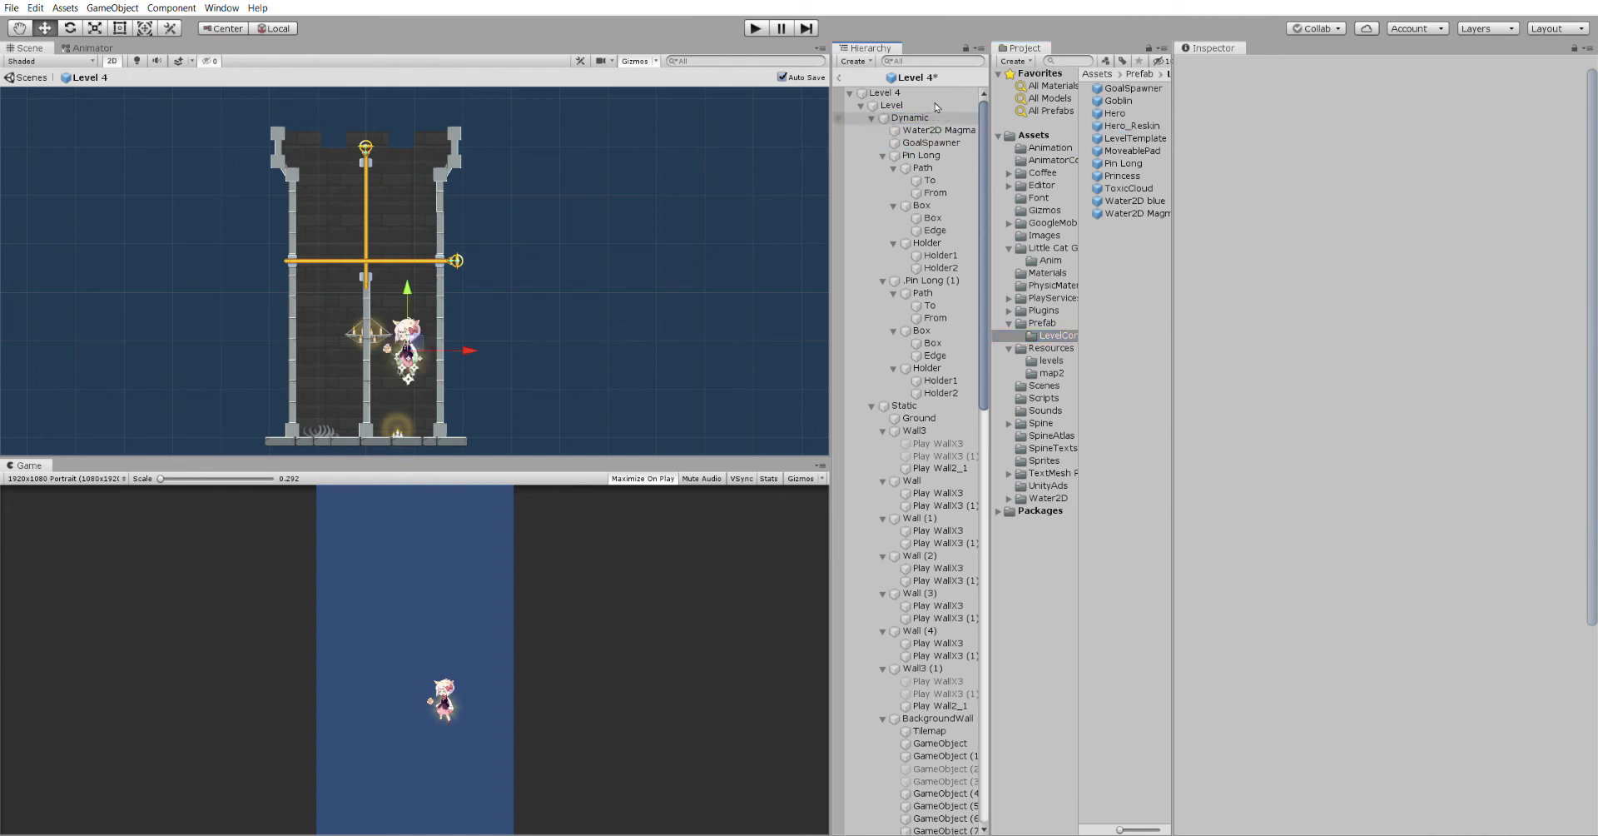
left_click_drag(413, 278, 416, 333)
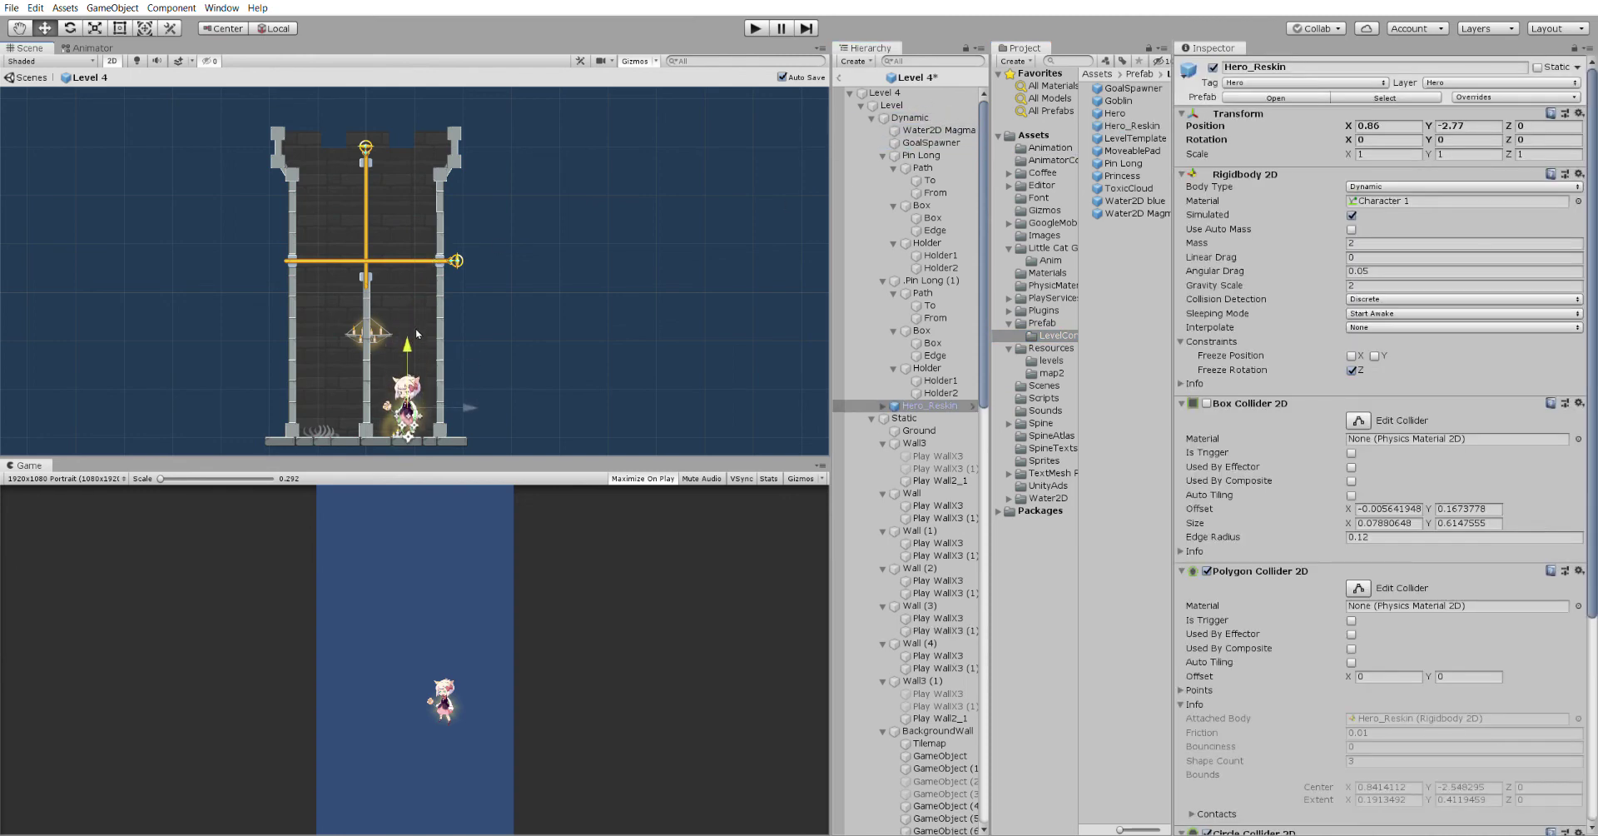
key("ctrl+s")
- Open the Level 5 prefab for editing and delete the old Hero object from its Dynamic group
left_click(1063, 322)
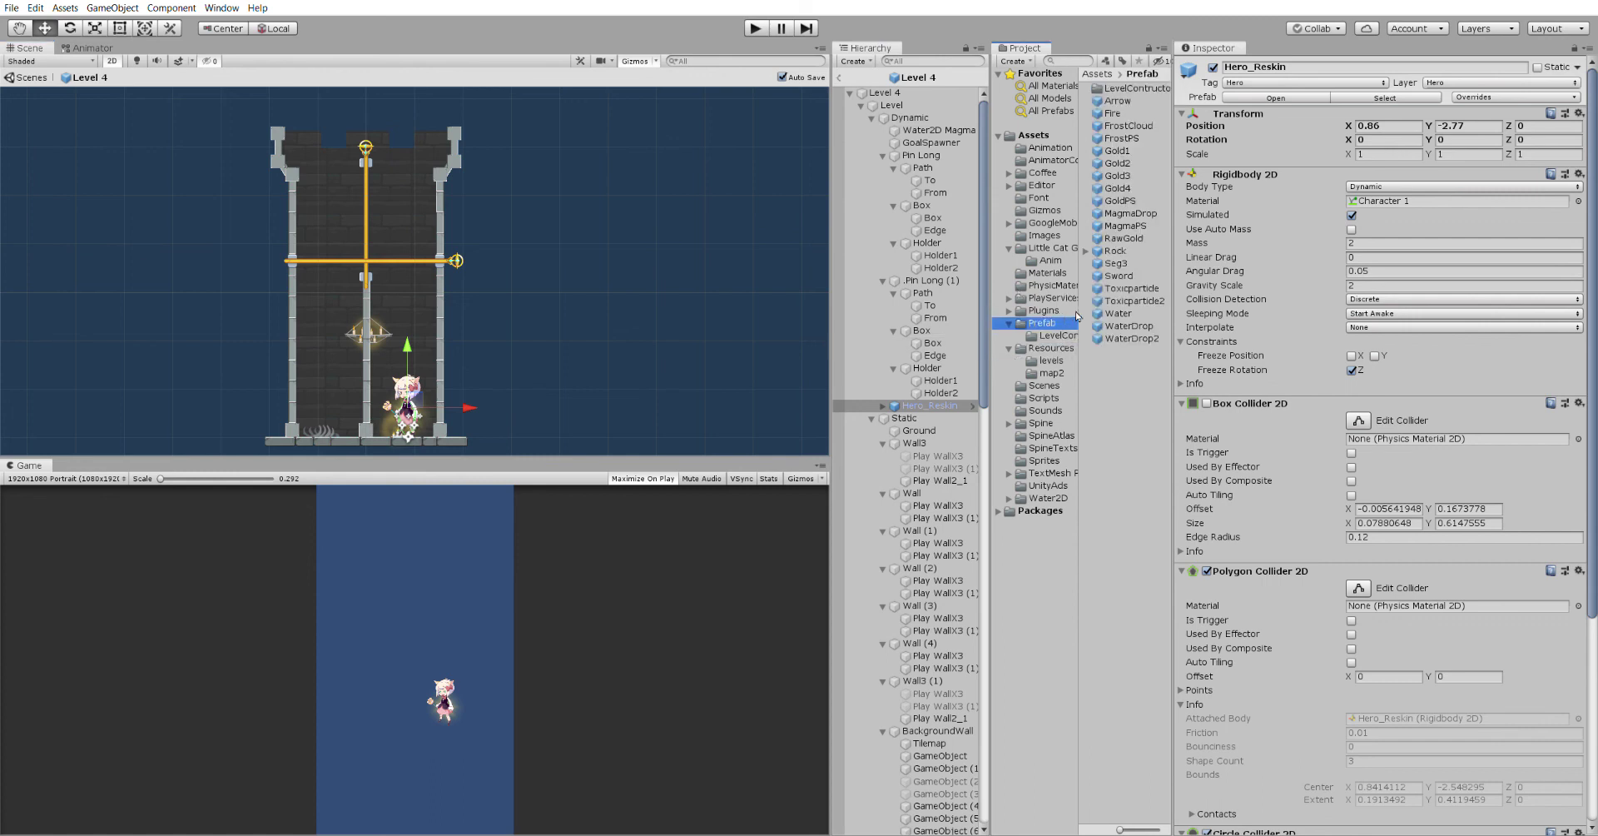
left_click(1070, 360)
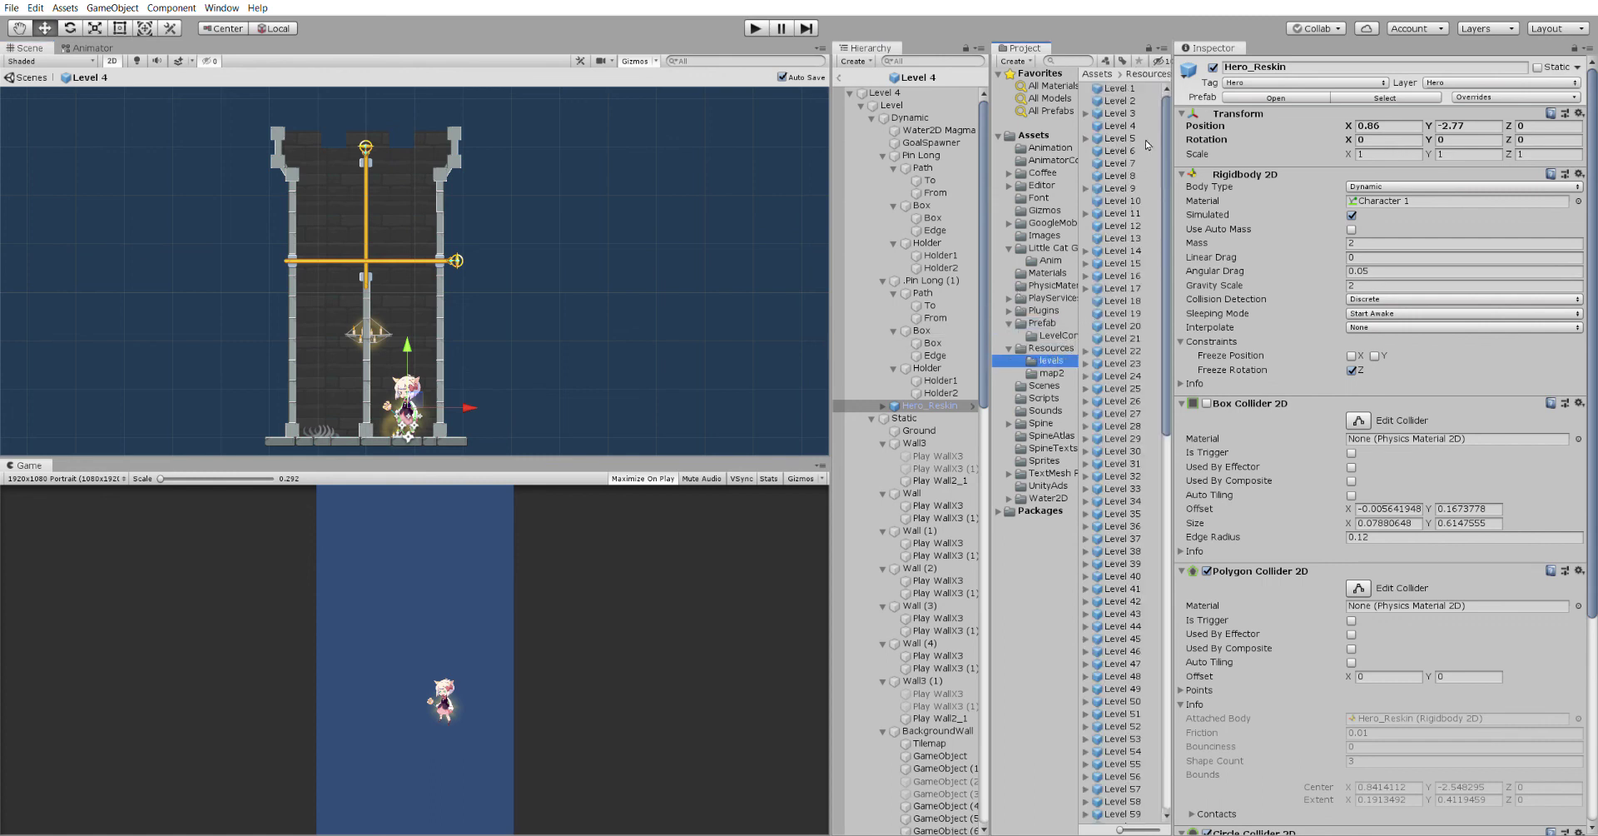
double_click(1120, 138)
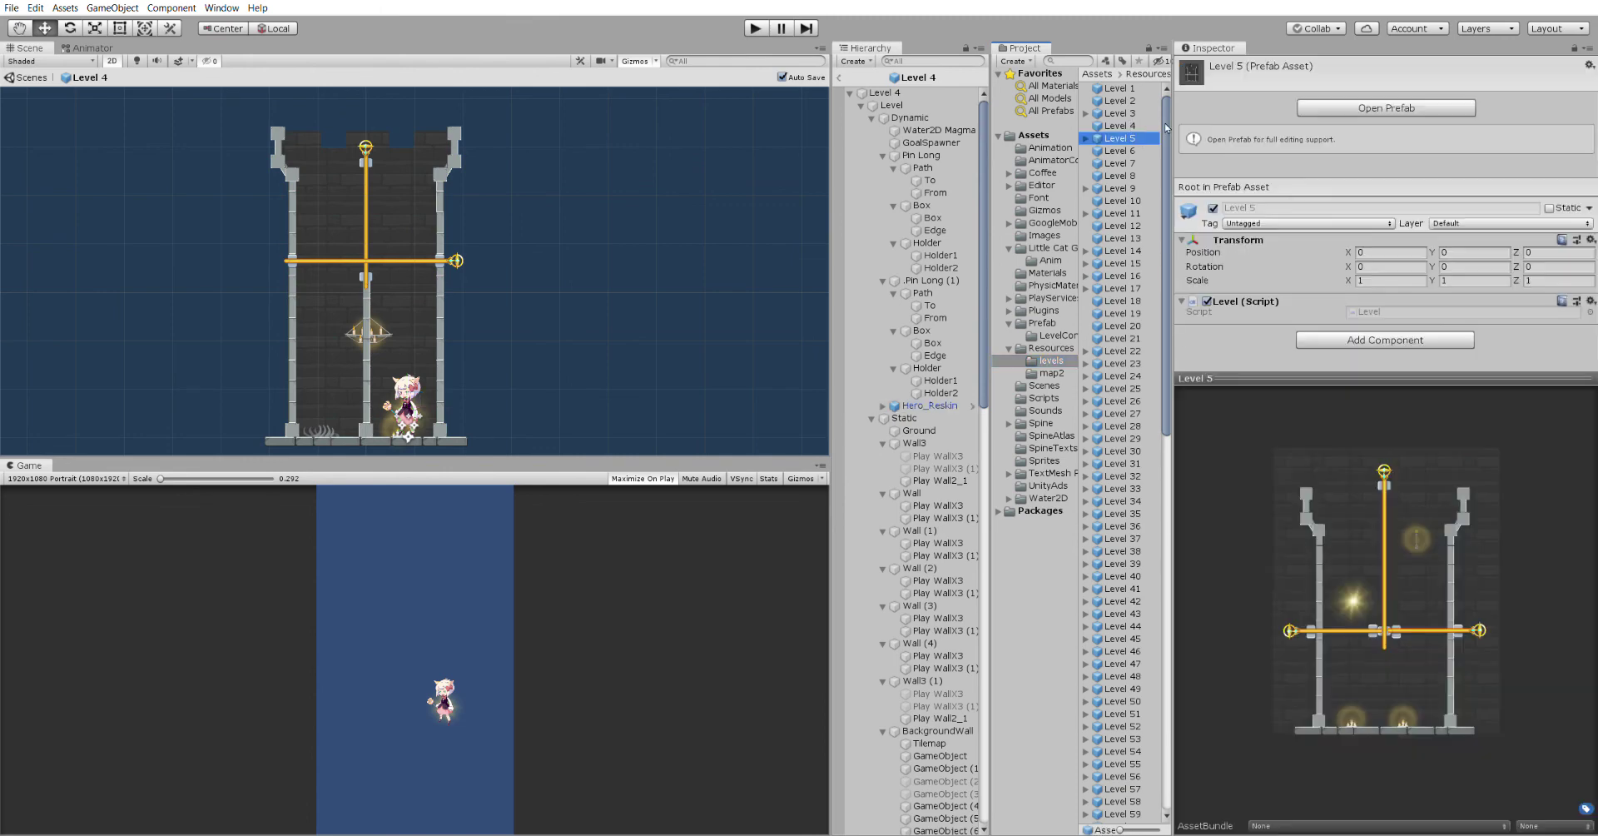
left_click(903, 117)
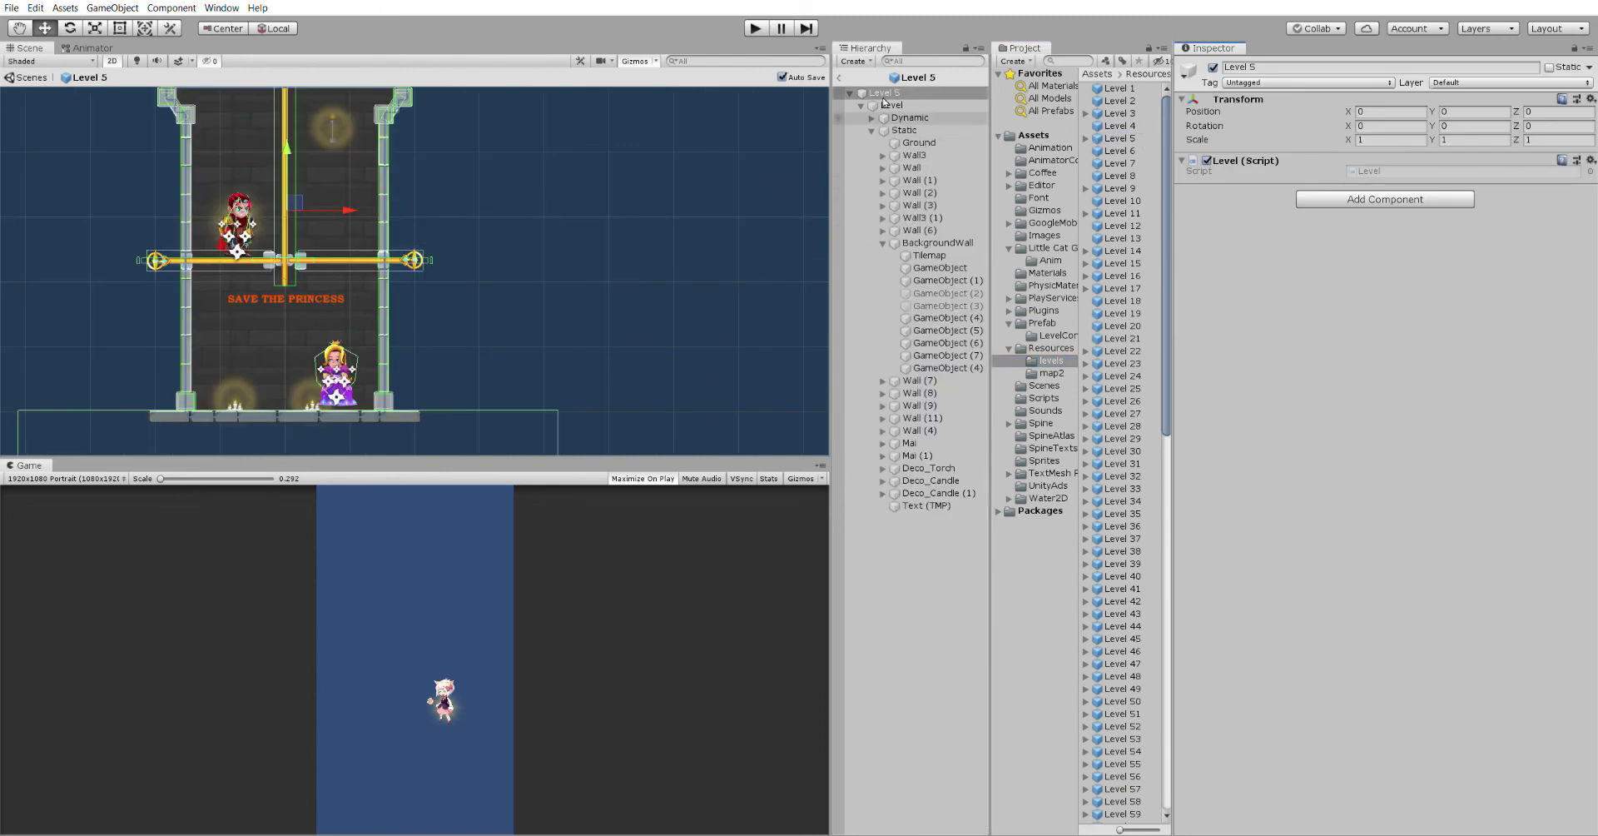
left_click(872, 117)
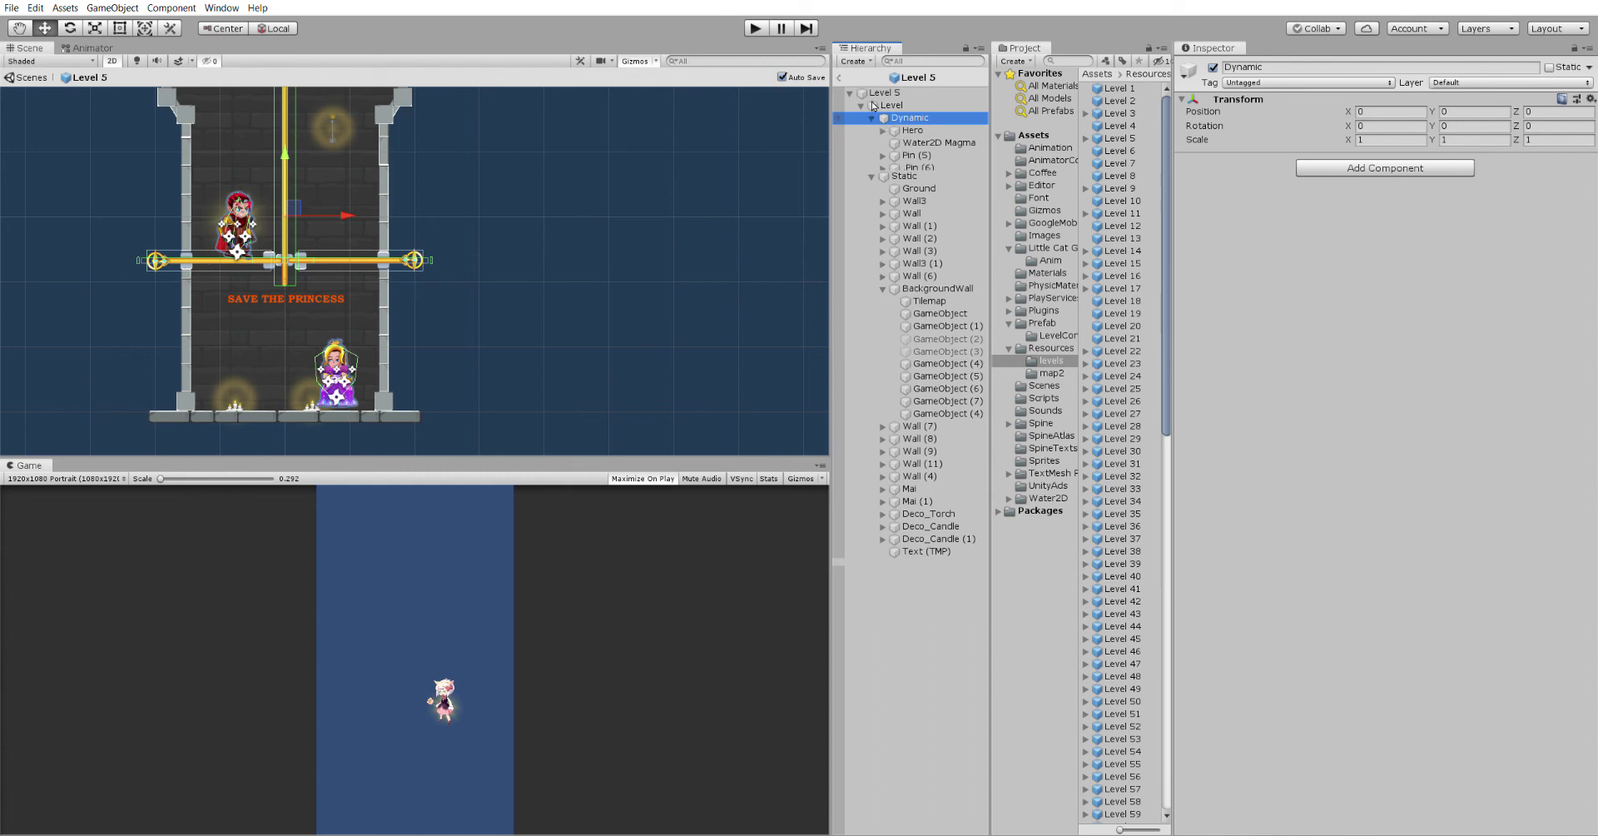
left_click(929, 129)
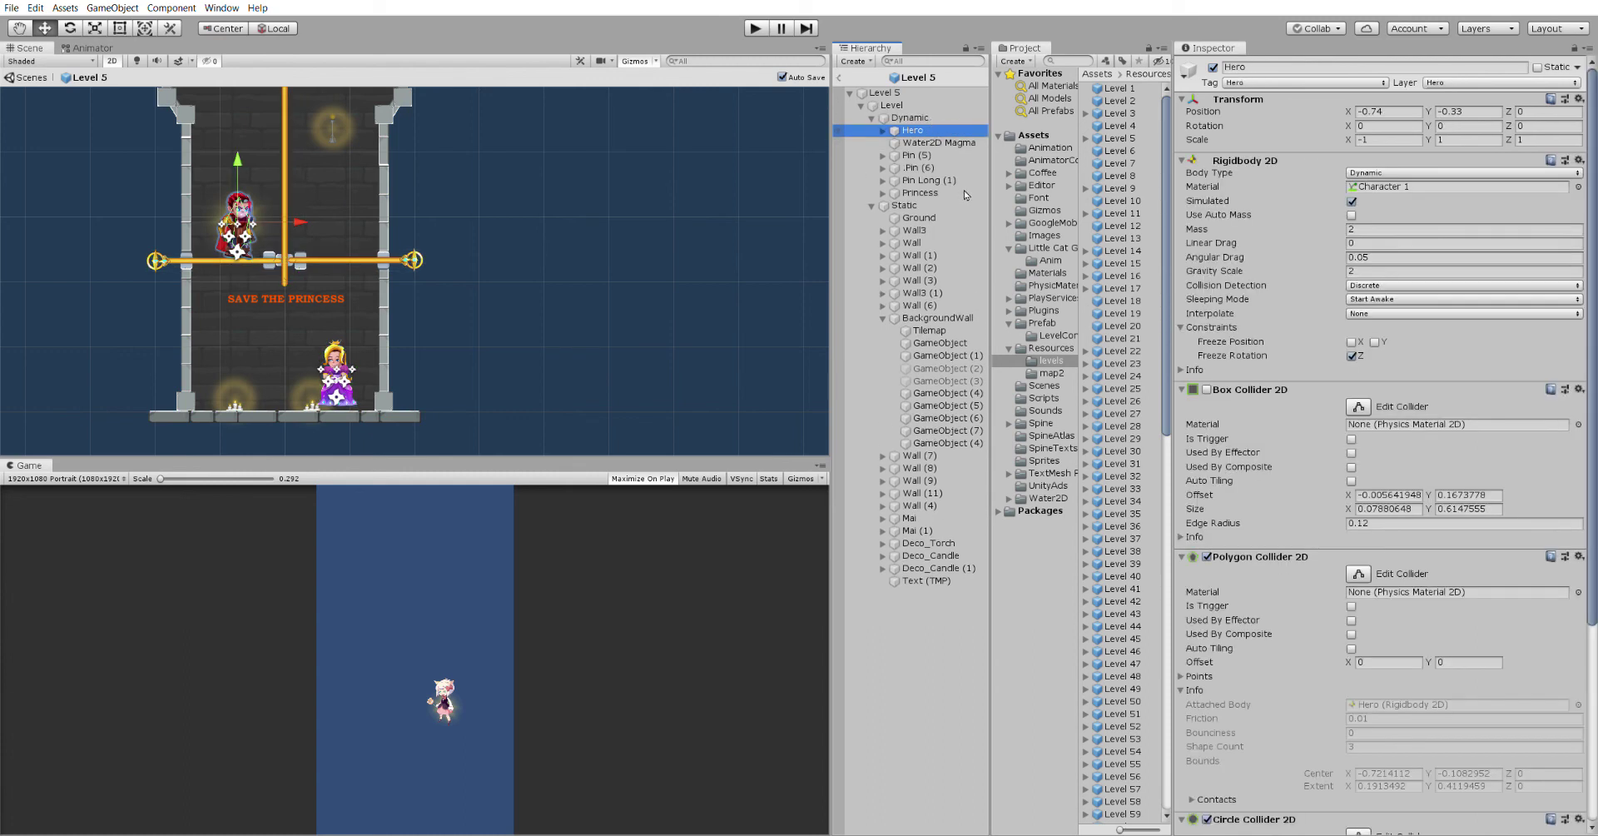
key("Delete")
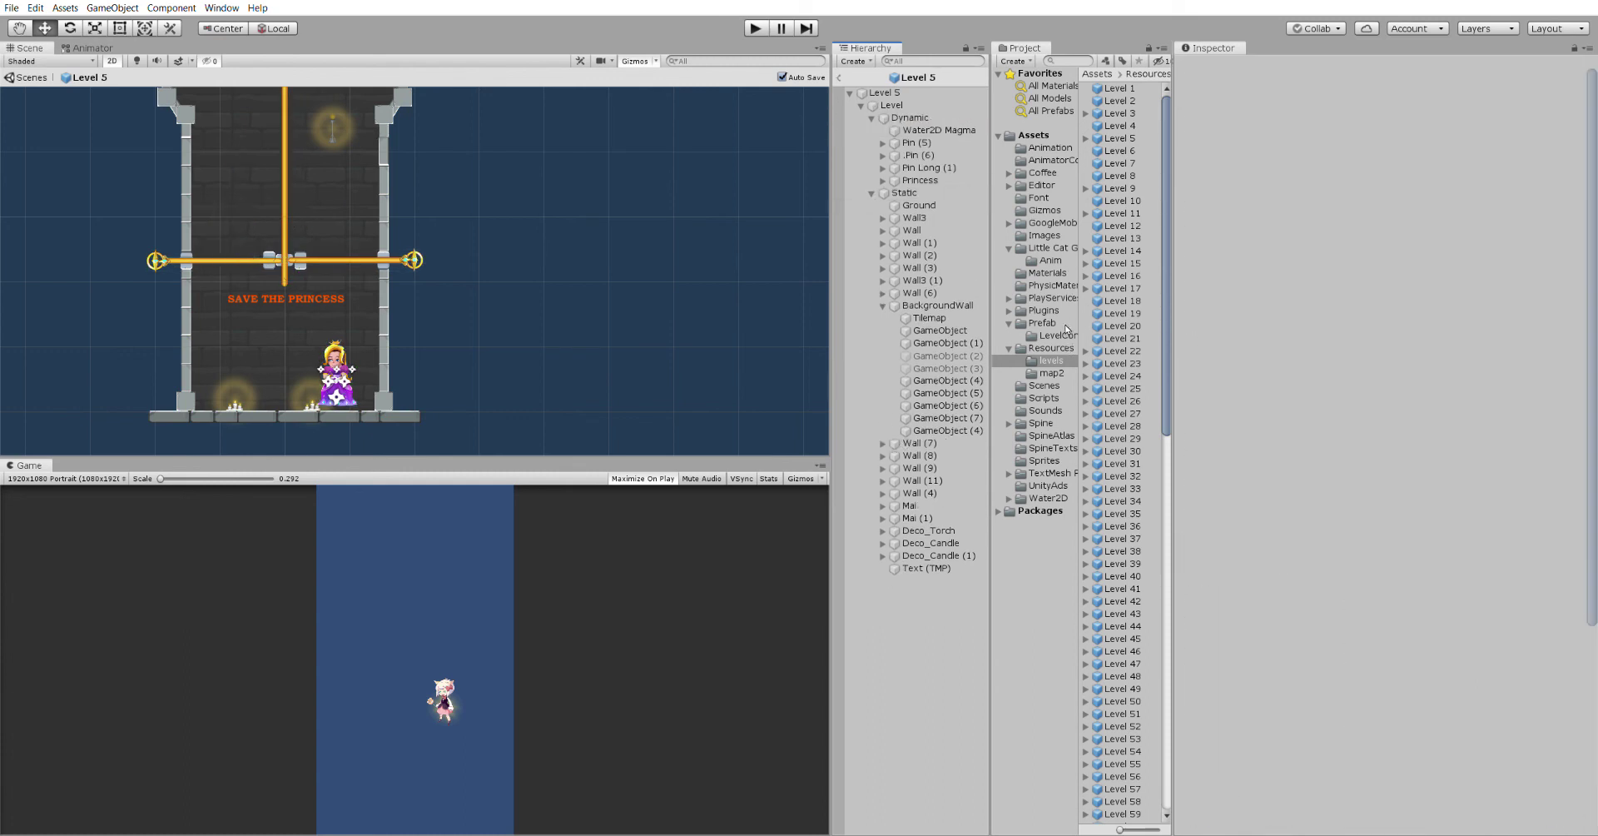
- Add Hero_Reskin to Level 5's Dynamic group, move it to about X -0.8, Y -0.46, and set its X scale to -1
left_click(1059, 334)
left_click_drag(1137, 114, 936, 117)
left_click_drag(348, 230, 352, 151)
left_click_drag(400, 211, 291, 211)
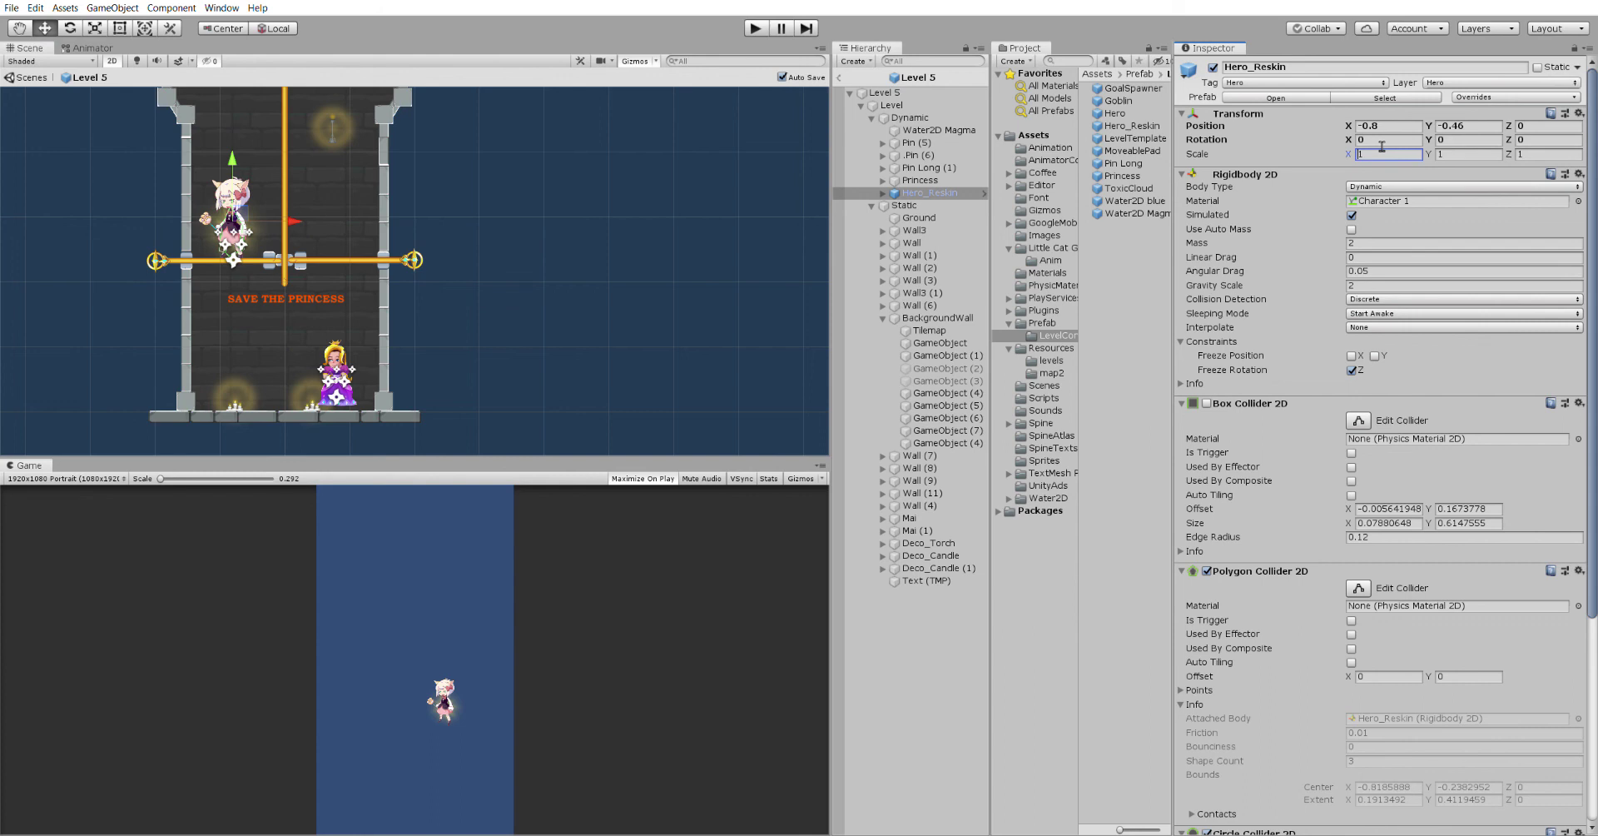
type("-")
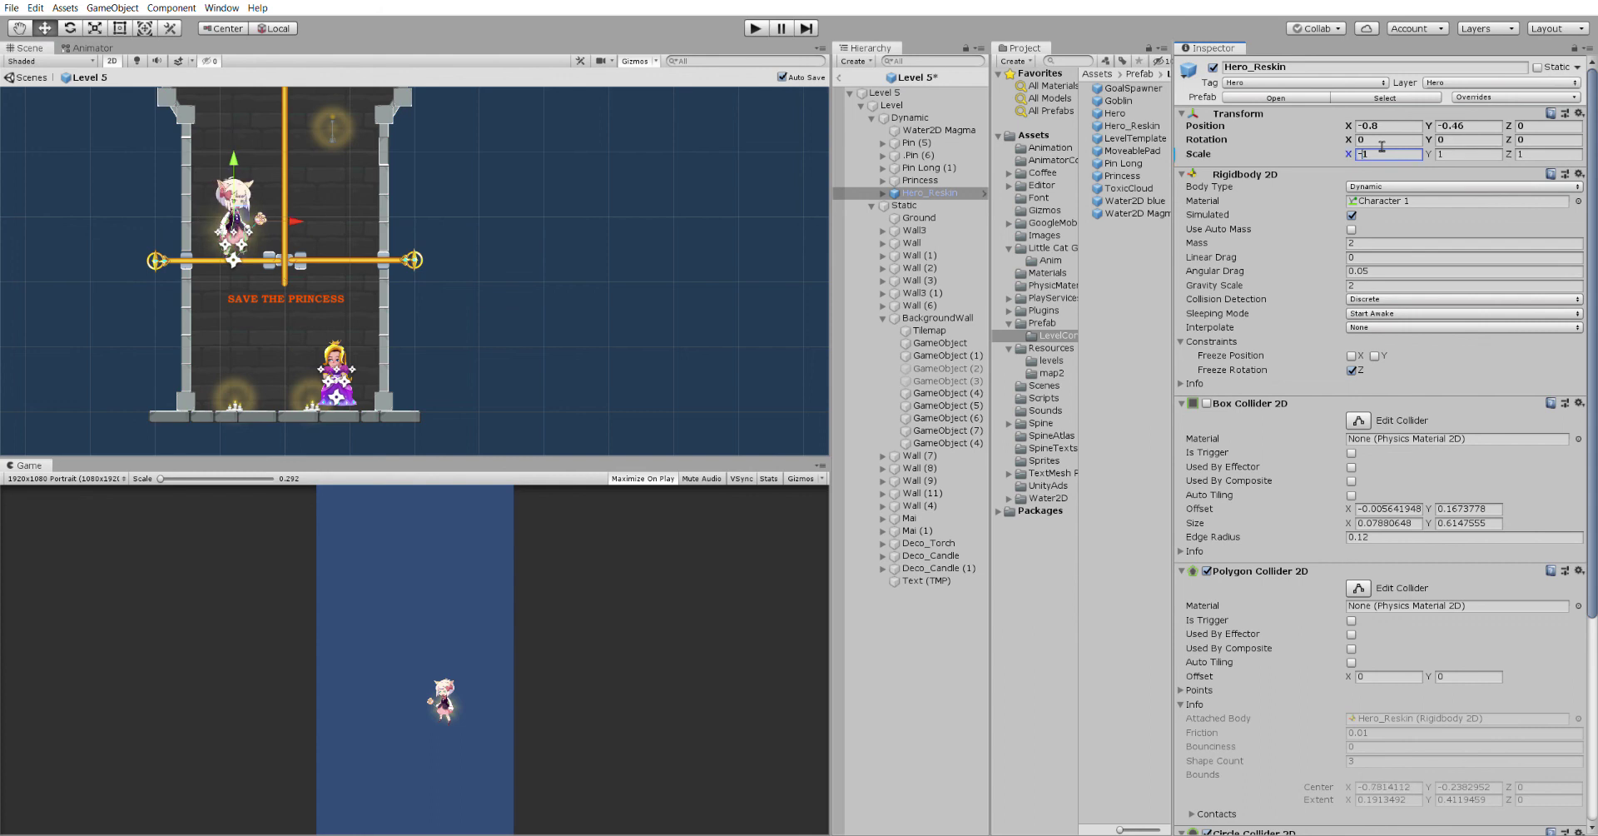
- Open the MainHome scene, enlarge the Game view, and run the game from Level 1
left_click(1053, 383)
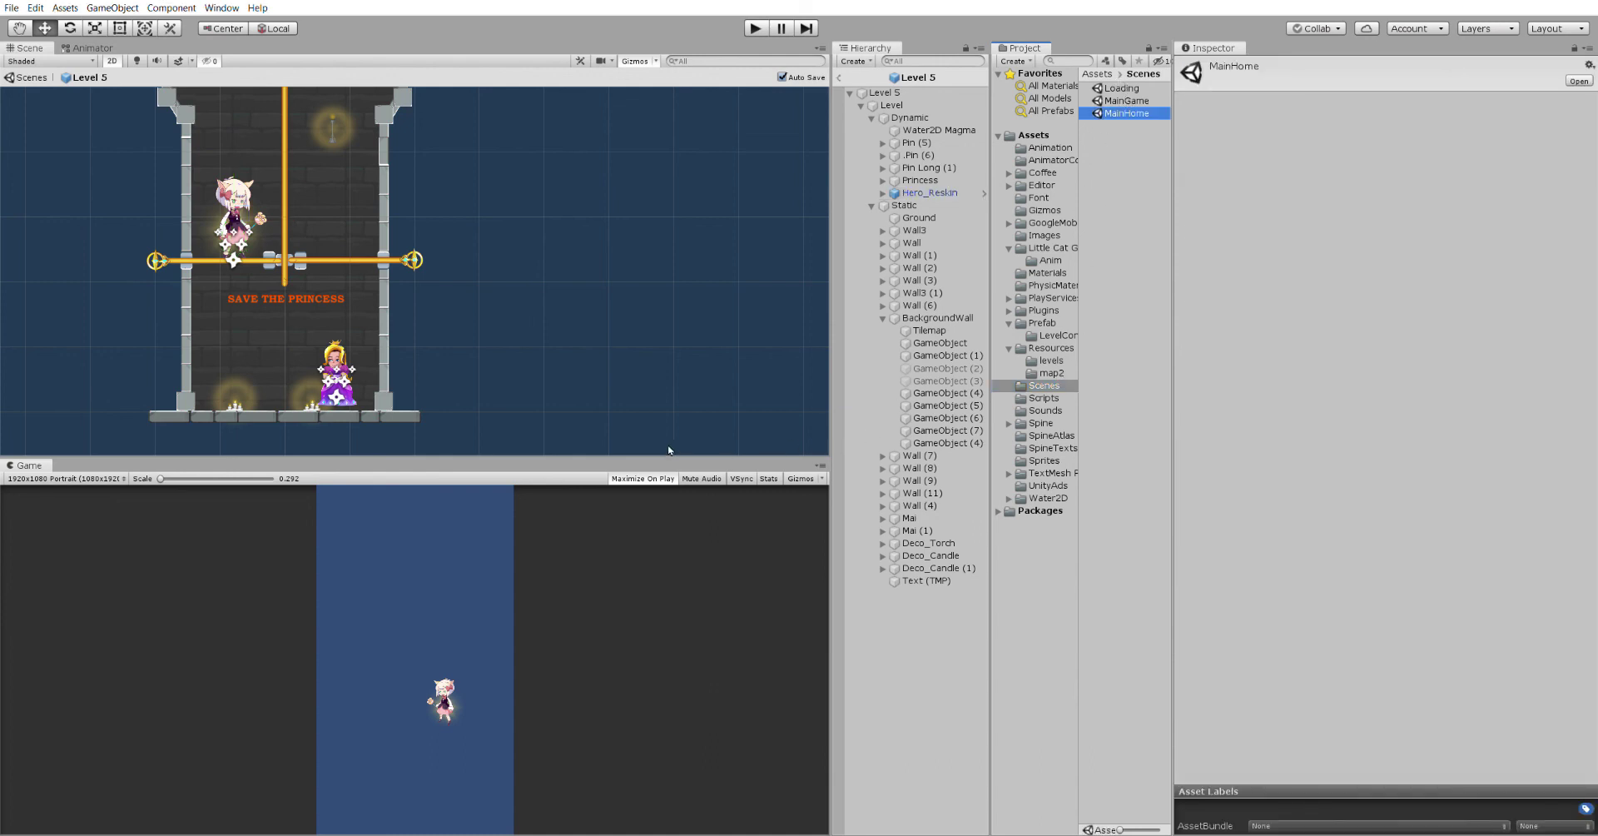
left_click_drag(668, 455, 691, 319)
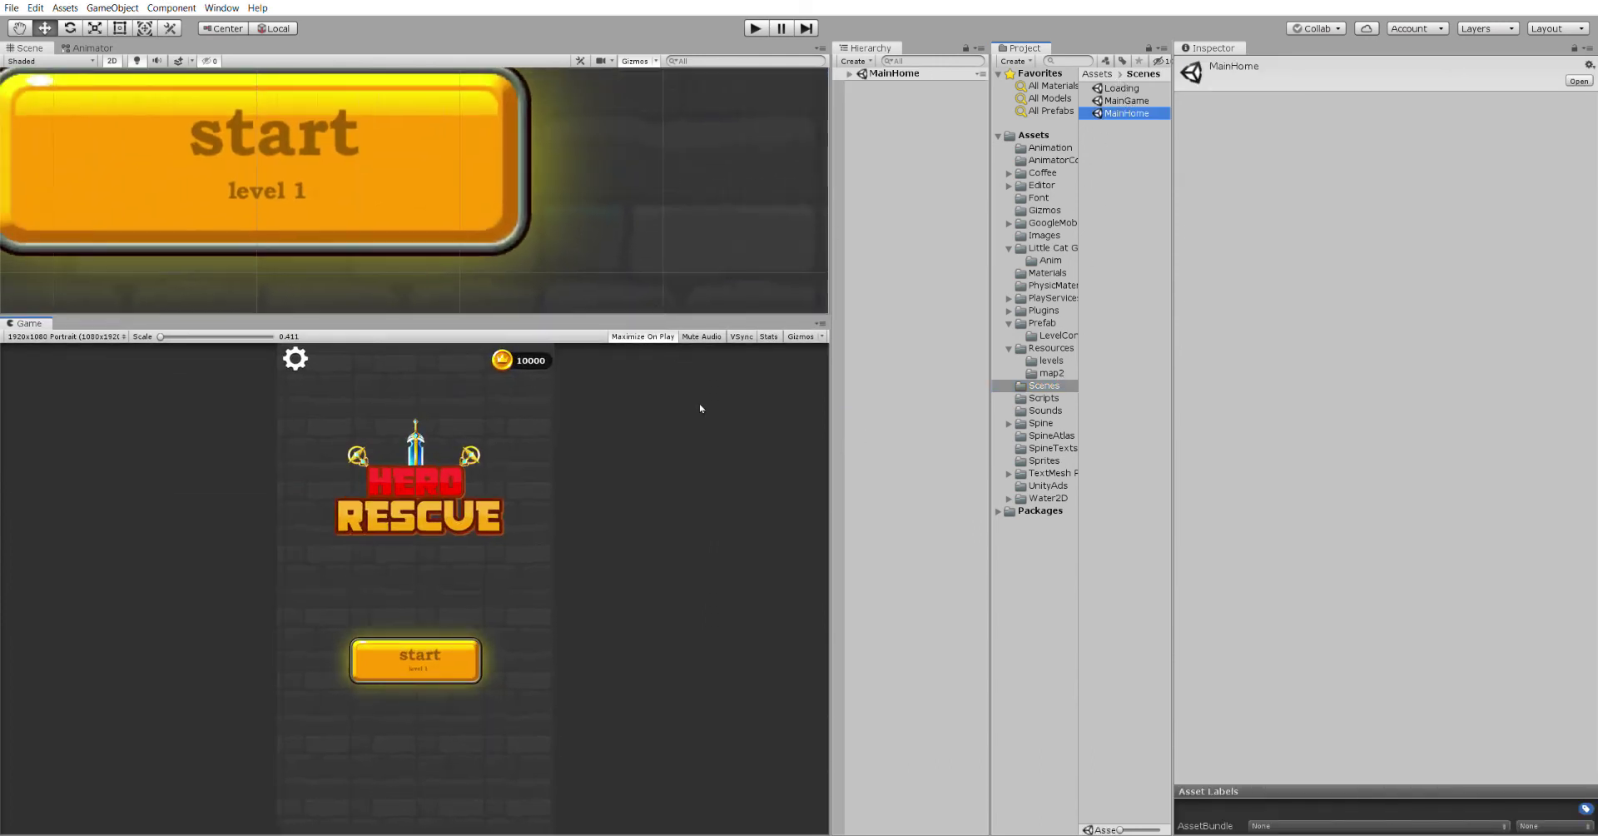
left_click(756, 27)
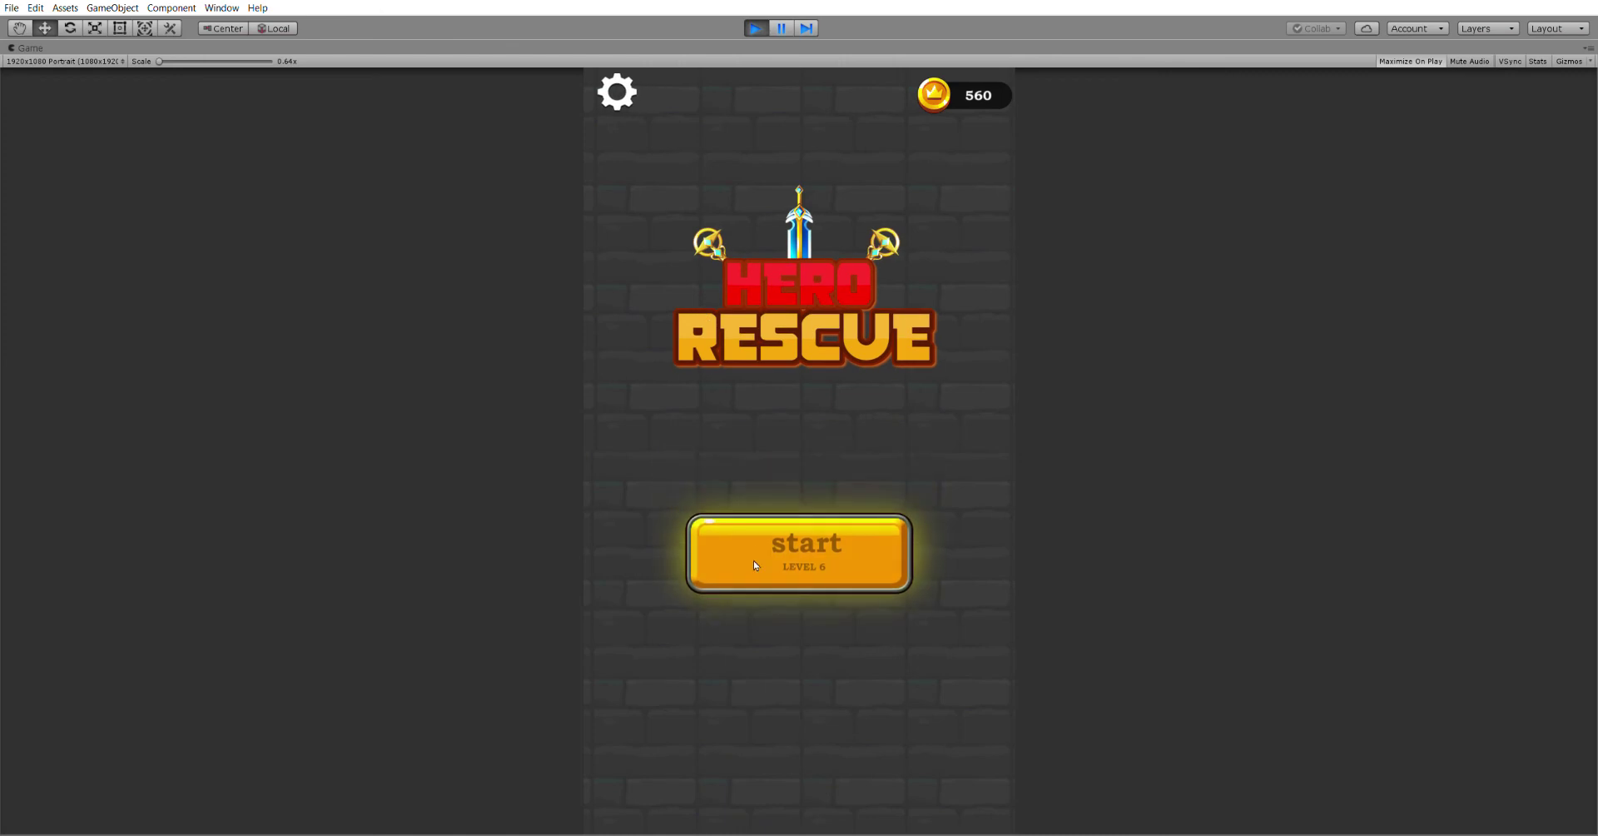
left_click(759, 553)
left_click(683, 288)
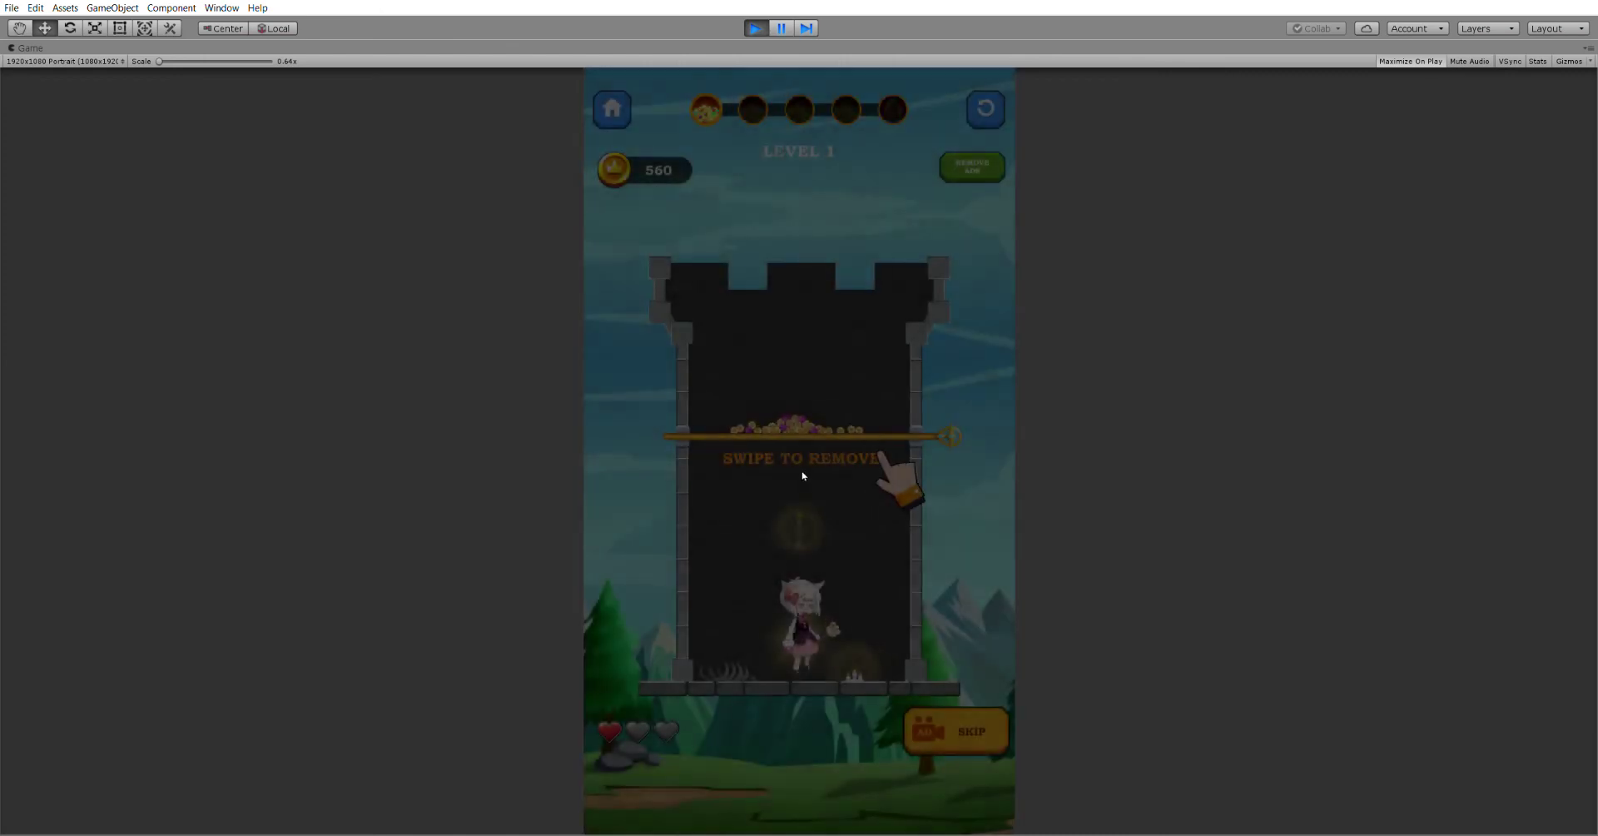
- Playtest Levels 1 and 2 by pulling out pins to drop the treasure, and stop the game
left_click_drag(796, 425, 1105, 468)
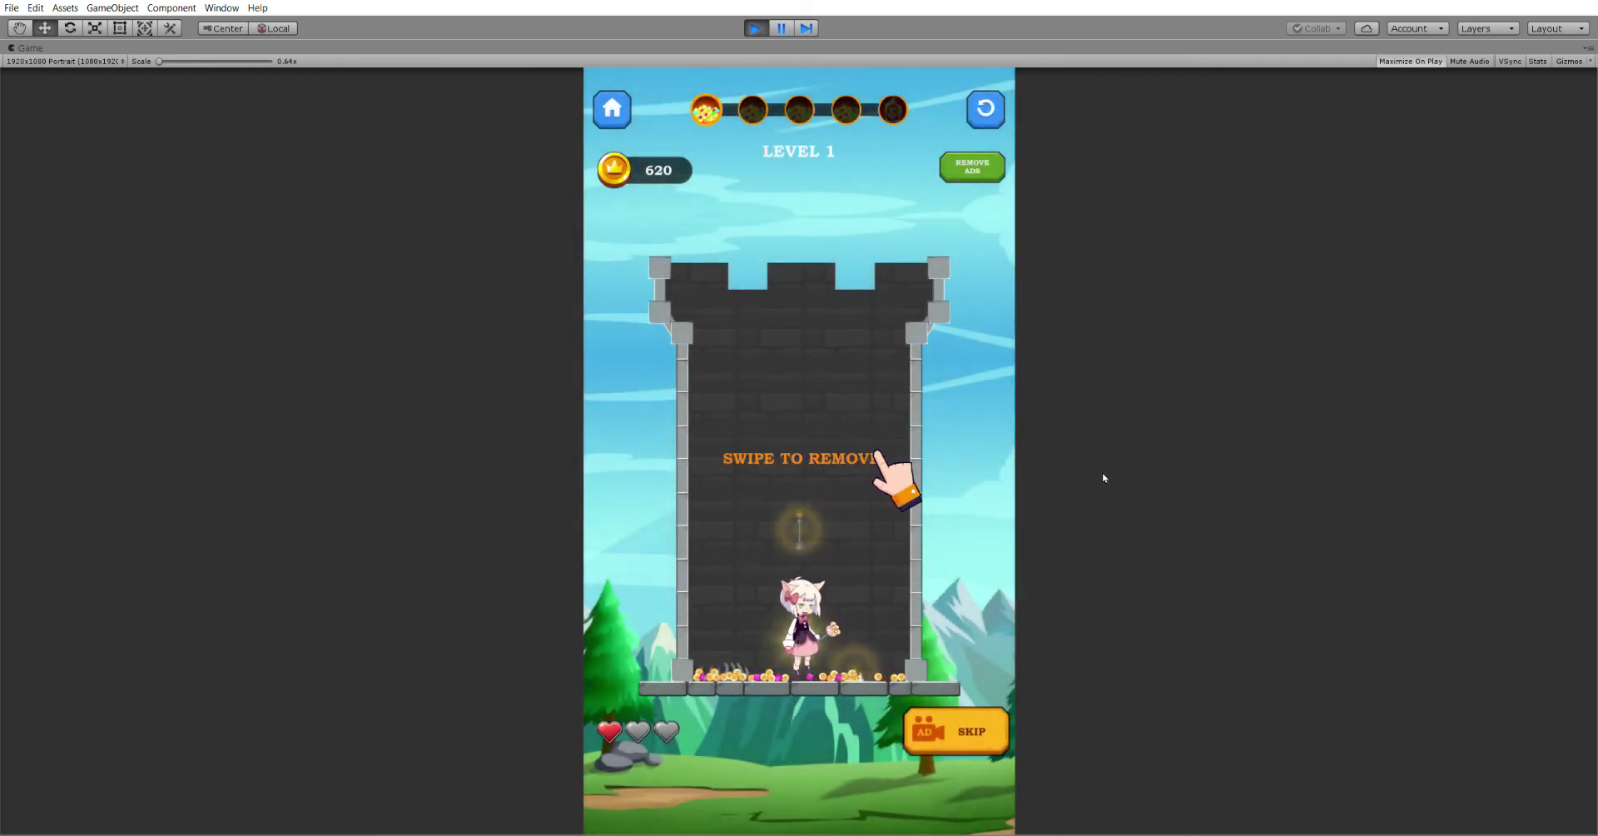
left_click(869, 666)
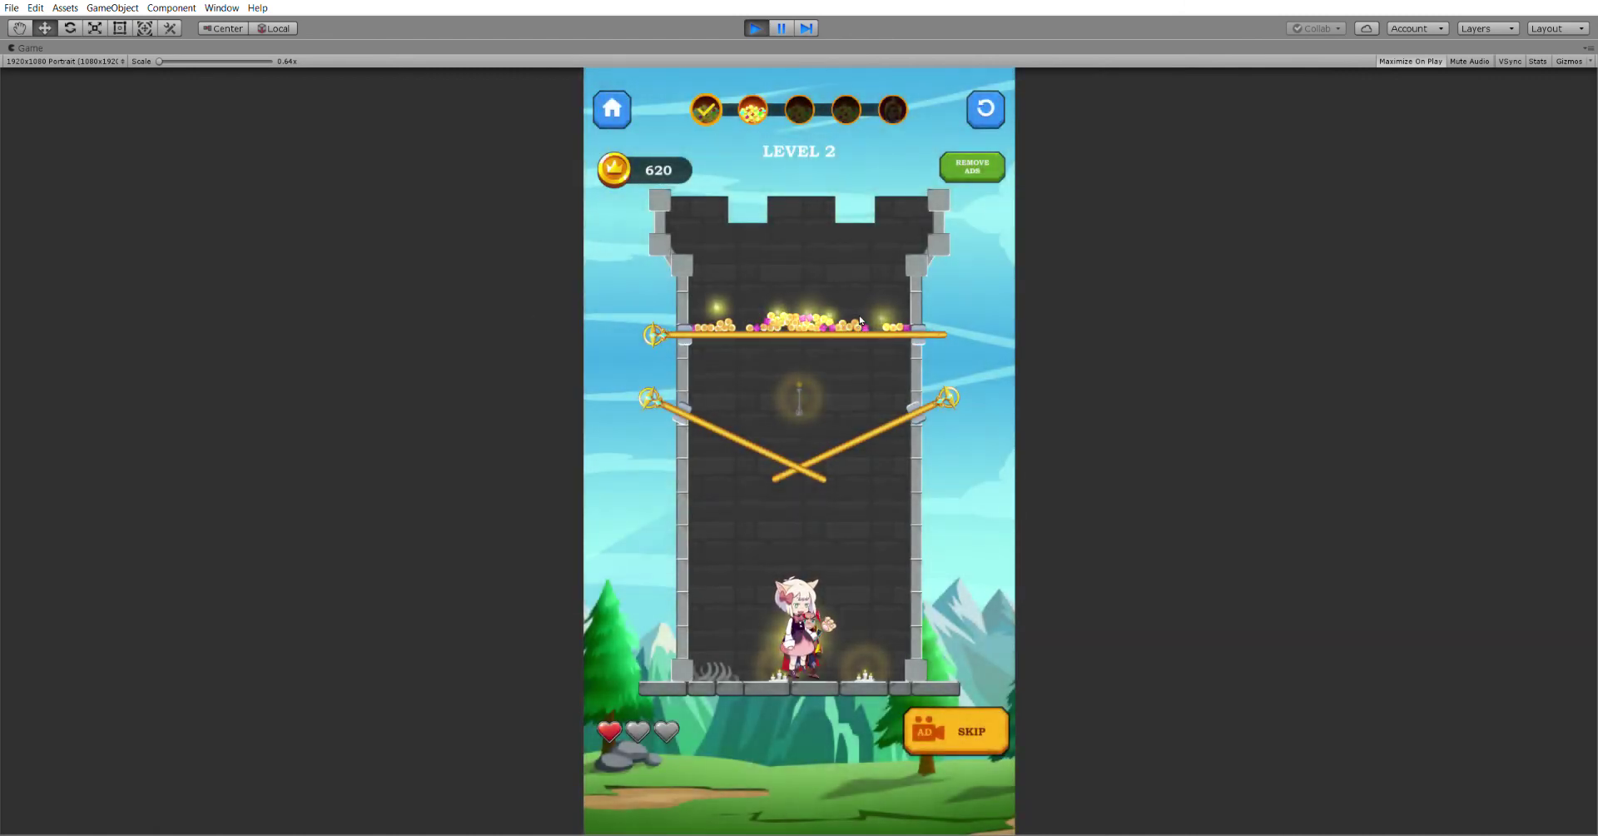
left_click(778, 335)
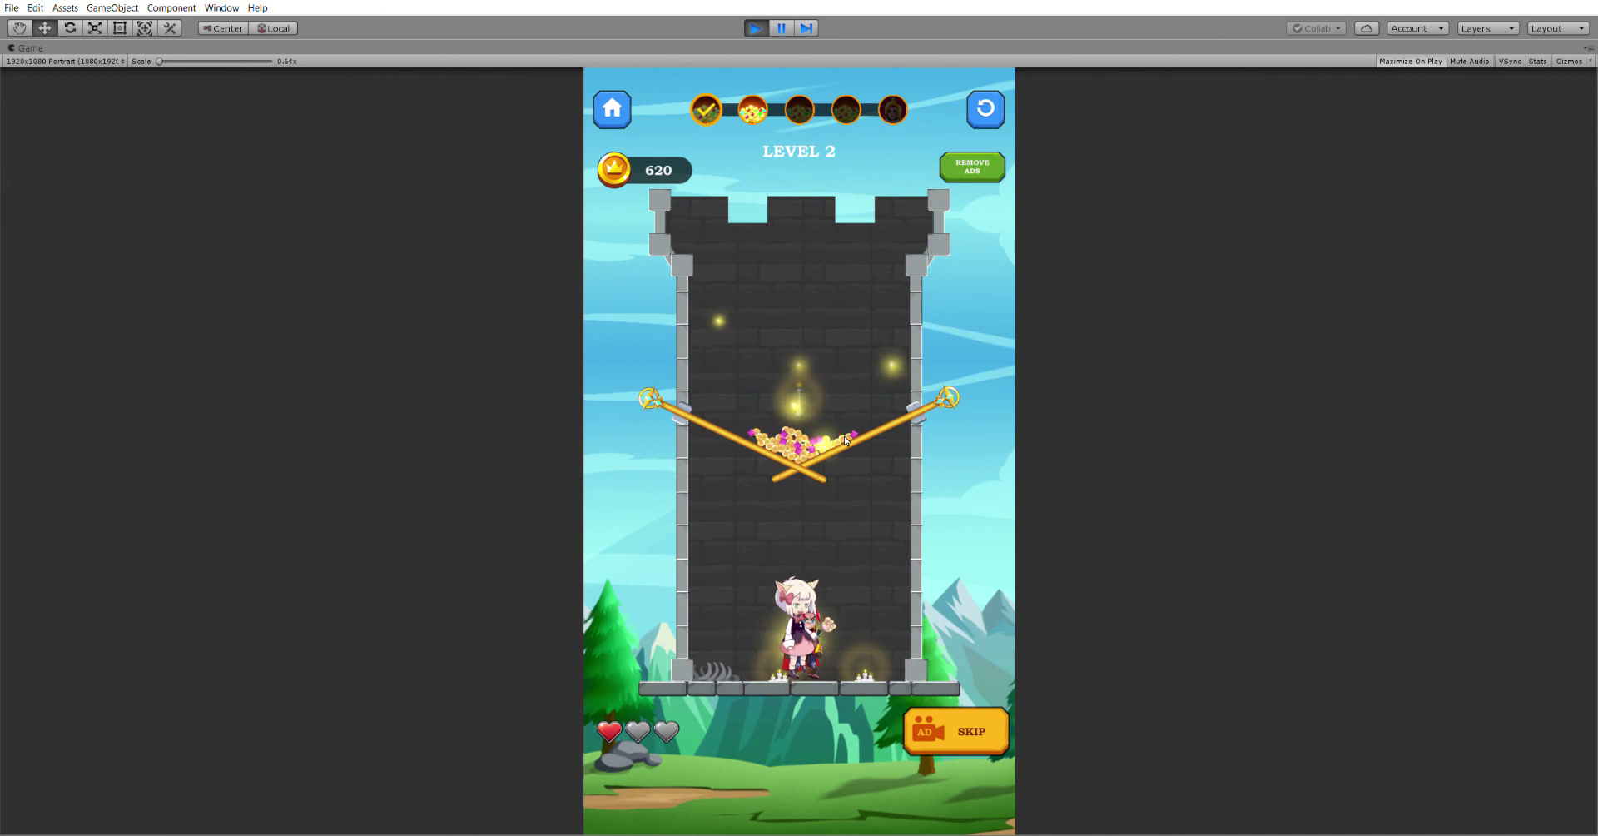
left_click(933, 405)
key("shift+space")
left_click(755, 28)
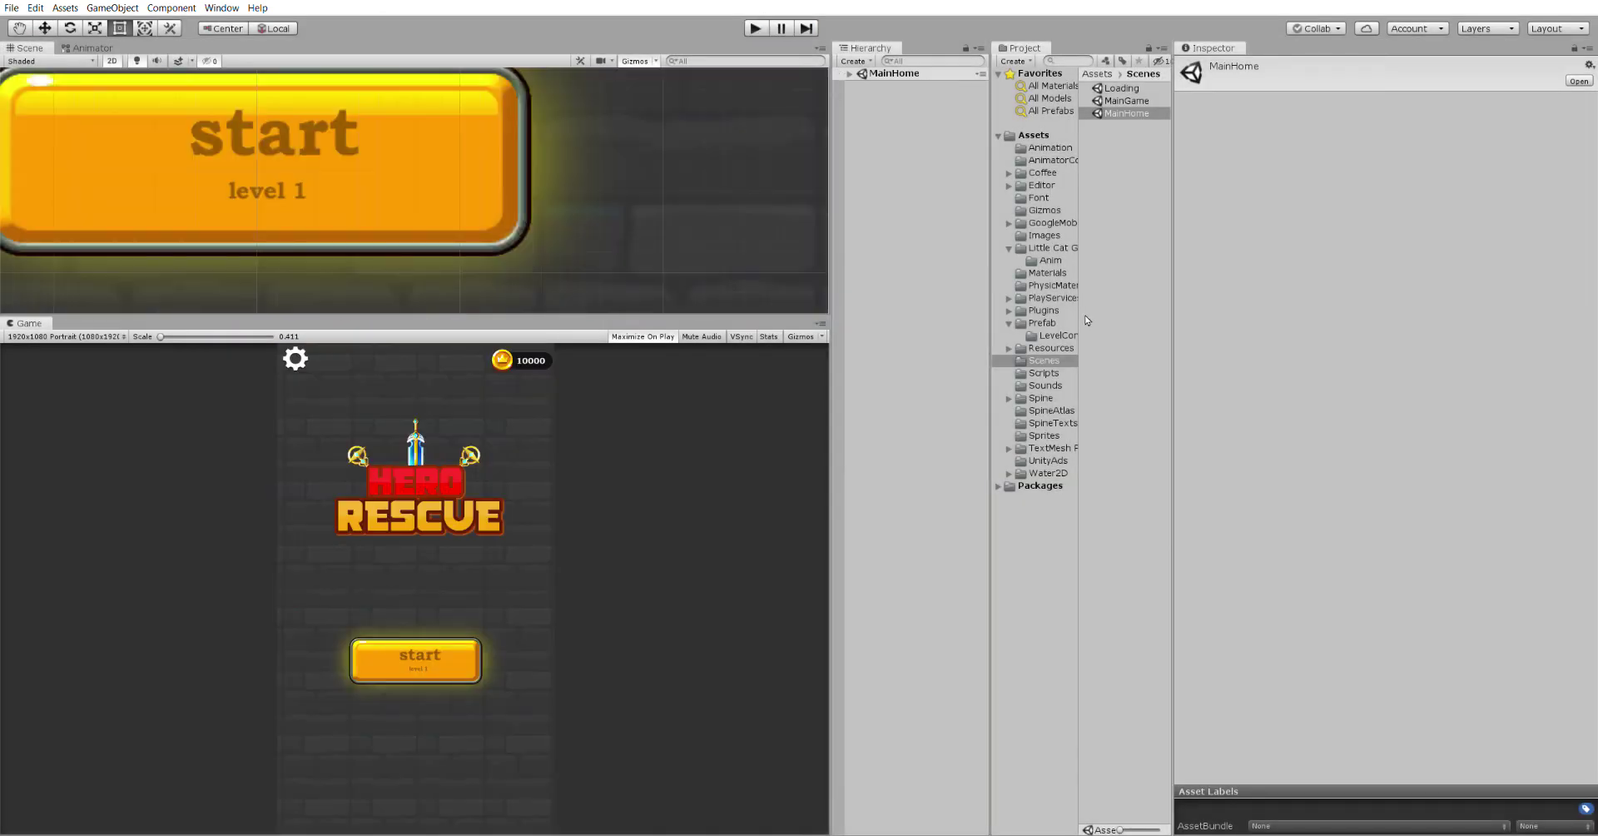
- Open the Level 2 prefab for editing and delete the leftover old Hero object from its Dynamic group
left_click(1065, 335)
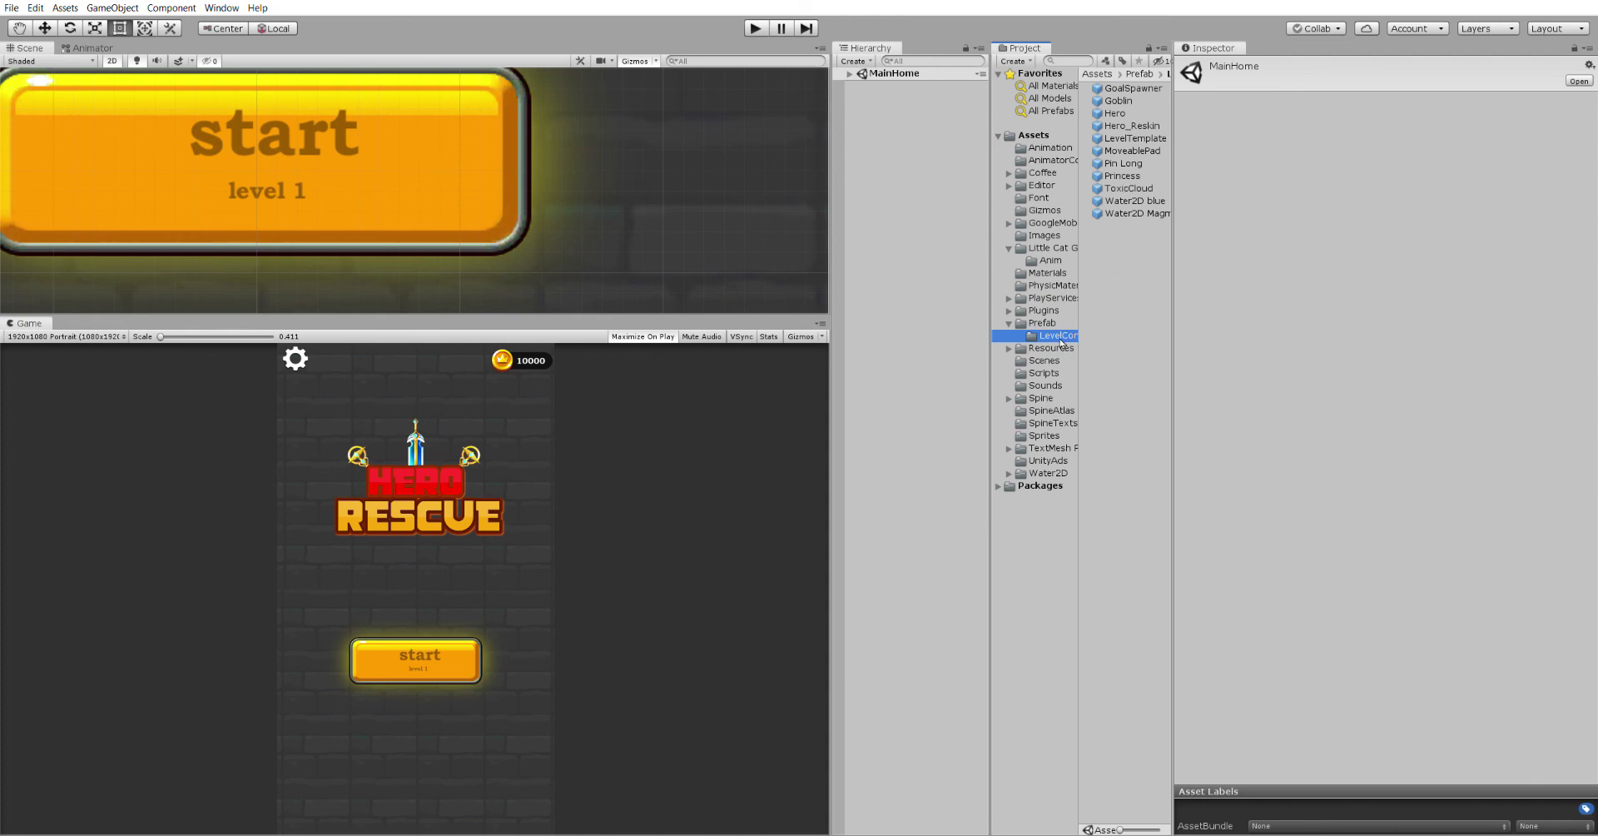
left_click(1056, 348)
double_click(1117, 81)
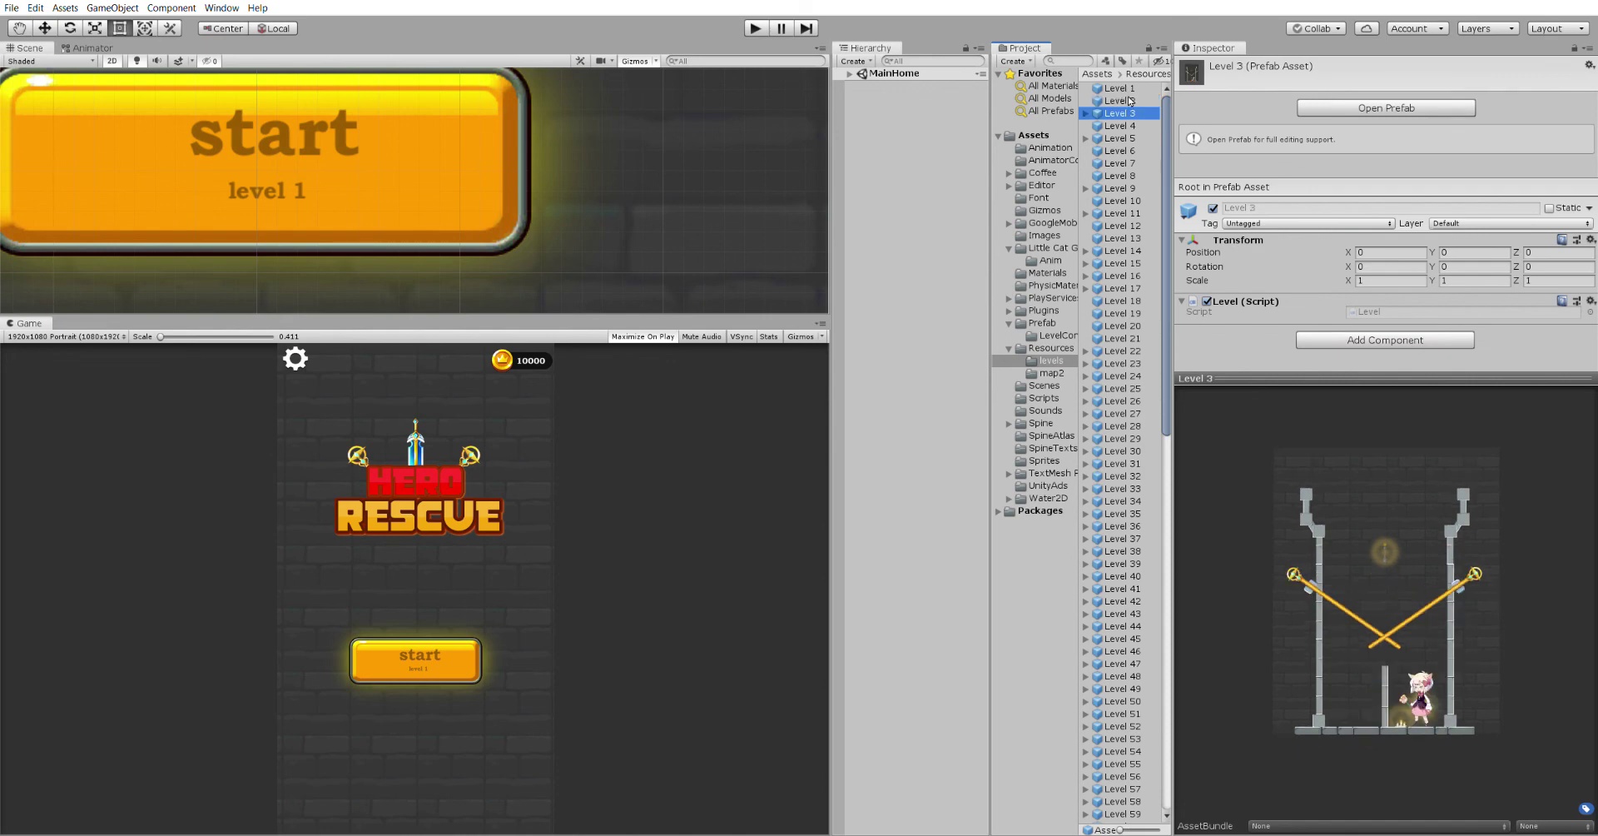
left_click(1337, 108)
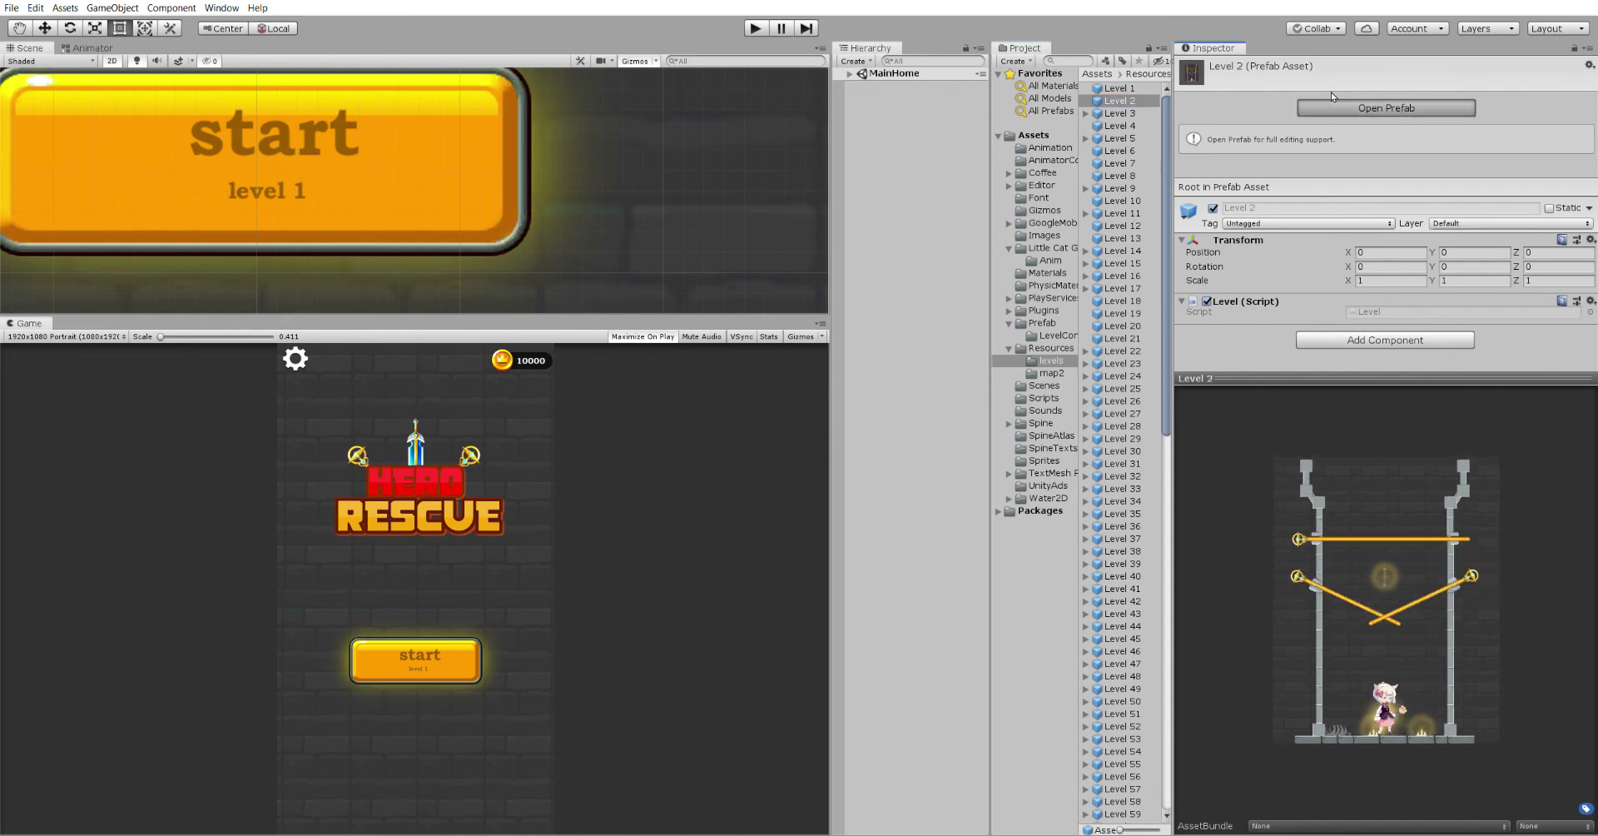
left_click(927, 129)
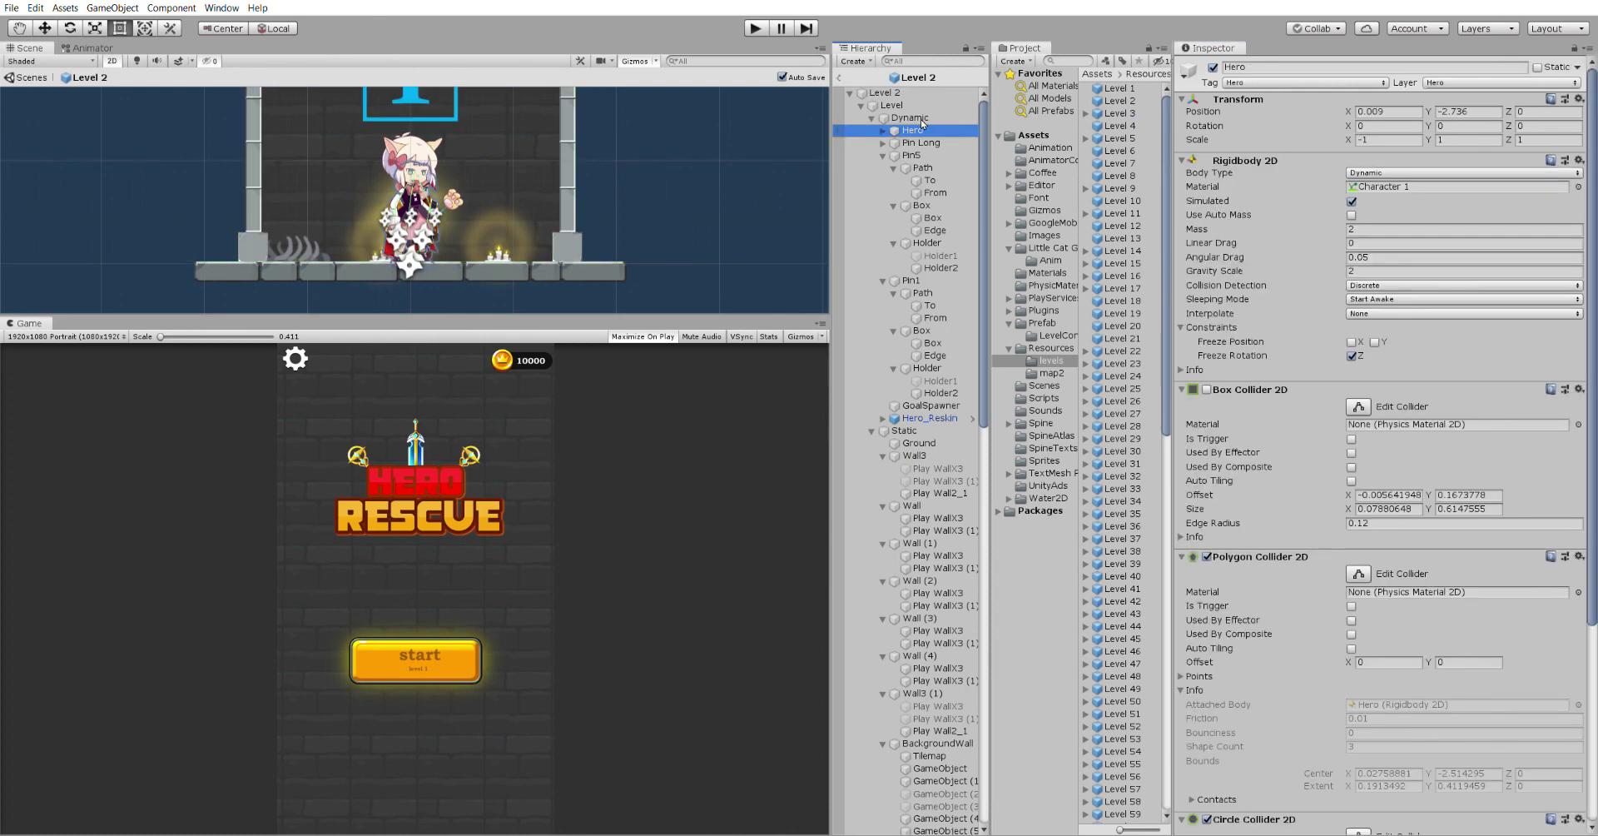
key("Delete")
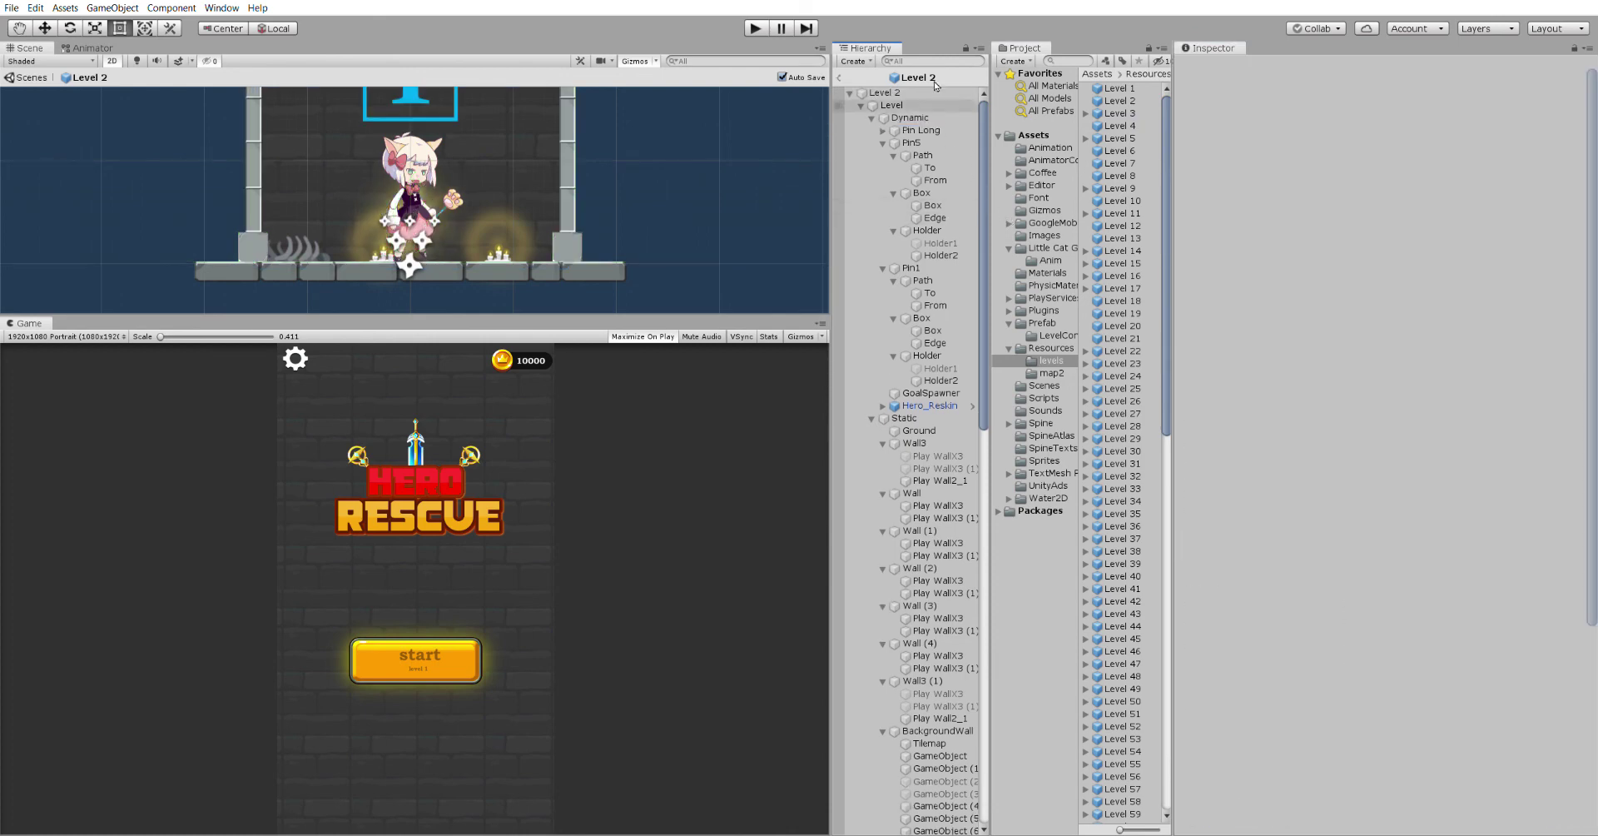
- Run the game again and start Level 2 from the level selection
left_click(761, 22)
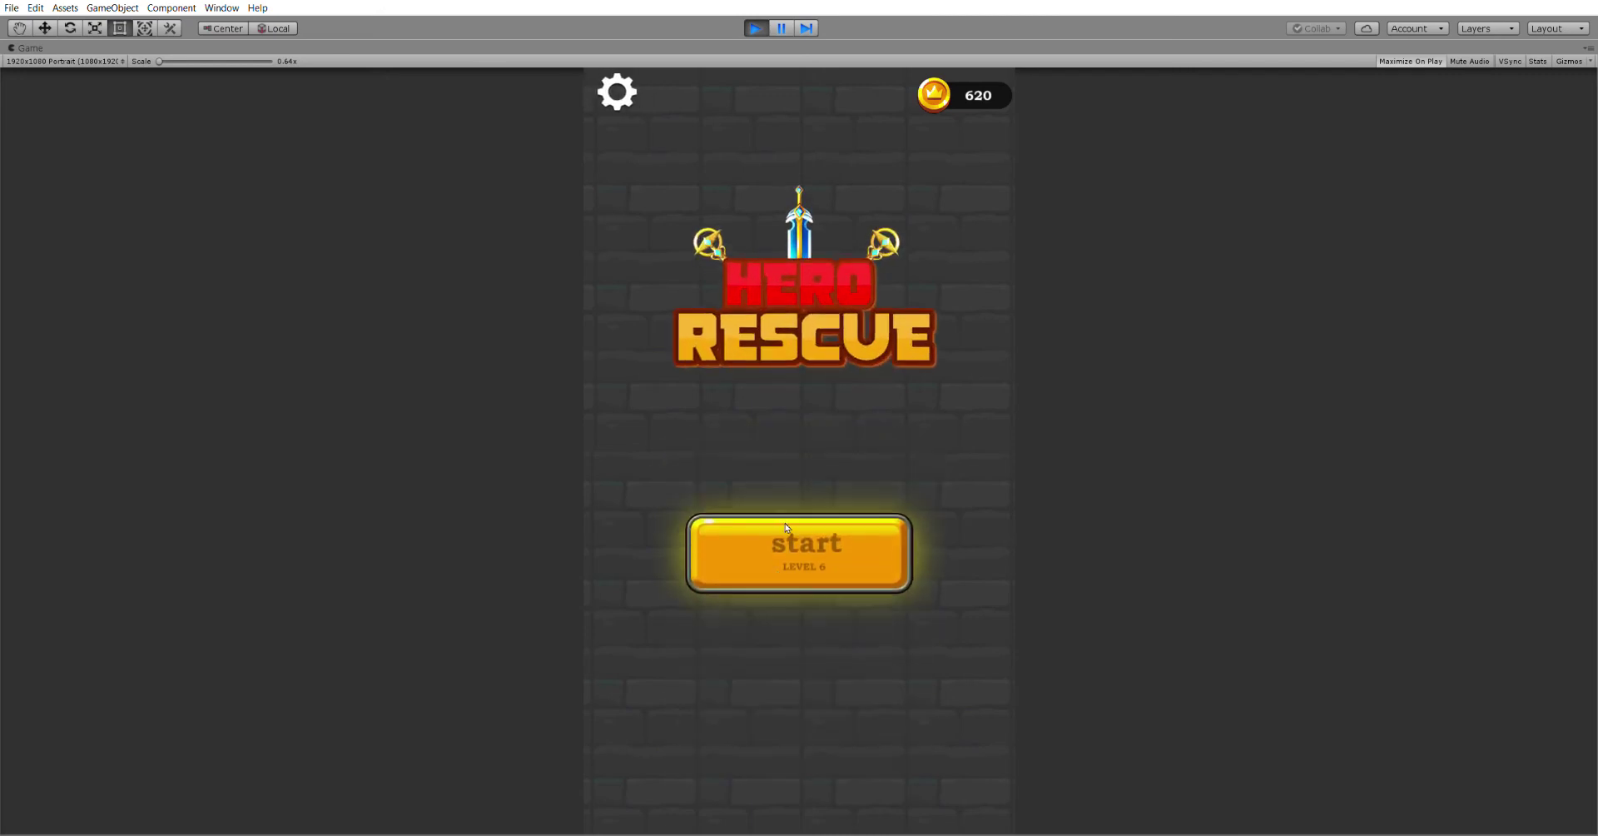
left_click(787, 548)
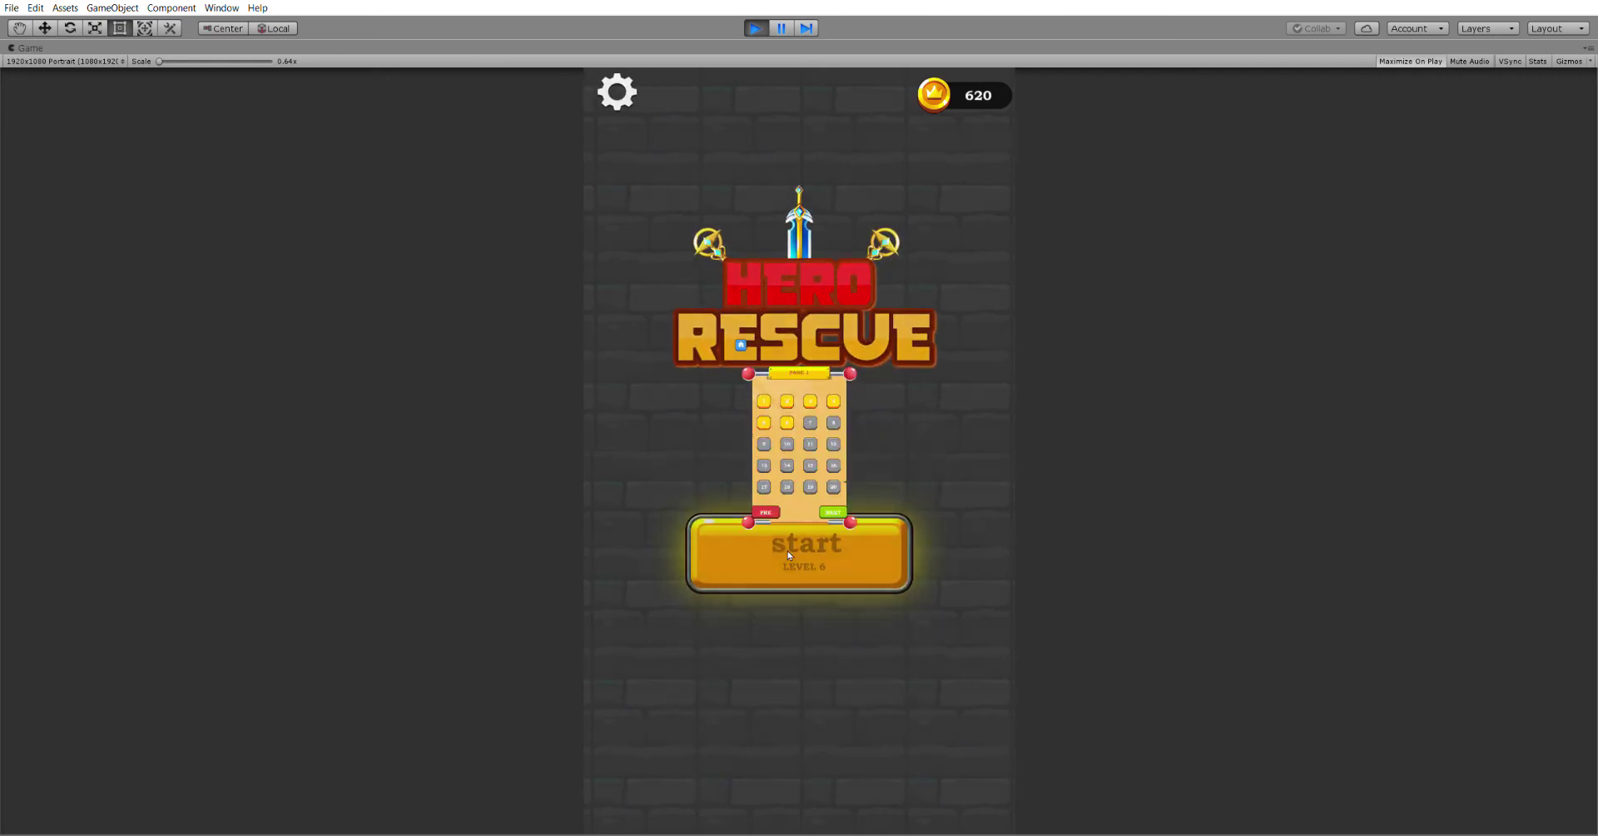
left_click(761, 287)
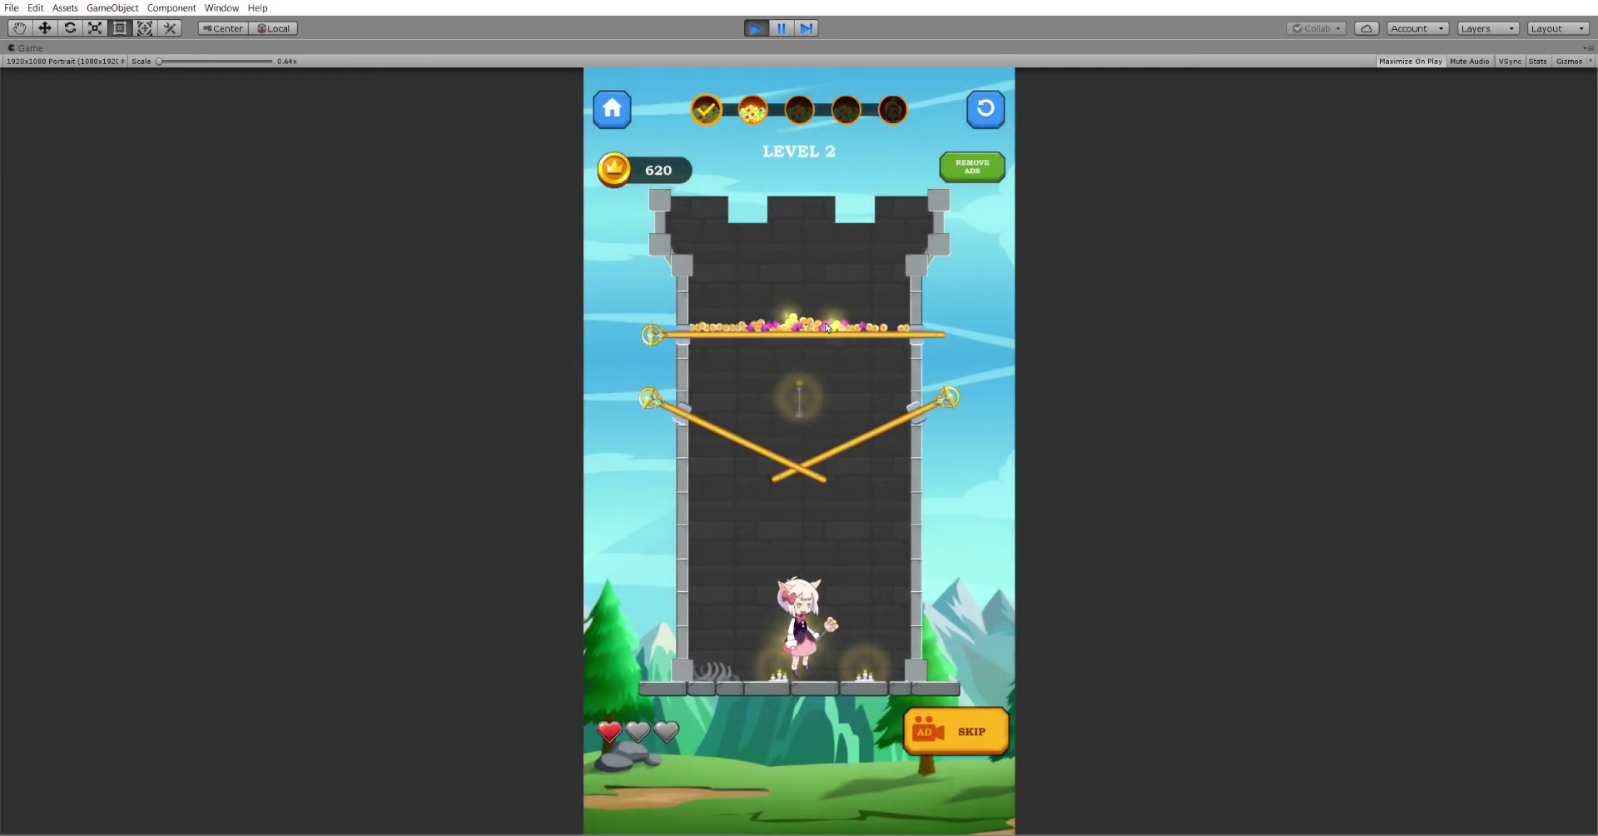
- Playtest Levels 2 and 3 by pulling out pins to drop the treasure to the hero, and continue to Level 4
left_click(783, 325)
left_click(896, 407)
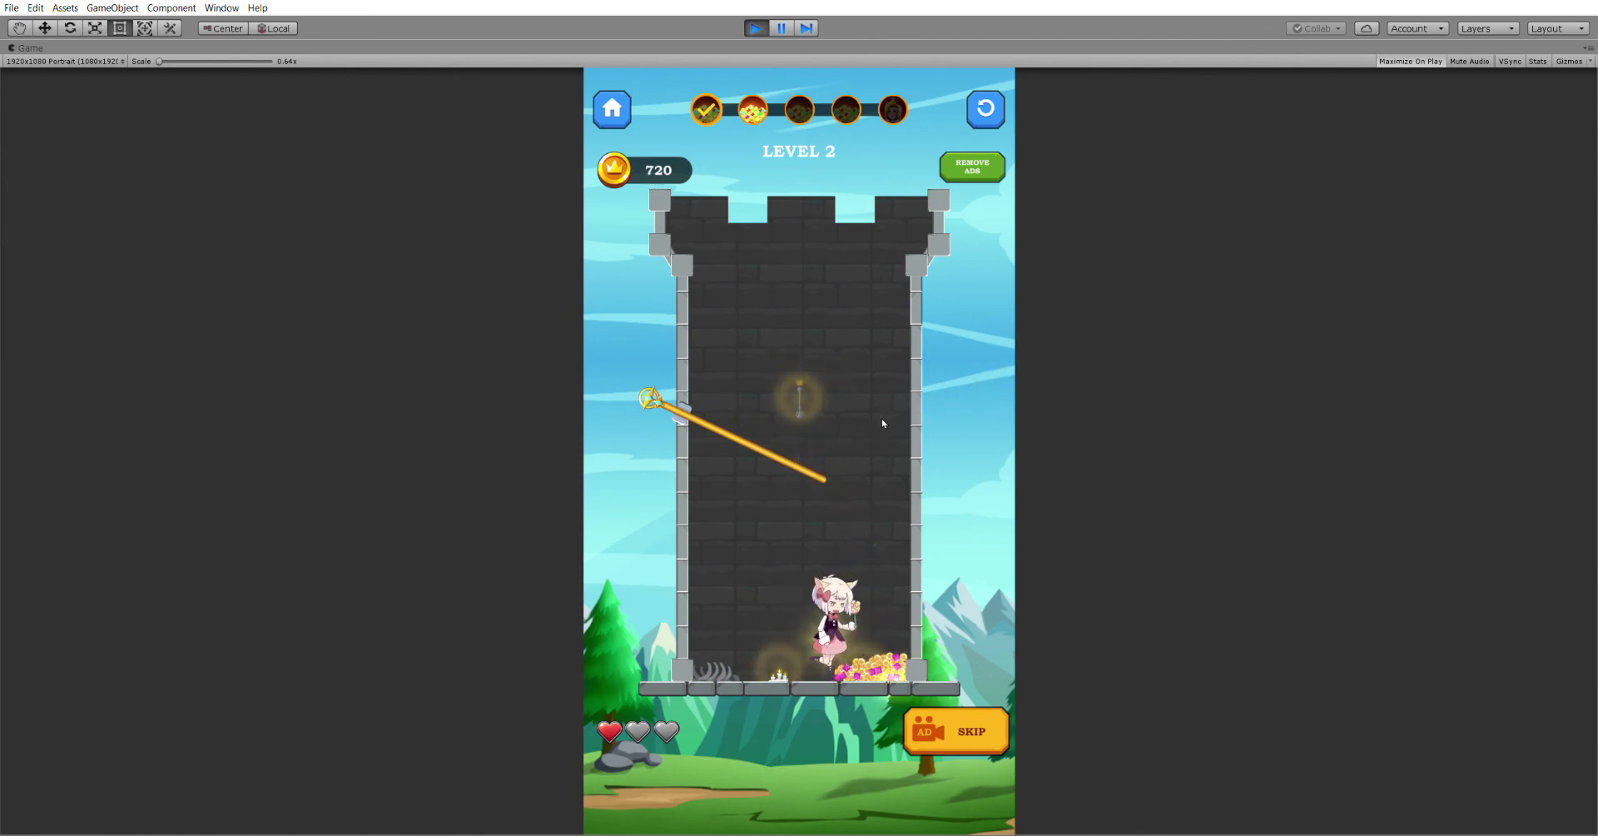
left_click(817, 643)
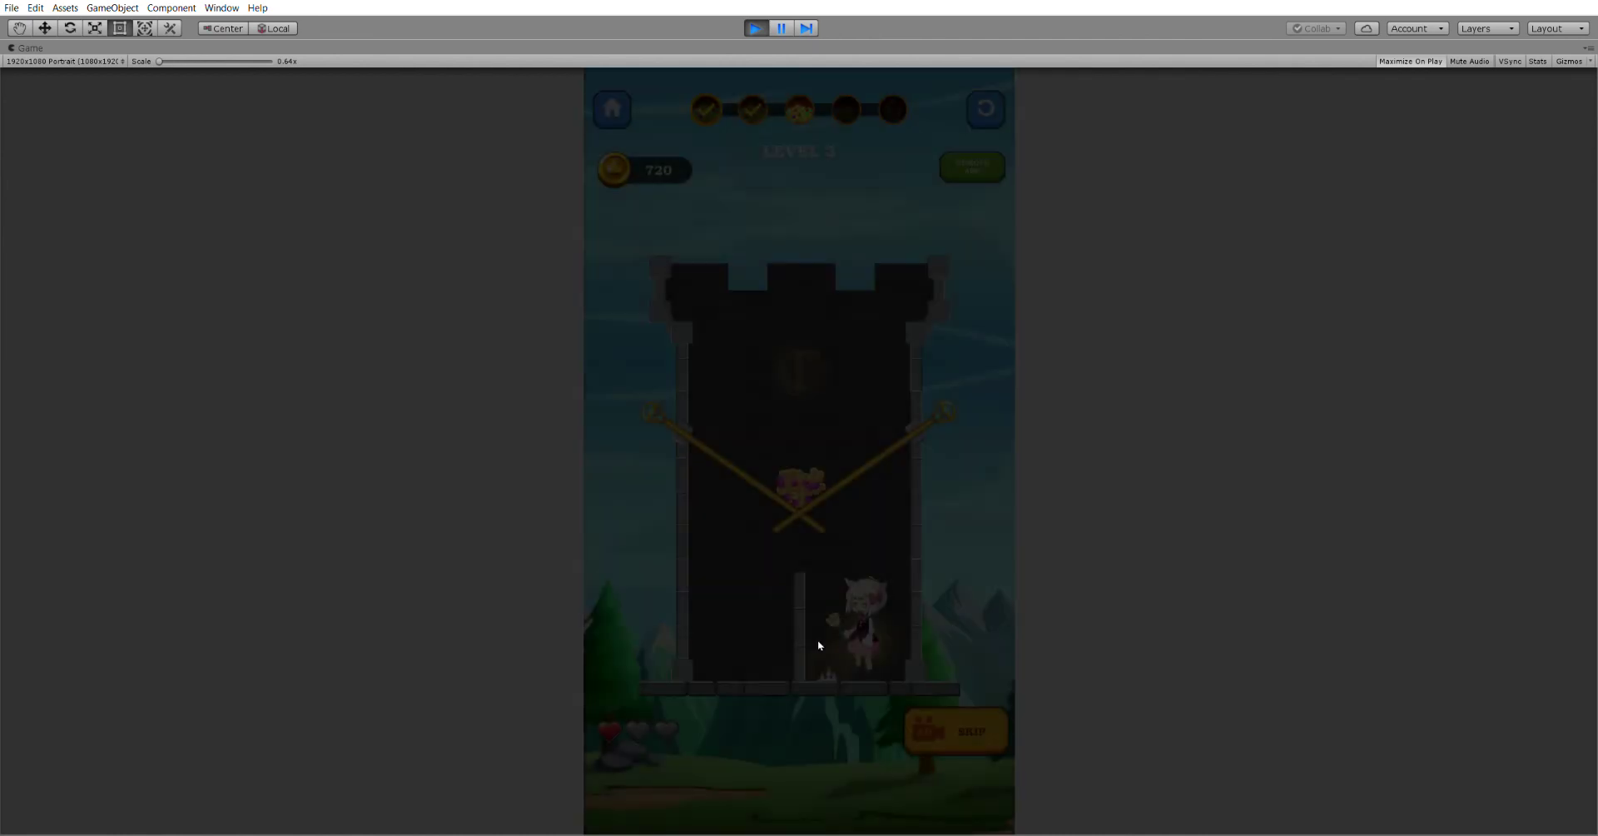
left_click_drag(830, 495, 1004, 344)
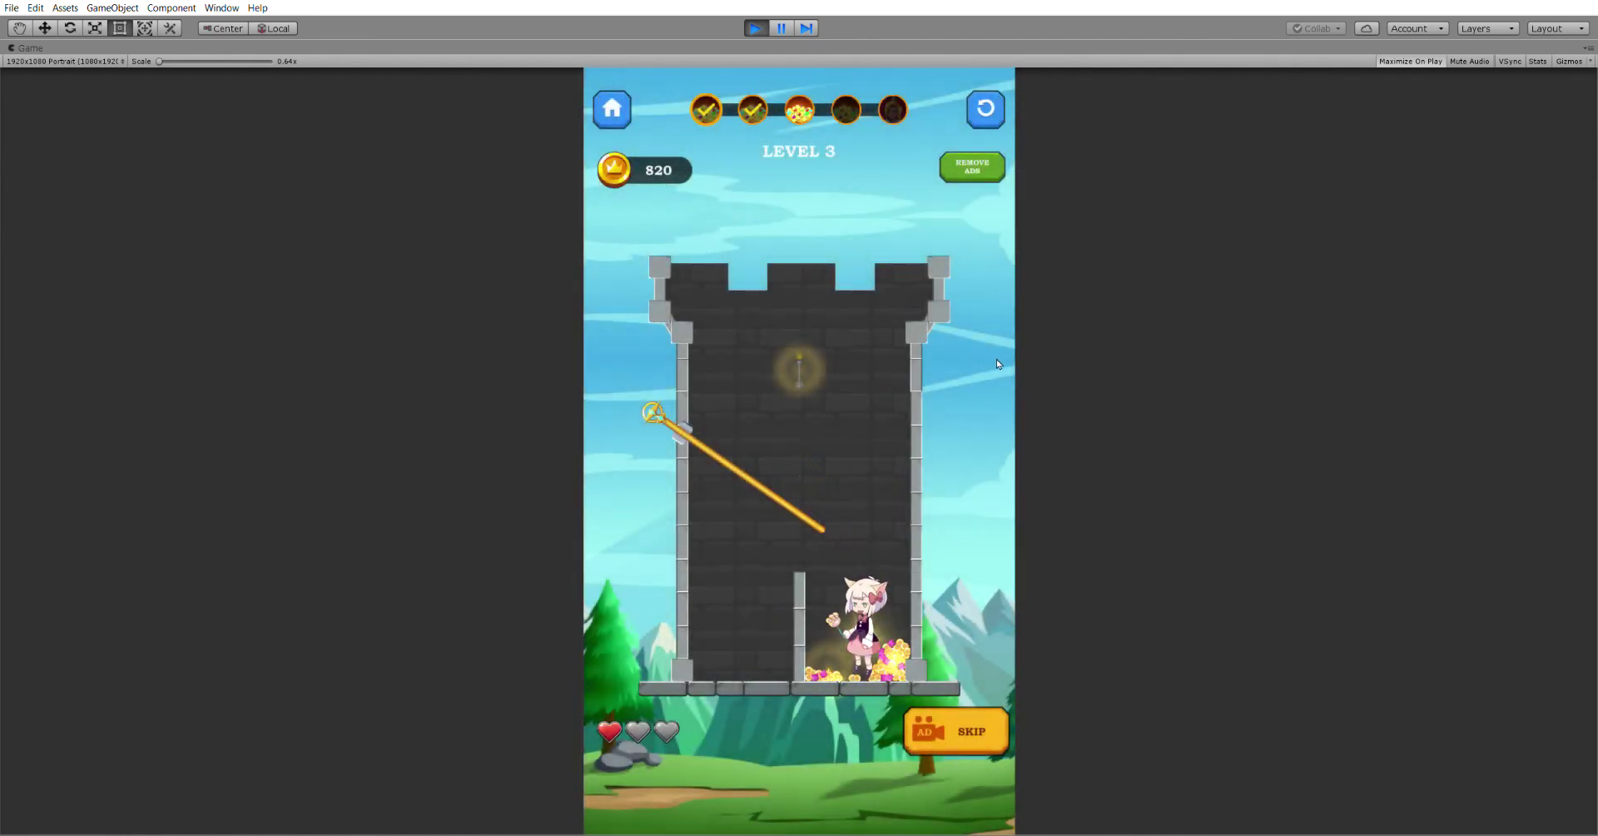
left_click(840, 660)
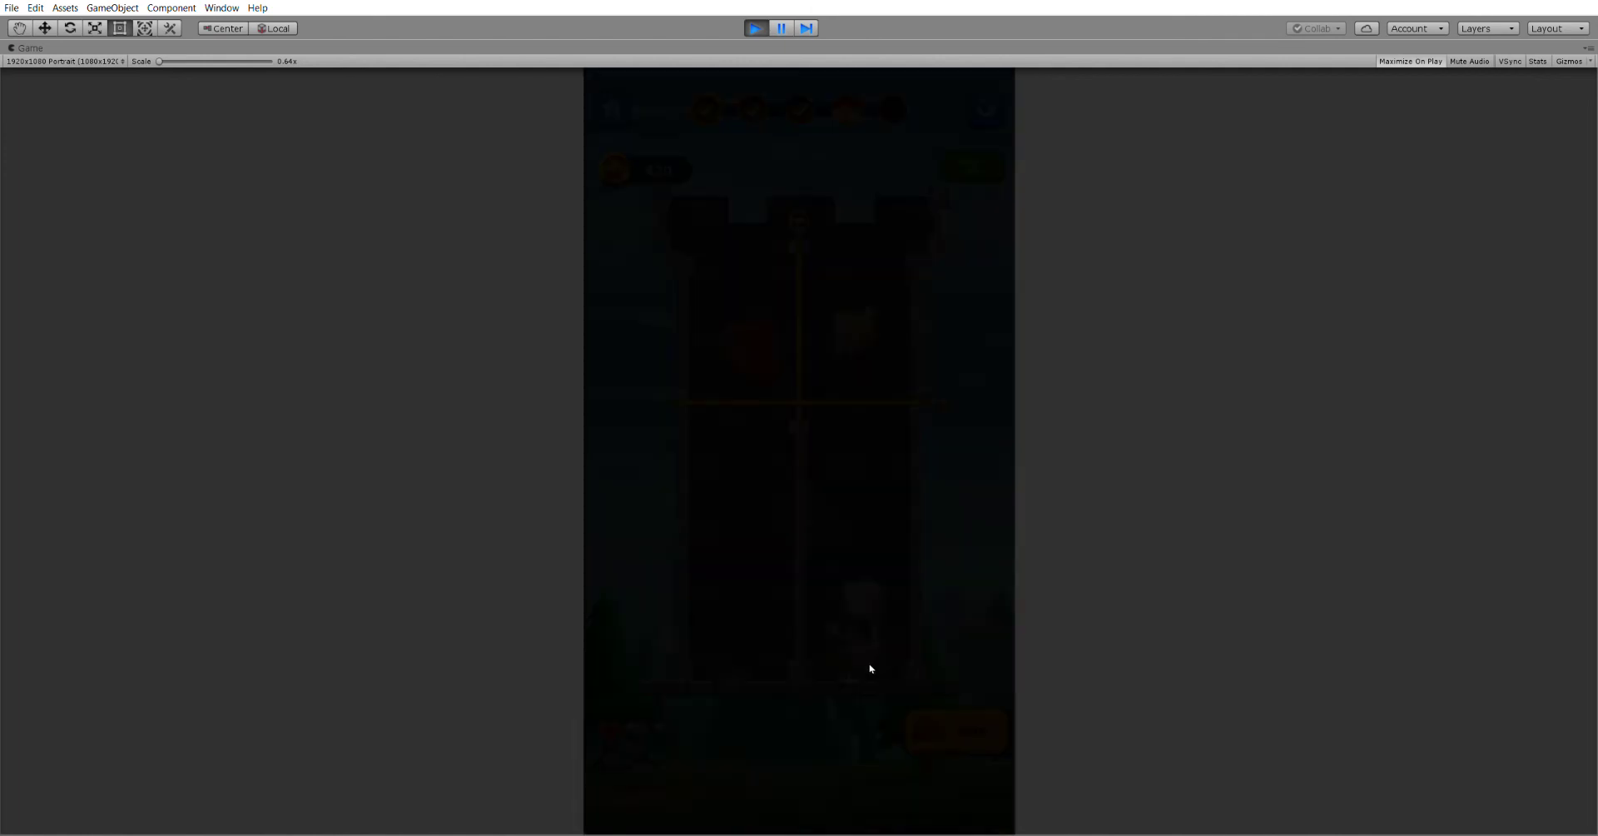